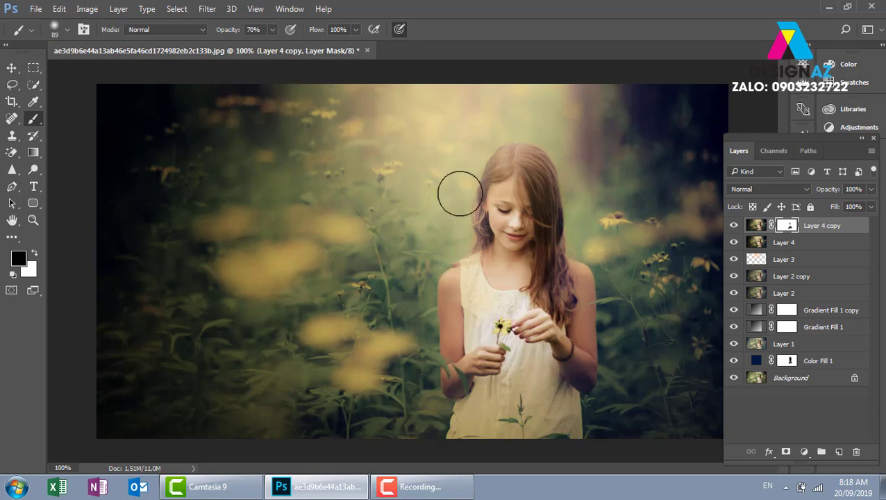
Save the document as 12 pts.psd on the Desktop, confirming the format options
{"action": "key", "text": "ctrl+shift+s"}
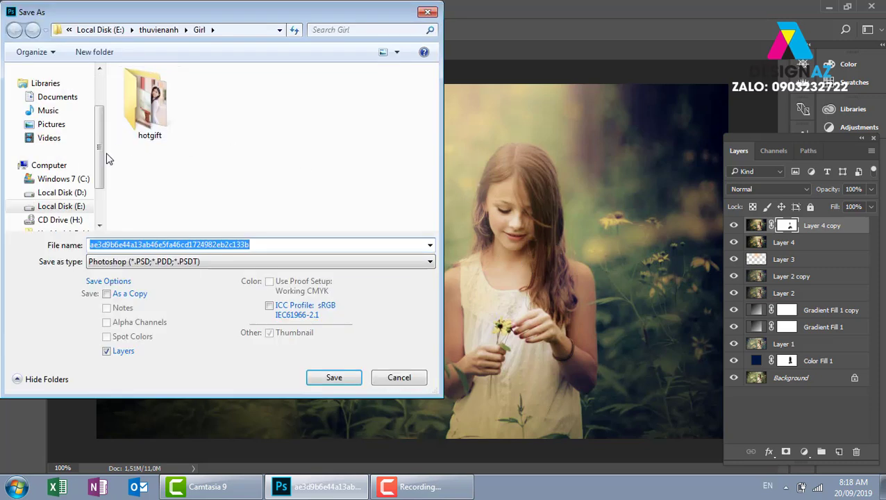
{"action": "left_click_drag", "start_coordinate": [105, 158], "coordinate": [102, 116]}
{"action": "left_click", "coordinate": [53, 88]}
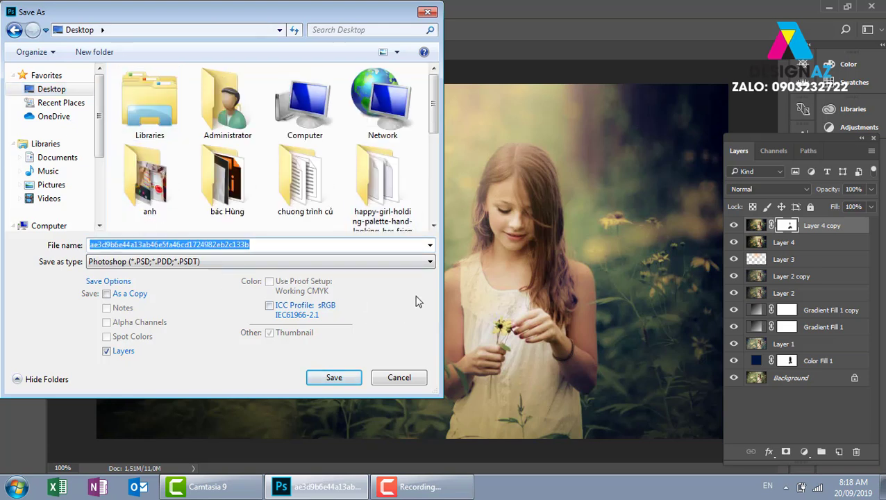
{"action": "key", "text": "BackSpace"}
{"action": "type", "text": "1"}
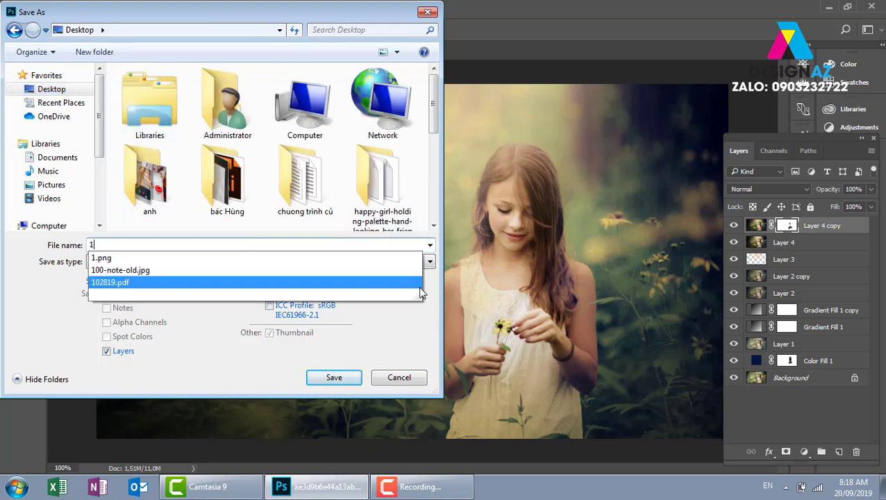
{"action": "type", "text": "2"}
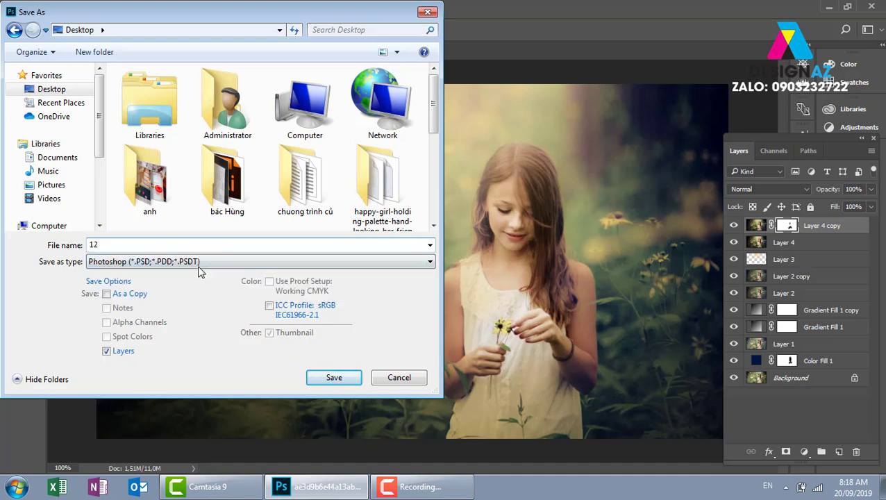
{"action": "type", "text": " pt"}
{"action": "type", "text": "s"}
{"action": "left_click", "coordinate": [334, 379]}
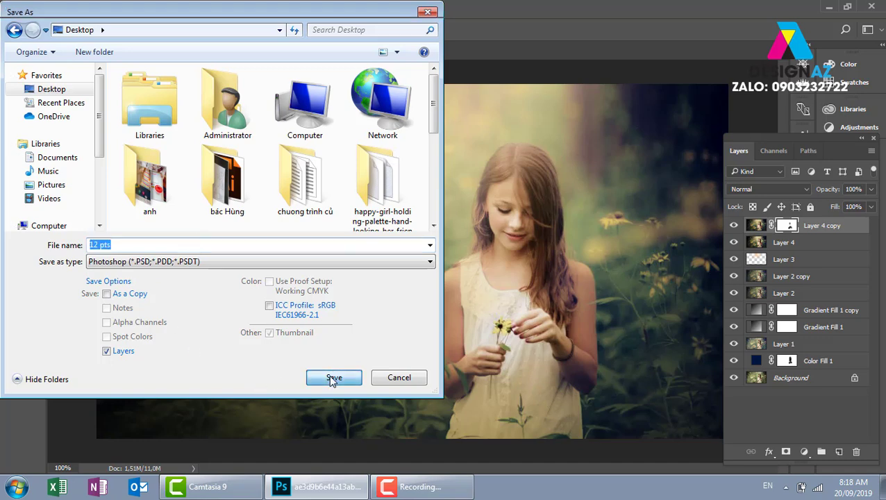
{"action": "left_click", "coordinate": [575, 144]}
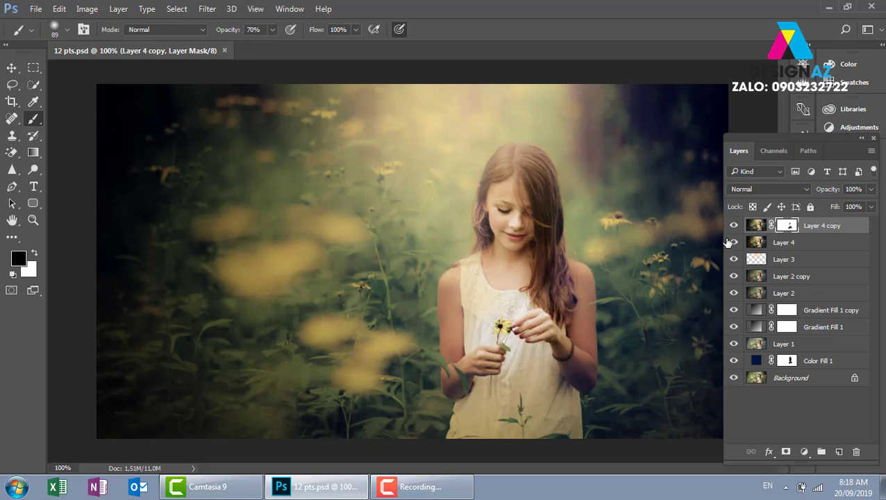
Target the layer's image, switch to the Move tool, and close 12 pts.psd
{"action": "left_click", "coordinate": [755, 225]}
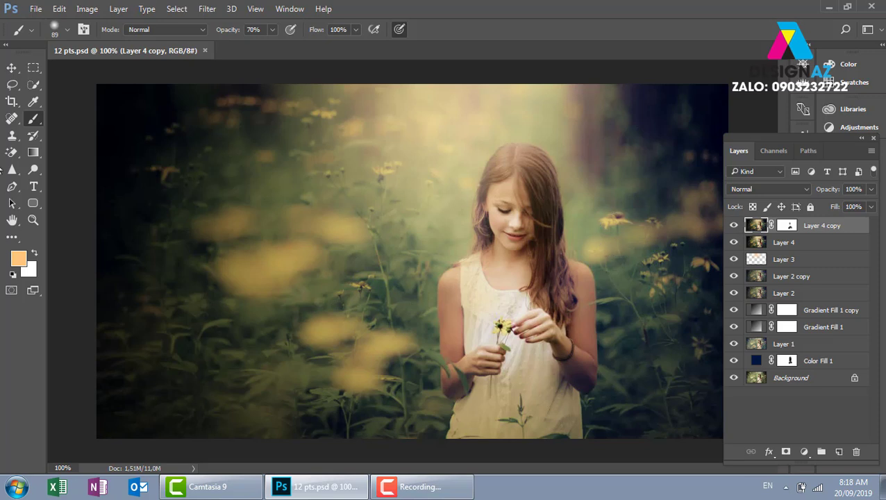
{"action": "left_click", "coordinate": [14, 67]}
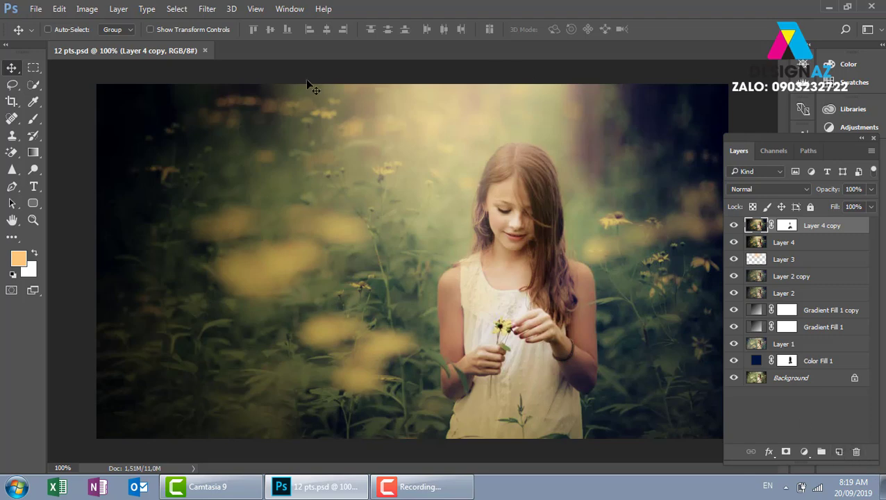
{"action": "left_click", "coordinate": [204, 51]}
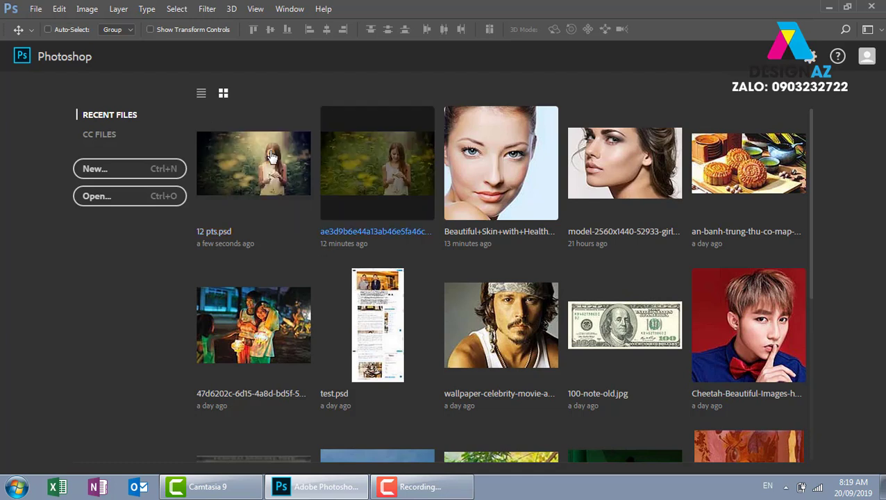
Browse to the thuvienanh folder on Local Disk (E:) in the Open dialog
{"action": "left_click", "coordinate": [168, 200]}
{"action": "double_click", "coordinate": [314, 155]}
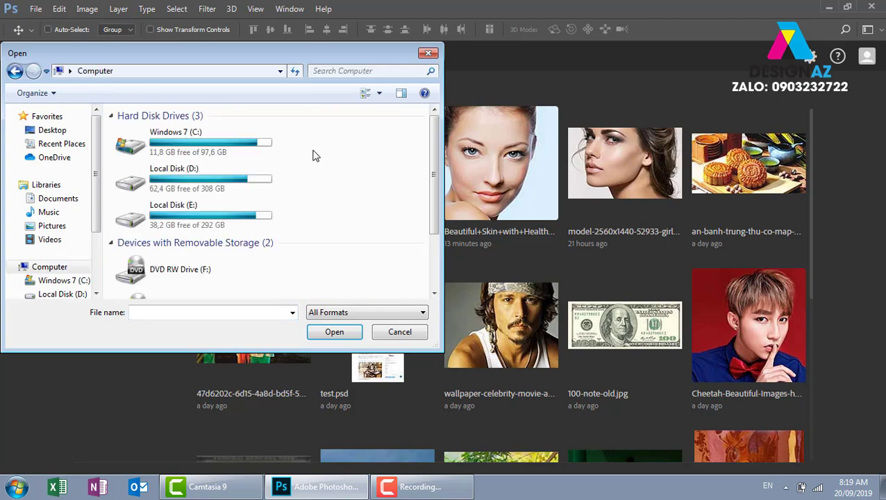
{"action": "double_click", "coordinate": [248, 216]}
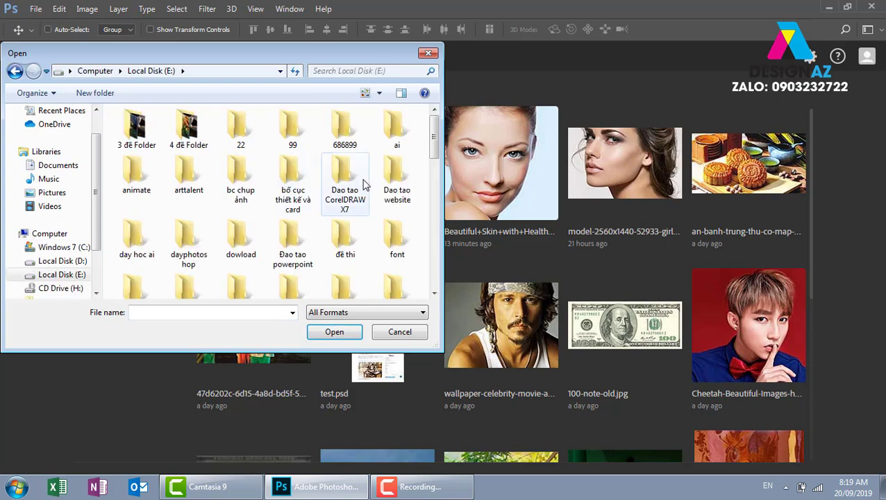
{"action": "left_click", "coordinate": [243, 175]}
{"action": "scroll", "coordinate": [243, 175], "scroll_direction": "down", "scroll_amount": 5}
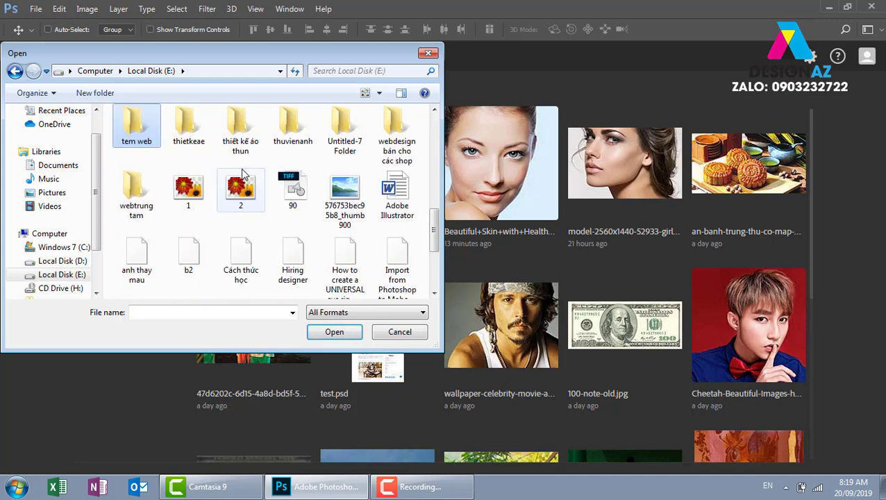
{"action": "double_click", "coordinate": [310, 135]}
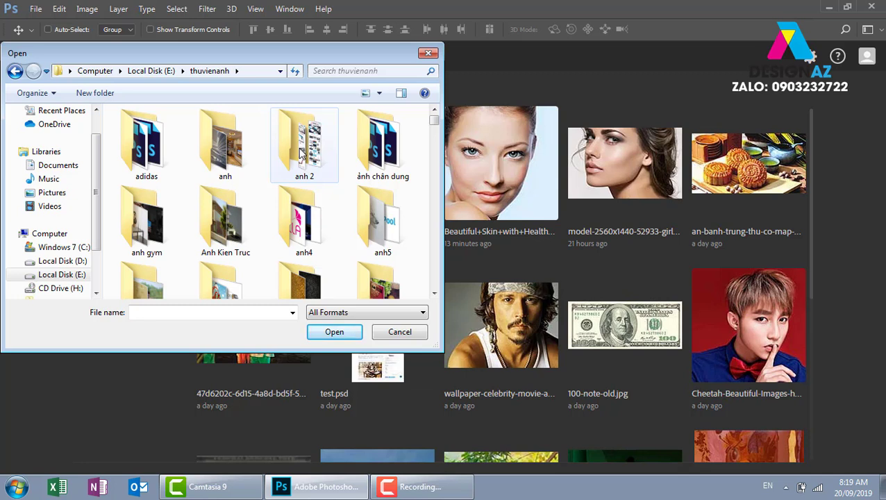
Open the girl-among-pink-flowers photo 3c0cc0395df458bc83de1d9b61645b0e.jpg from the Girl folder
{"action": "left_click", "coordinate": [291, 235]}
{"action": "key", "text": "g"}
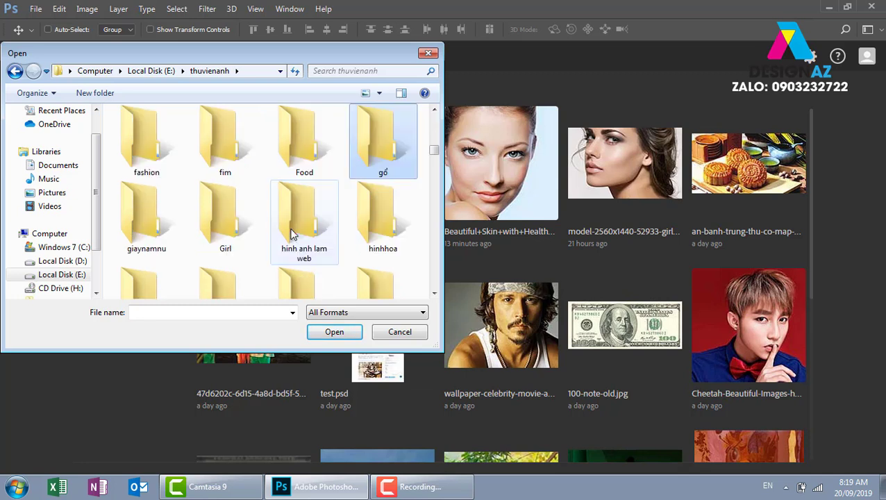
{"action": "left_click", "coordinate": [224, 221]}
{"action": "double_click", "coordinate": [224, 220]}
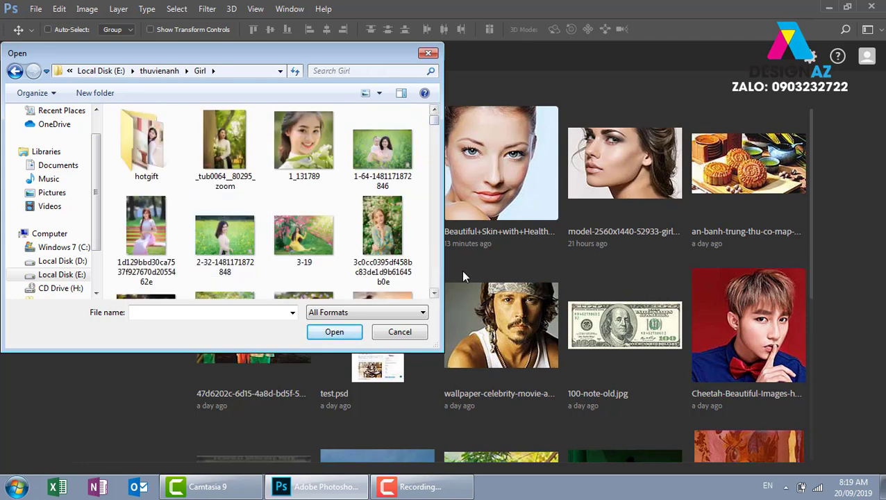
{"action": "left_click", "coordinate": [400, 240]}
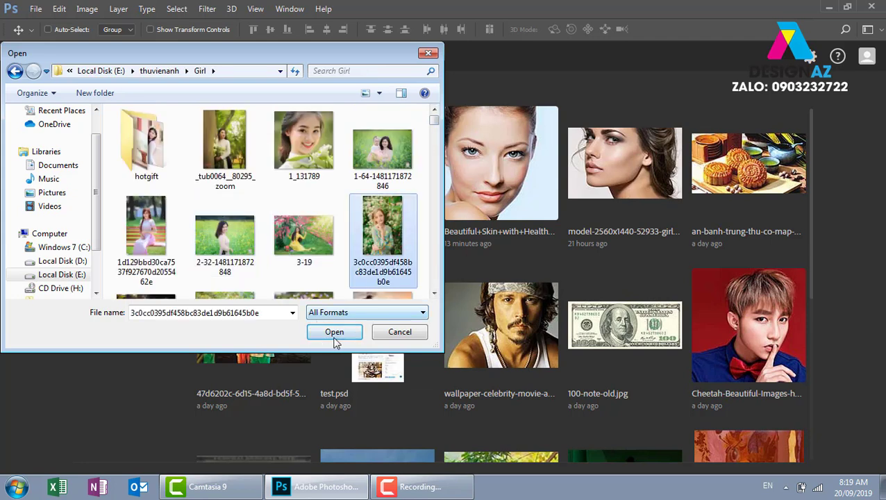
{"action": "left_click", "coordinate": [345, 332]}
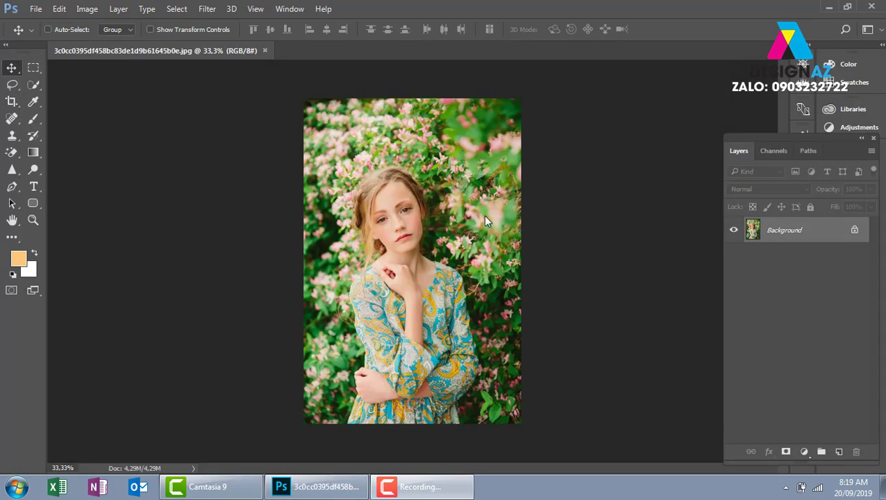
Apply Hue/Saturation with Hue at -180, turning leaves purple and skin blue
{"action": "left_click", "coordinate": [87, 9]}
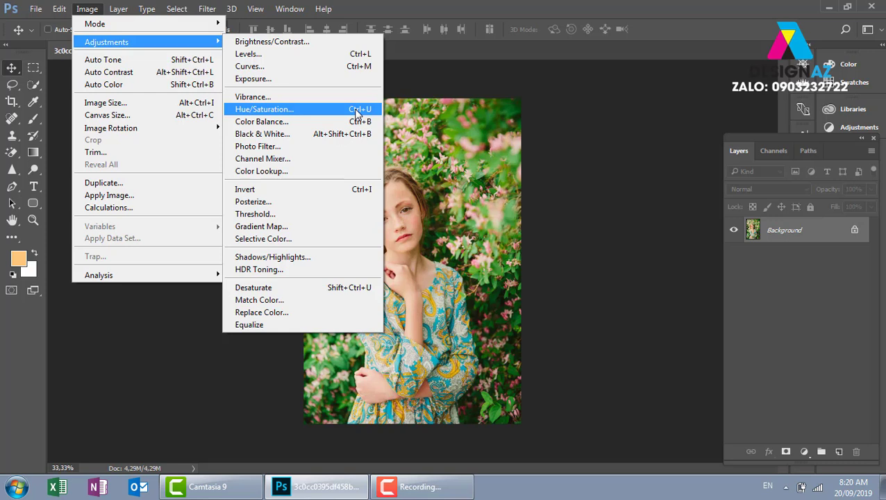
{"action": "left_click", "coordinate": [358, 109]}
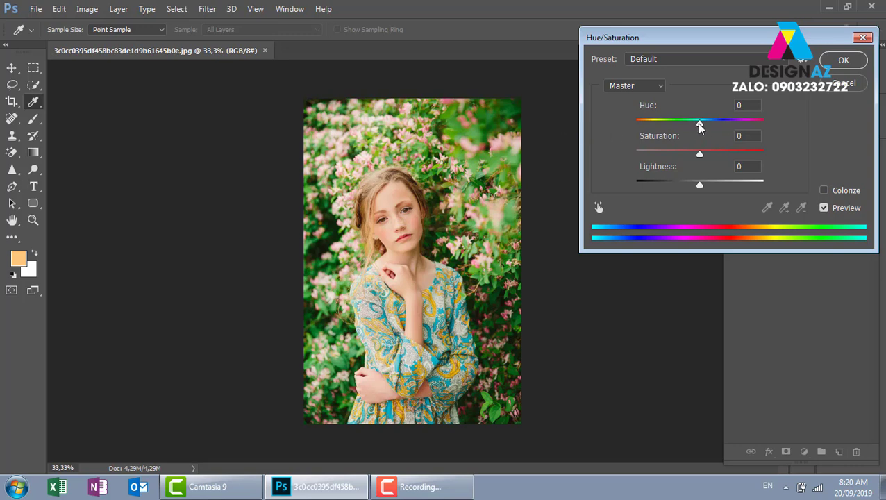
{"action": "left_click_drag", "start_coordinate": [699, 124], "coordinate": [634, 140]}
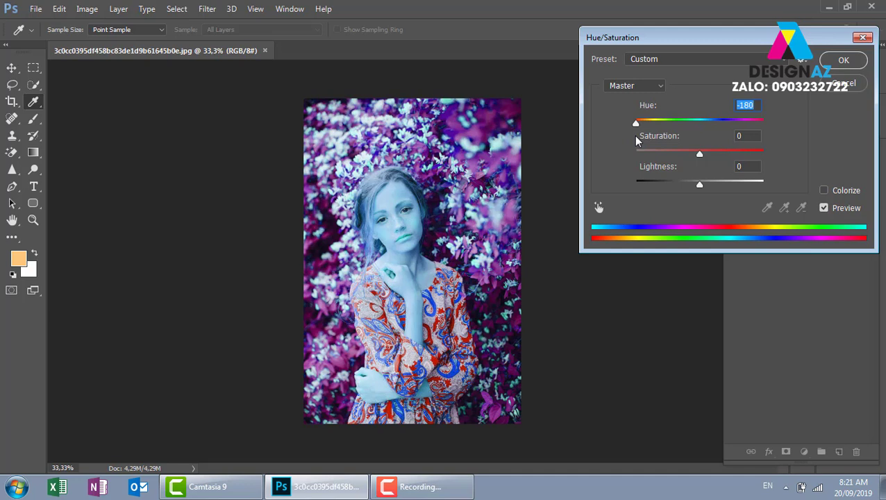
{"action": "left_click", "coordinate": [842, 61]}
{"action": "key", "text": "v"}
{"action": "key", "text": "ctrl+plus"}
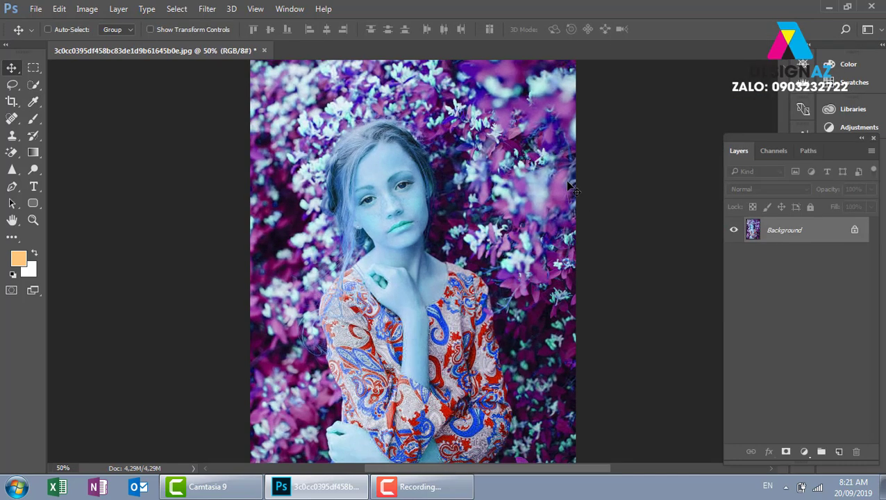
Switch to the History Brush with 0% hardness, a small size and 55% opacity
{"action": "key", "text": "y"}
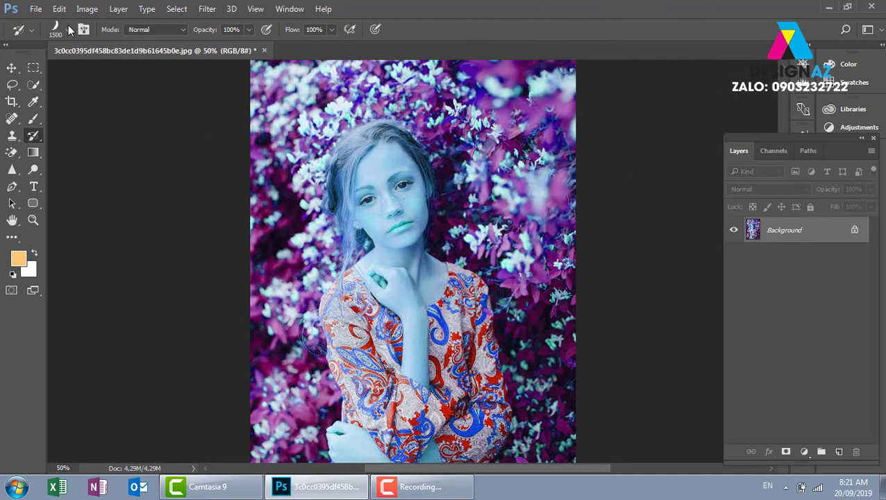
{"action": "right_click", "coordinate": [75, 106]}
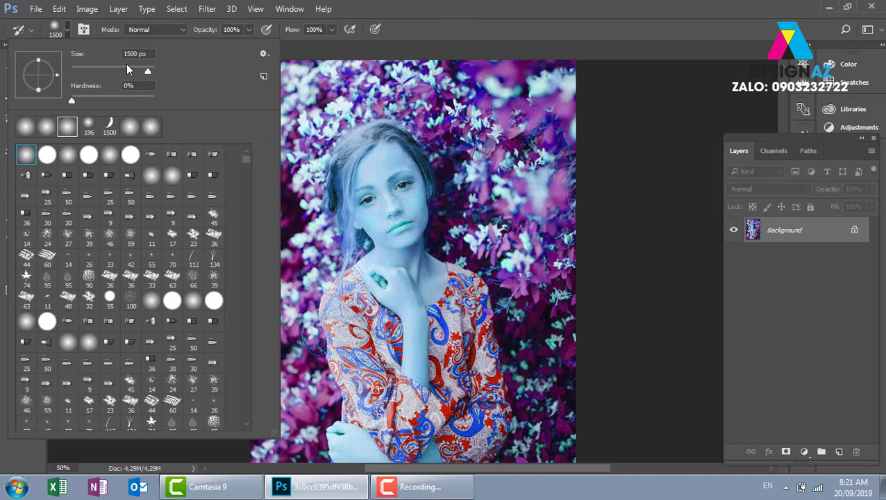
{"action": "mouse_move", "coordinate": [148, 71]}
{"action": "left_mouse_down"}
{"action": "mouse_move", "coordinate": [91, 68]}
{"action": "mouse_move", "coordinate": [102, 70]}
{"action": "left_mouse_up"}
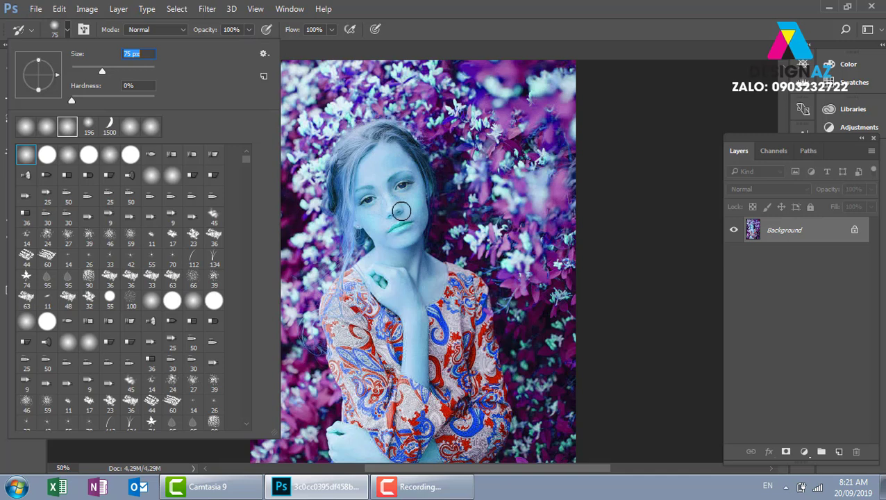
{"action": "left_click", "coordinate": [248, 30]}
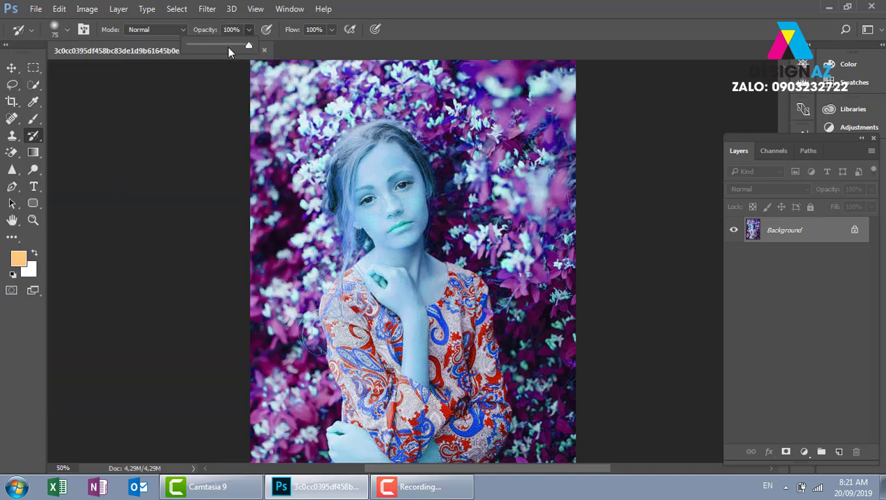
{"action": "left_click", "coordinate": [222, 45]}
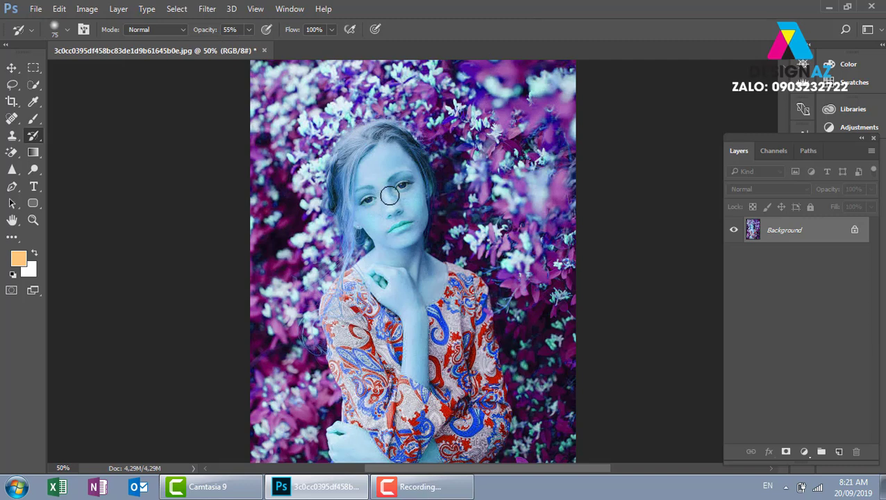
{"action": "right_click", "coordinate": [384, 199]}
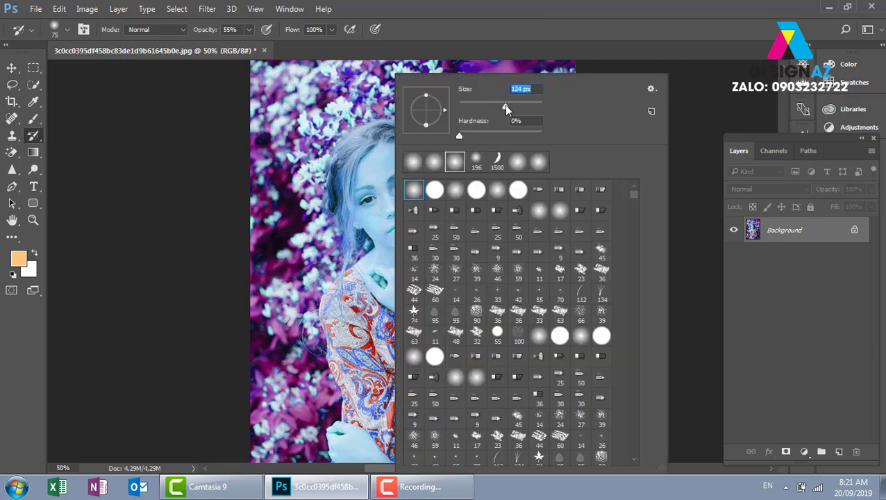
Enlarge the brush to about 244 px and repaint the face and hand in warm peach
{"action": "left_click", "coordinate": [685, 18]}
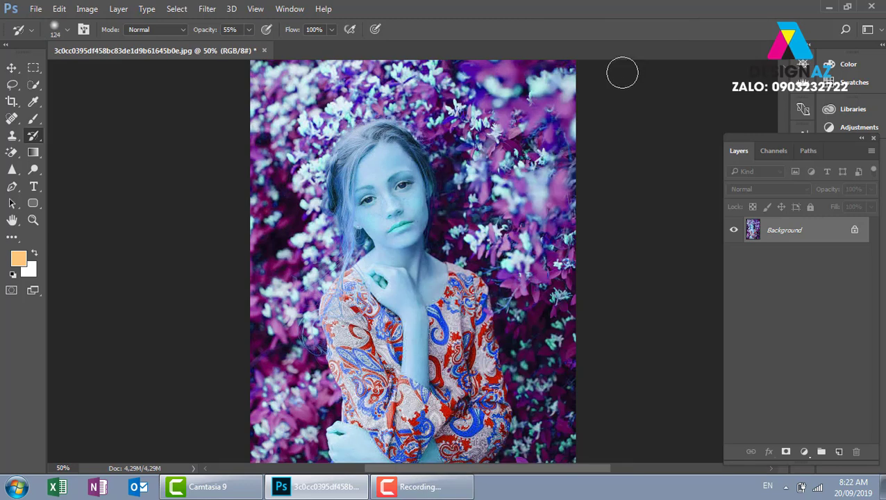
{"action": "mouse_move", "coordinate": [394, 194]}
{"action": "left_mouse_down"}
{"action": "mouse_move", "coordinate": [417, 207]}
{"action": "mouse_move", "coordinate": [401, 207]}
{"action": "left_mouse_up"}
{"action": "left_click", "coordinate": [379, 173]}
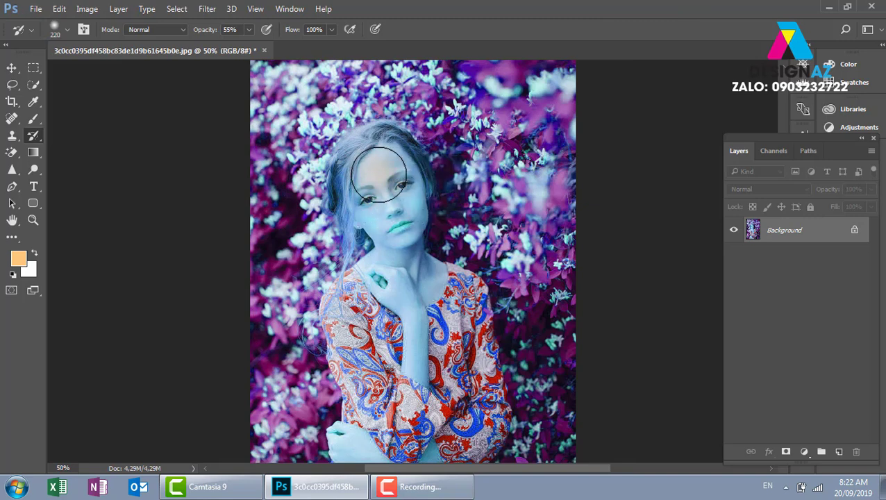
{"action": "left_click_drag", "start_coordinate": [379, 173], "coordinate": [388, 306]}
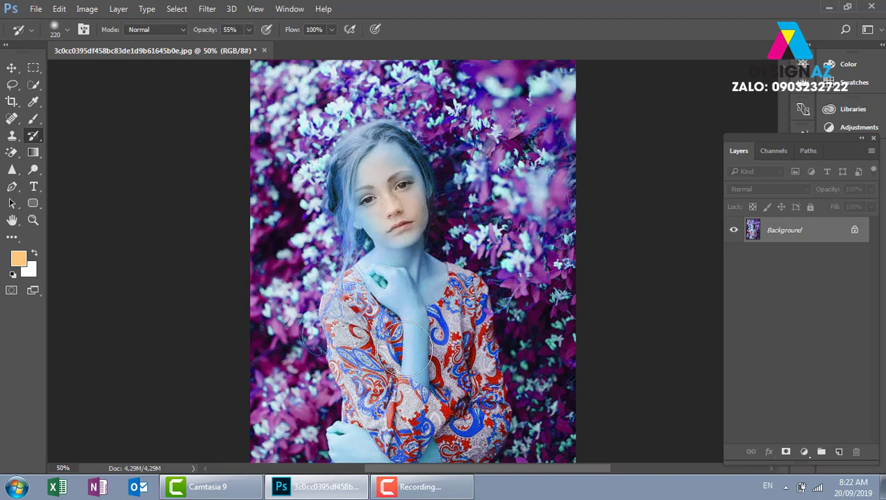
{"action": "mouse_move", "coordinate": [373, 168]}
{"action": "left_mouse_down"}
{"action": "mouse_move", "coordinate": [381, 223]}
{"action": "mouse_move", "coordinate": [404, 199]}
{"action": "left_mouse_up"}
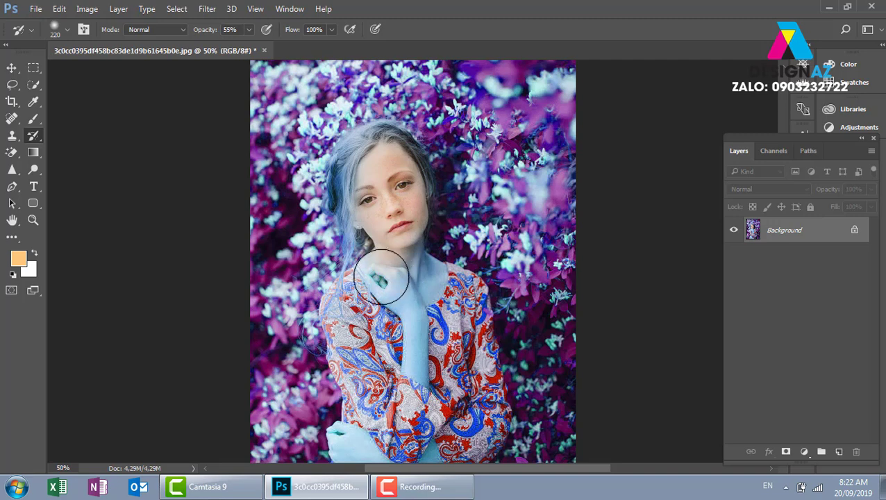
{"action": "mouse_move", "coordinate": [381, 276]}
{"action": "left_mouse_down"}
{"action": "mouse_move", "coordinate": [396, 277]}
{"action": "mouse_move", "coordinate": [406, 296]}
{"action": "mouse_move", "coordinate": [394, 283]}
{"action": "left_mouse_up"}
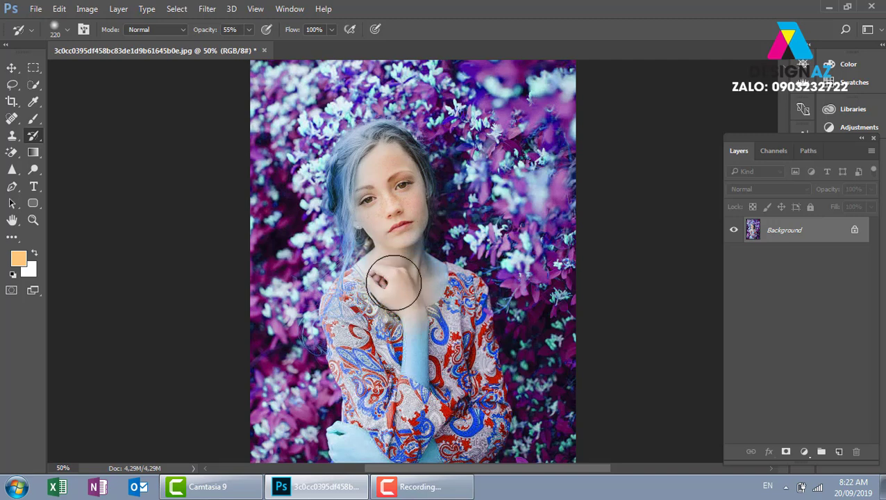
{"action": "mouse_move", "coordinate": [405, 207]}
{"action": "left_mouse_down"}
{"action": "mouse_move", "coordinate": [396, 194]}
{"action": "mouse_move", "coordinate": [386, 207]}
{"action": "left_mouse_up"}
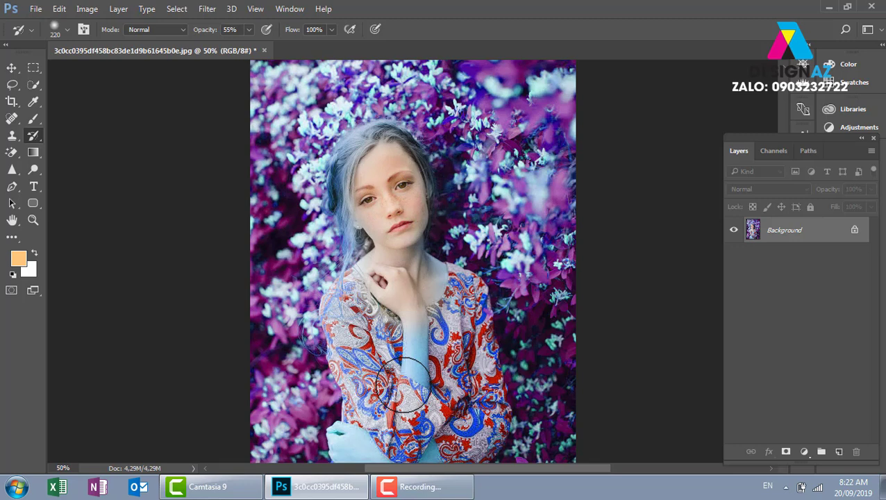
Restore the dress's colourful paisley on chest and sleeve, then touch up the face's freckles
{"action": "mouse_move", "coordinate": [402, 267]}
{"action": "left_mouse_down"}
{"action": "mouse_move", "coordinate": [461, 302]}
{"action": "mouse_move", "coordinate": [445, 361]}
{"action": "mouse_move", "coordinate": [411, 292]}
{"action": "mouse_move", "coordinate": [389, 330]}
{"action": "mouse_move", "coordinate": [352, 296]}
{"action": "mouse_move", "coordinate": [359, 326]}
{"action": "mouse_move", "coordinate": [365, 299]}
{"action": "mouse_move", "coordinate": [389, 417]}
{"action": "mouse_move", "coordinate": [374, 386]}
{"action": "mouse_move", "coordinate": [410, 441]}
{"action": "mouse_move", "coordinate": [447, 350]}
{"action": "mouse_move", "coordinate": [475, 452]}
{"action": "left_mouse_up"}
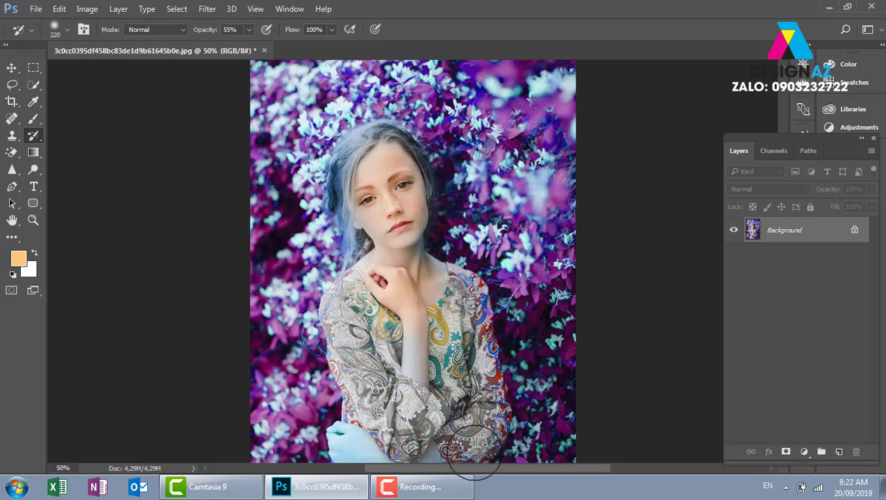
{"action": "mouse_move", "coordinate": [444, 295]}
{"action": "left_mouse_down"}
{"action": "mouse_move", "coordinate": [460, 321]}
{"action": "mouse_move", "coordinate": [468, 441]}
{"action": "mouse_move", "coordinate": [372, 436]}
{"action": "mouse_move", "coordinate": [351, 445]}
{"action": "mouse_move", "coordinate": [354, 455]}
{"action": "mouse_move", "coordinate": [392, 452]}
{"action": "mouse_move", "coordinate": [427, 435]}
{"action": "left_mouse_up"}
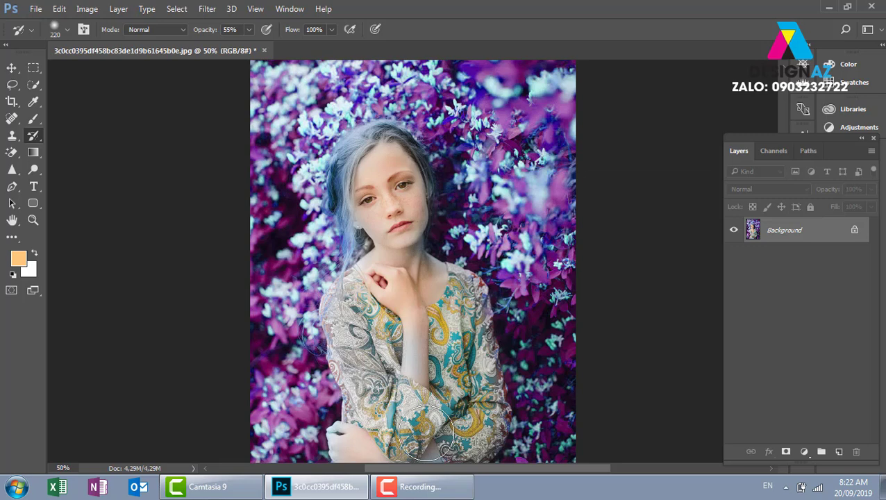
{"action": "mouse_move", "coordinate": [426, 434]}
{"action": "left_mouse_down"}
{"action": "mouse_move", "coordinate": [352, 312]}
{"action": "mouse_move", "coordinate": [365, 297]}
{"action": "mouse_move", "coordinate": [416, 378]}
{"action": "mouse_move", "coordinate": [472, 375]}
{"action": "mouse_move", "coordinate": [467, 430]}
{"action": "mouse_move", "coordinate": [452, 309]}
{"action": "mouse_move", "coordinate": [357, 316]}
{"action": "mouse_move", "coordinate": [382, 287]}
{"action": "mouse_move", "coordinate": [411, 208]}
{"action": "mouse_move", "coordinate": [416, 301]}
{"action": "mouse_move", "coordinate": [385, 176]}
{"action": "mouse_move", "coordinate": [368, 163]}
{"action": "left_mouse_up"}
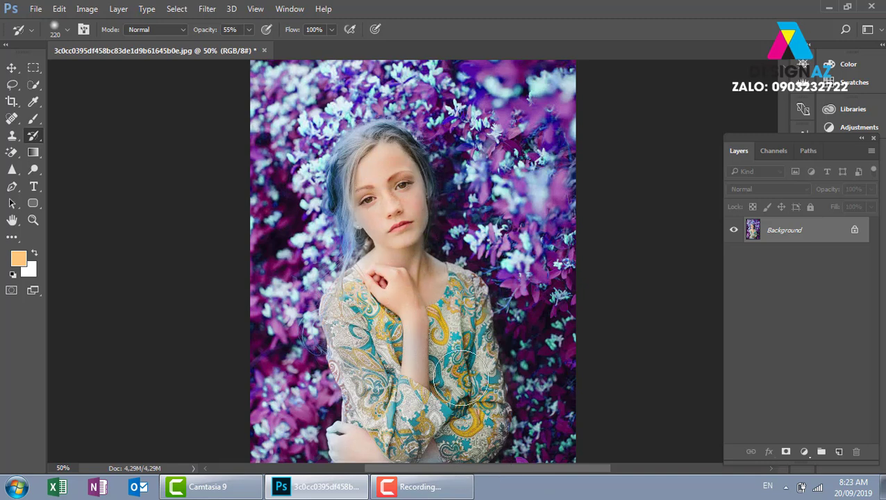
{"action": "mouse_move", "coordinate": [356, 215]}
{"action": "left_mouse_down"}
{"action": "mouse_move", "coordinate": [366, 193]}
{"action": "mouse_move", "coordinate": [319, 181]}
{"action": "left_mouse_up"}
Add a dark navy #00234f Solid Color fill layer
{"action": "left_click", "coordinate": [804, 452]}
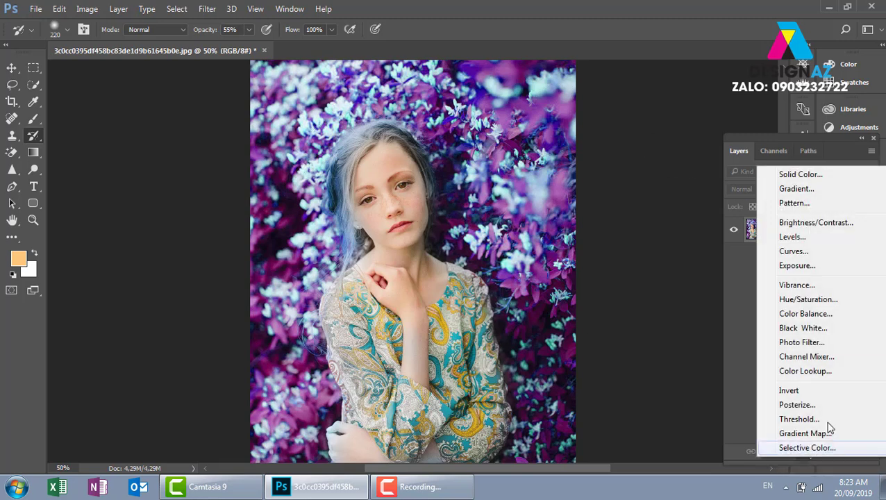
{"action": "left_click", "coordinate": [753, 302]}
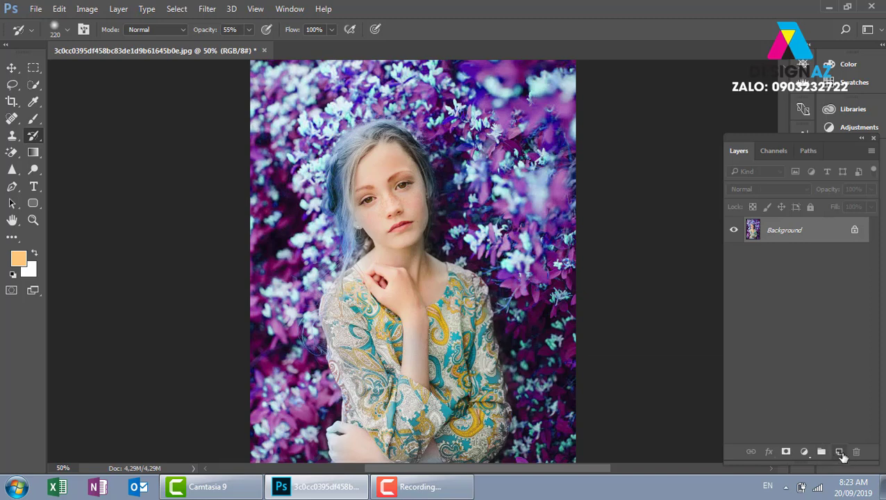
{"action": "left_click", "coordinate": [804, 452]}
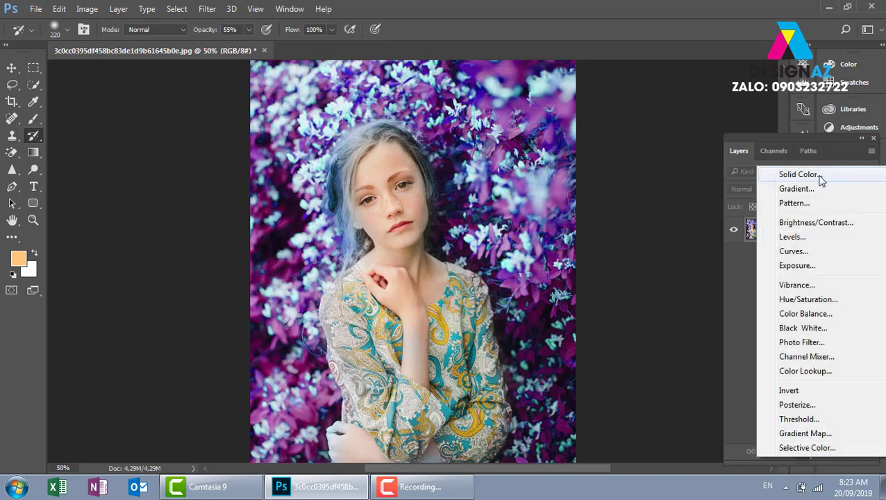
{"action": "left_click", "coordinate": [795, 177]}
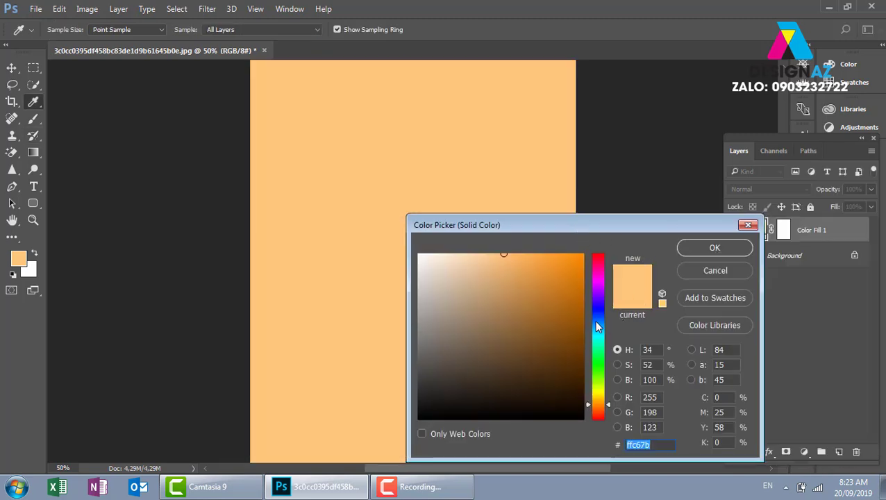
{"action": "left_click", "coordinate": [596, 322]}
{"action": "left_click", "coordinate": [571, 360]}
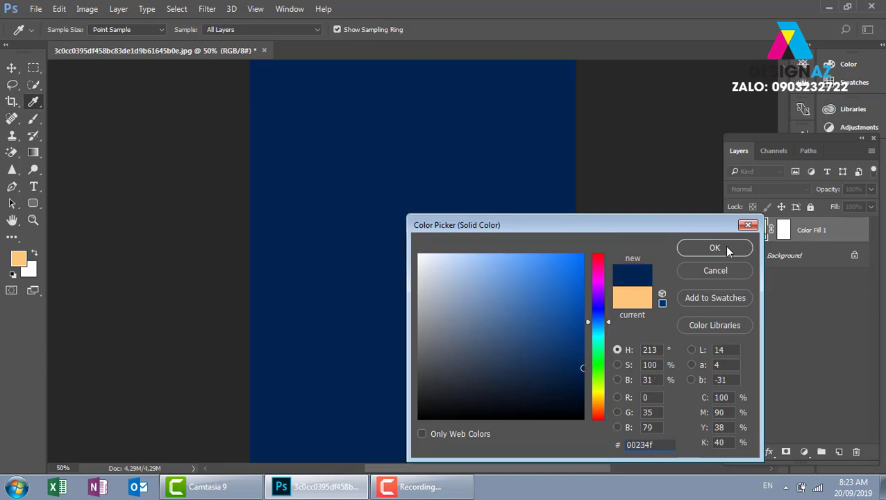
{"action": "left_click", "coordinate": [727, 250]}
Set the navy fill to Exclusion blend mode and merge visible layers into Layer 1
{"action": "left_click", "coordinate": [776, 189]}
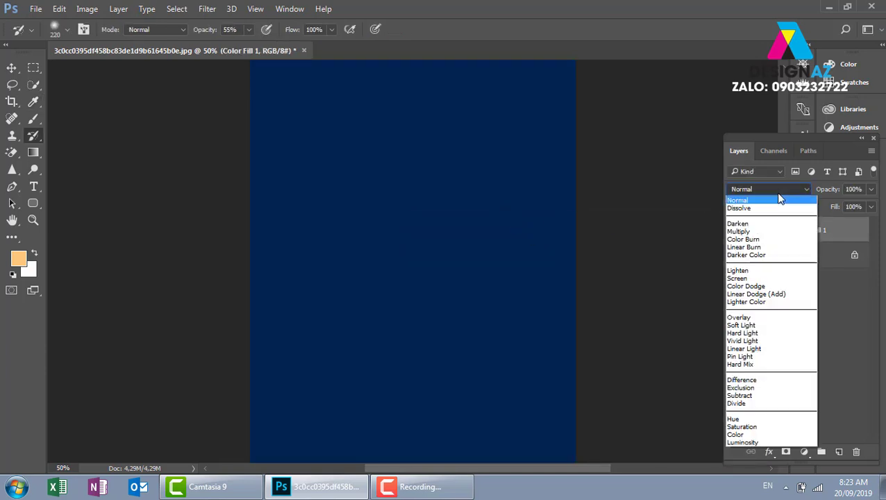
{"action": "left_click", "coordinate": [753, 389]}
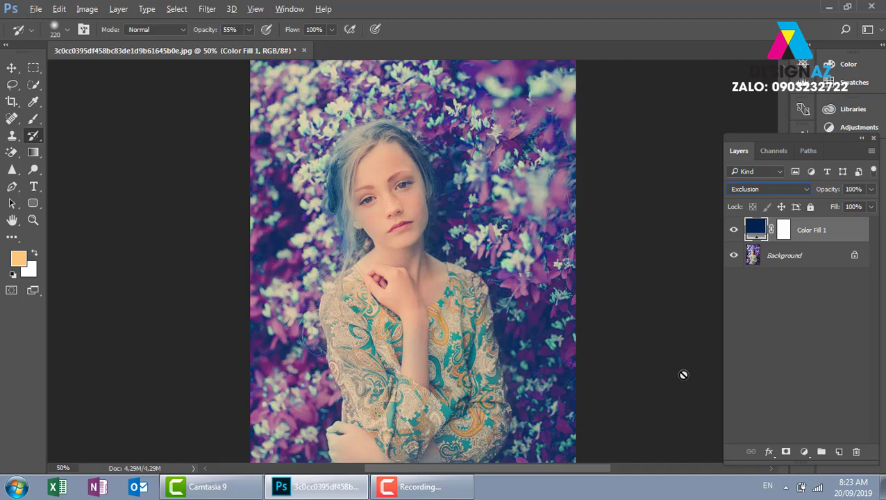
{"action": "key", "text": "ctrl+alt+shift+e"}
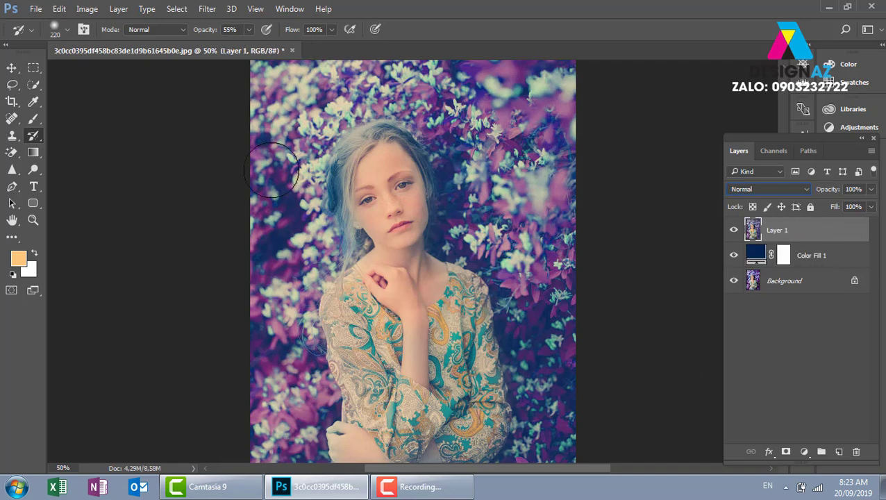
{"action": "left_click", "coordinate": [87, 8]}
{"action": "mouse_move", "coordinate": [106, 42]}
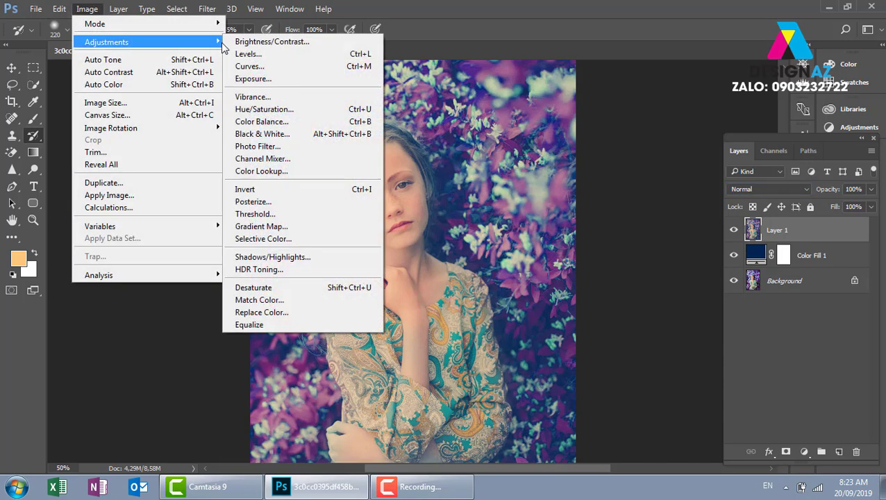
Reduce Layer 1's Vibrance for a faded look, comparing with the original before keeping it
{"action": "left_click", "coordinate": [281, 98]}
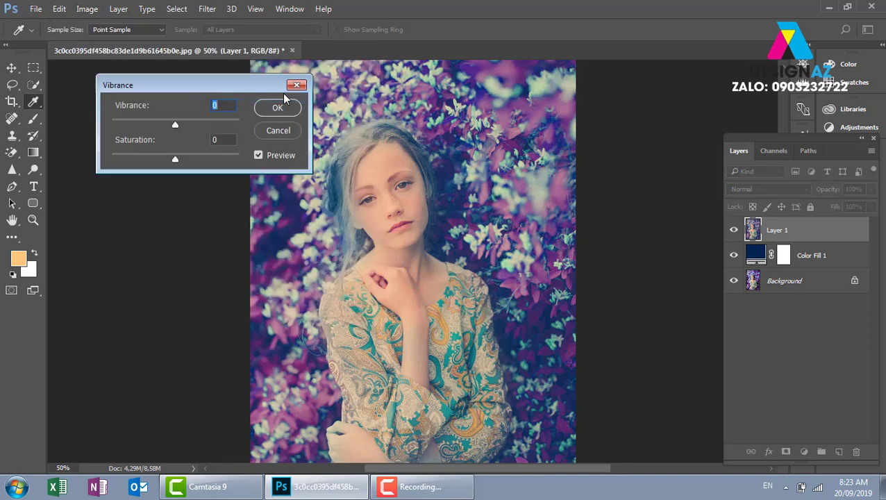
{"action": "left_click_drag", "start_coordinate": [175, 121], "coordinate": [145, 127]}
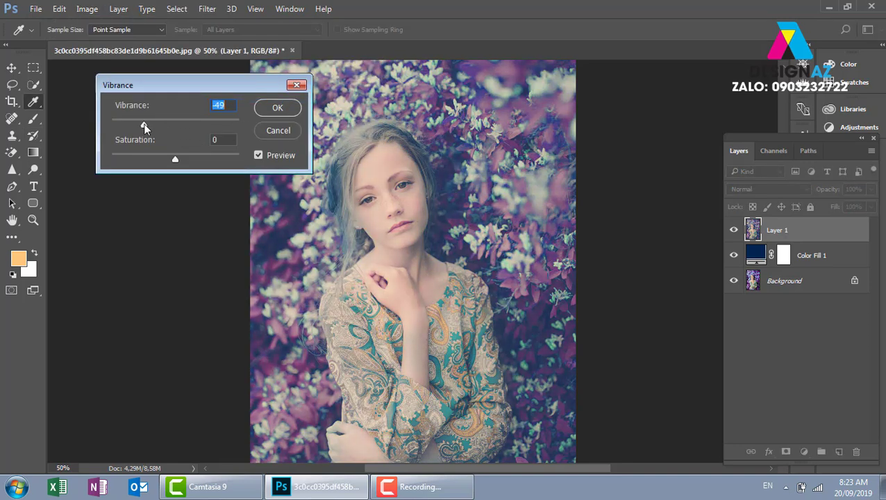
{"action": "left_click", "coordinate": [282, 107]}
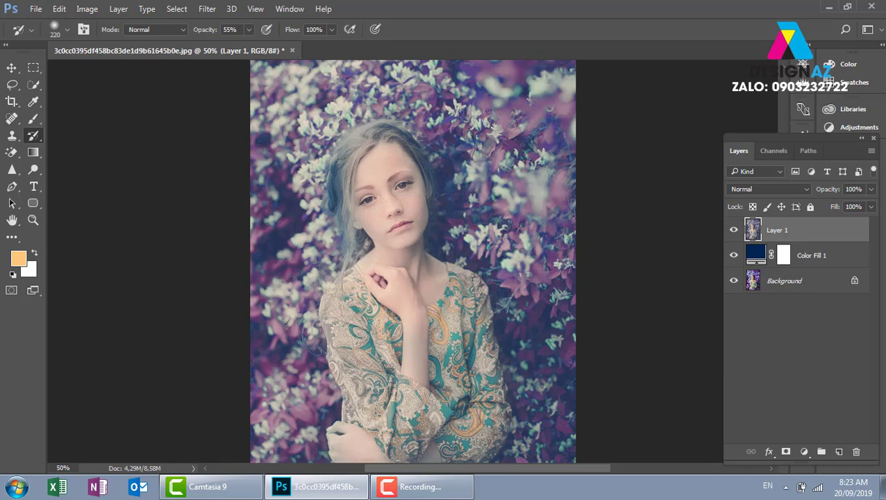
{"action": "key", "text": "F12"}
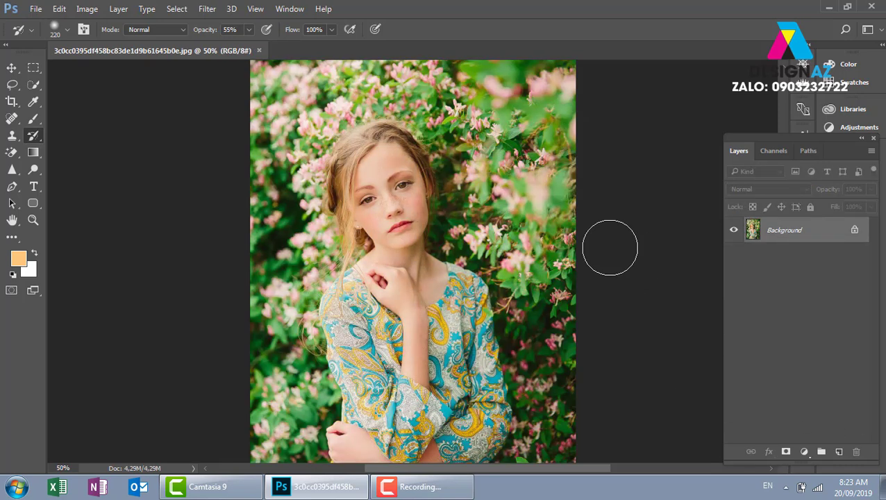
{"action": "key", "text": "ctrl+z"}
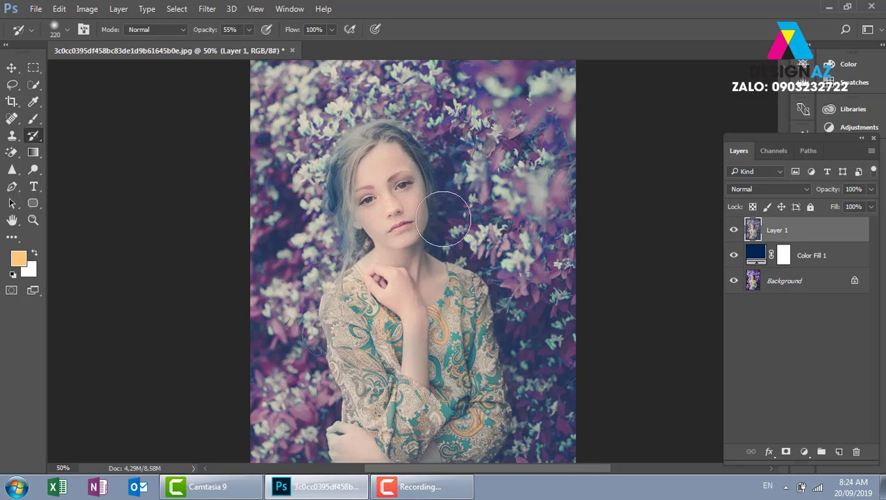
In Levels, set Red black point 28 and white 254, and Green black up, white 221
{"action": "left_click", "coordinate": [87, 8]}
{"action": "mouse_move", "coordinate": [106, 41]}
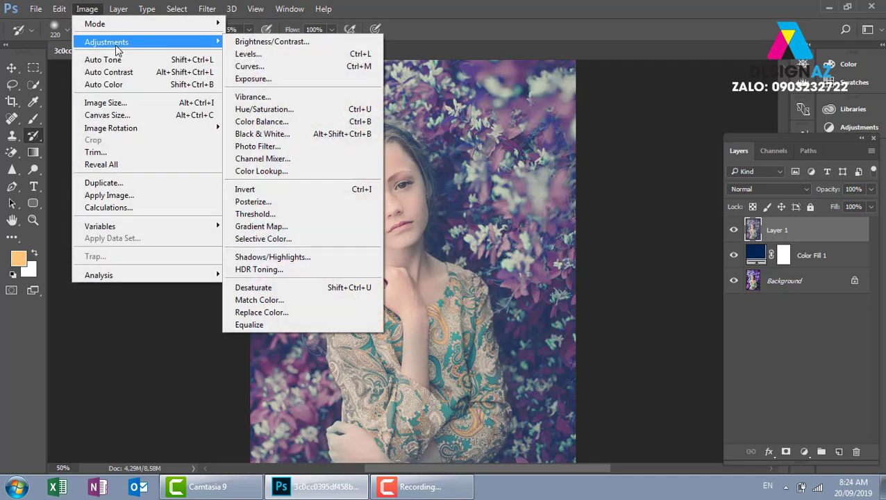
{"action": "left_click", "coordinate": [346, 55]}
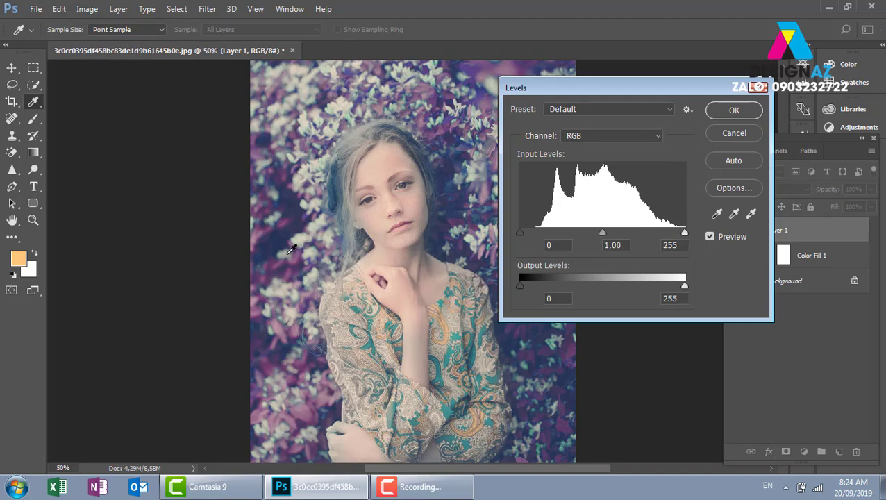
{"action": "left_click", "coordinate": [584, 137]}
{"action": "left_click_drag", "start_coordinate": [520, 231], "coordinate": [538, 232]}
{"action": "left_click_drag", "start_coordinate": [685, 236], "coordinate": [683, 234]}
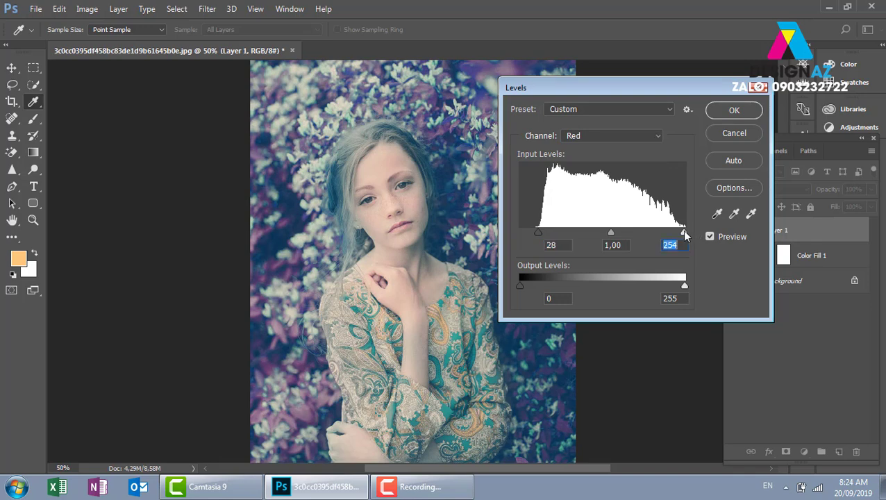
{"action": "left_click", "coordinate": [626, 132]}
{"action": "left_click", "coordinate": [618, 169]}
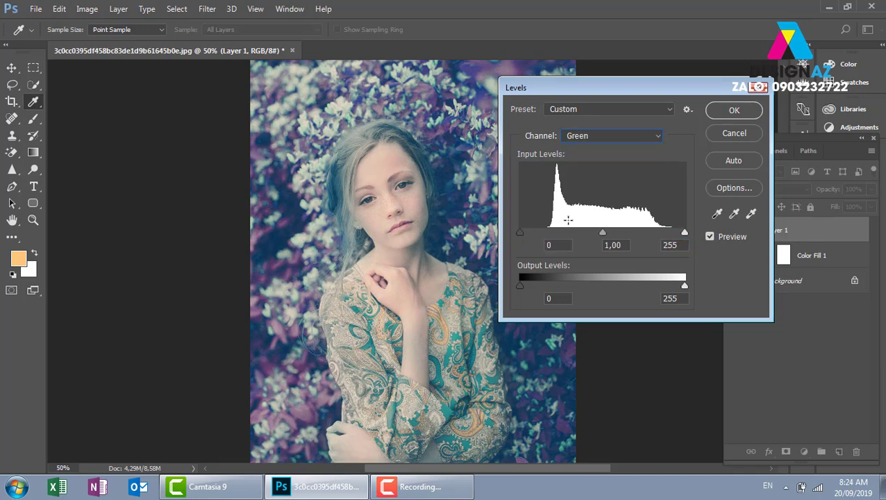
{"action": "left_click_drag", "start_coordinate": [520, 232], "coordinate": [553, 233]}
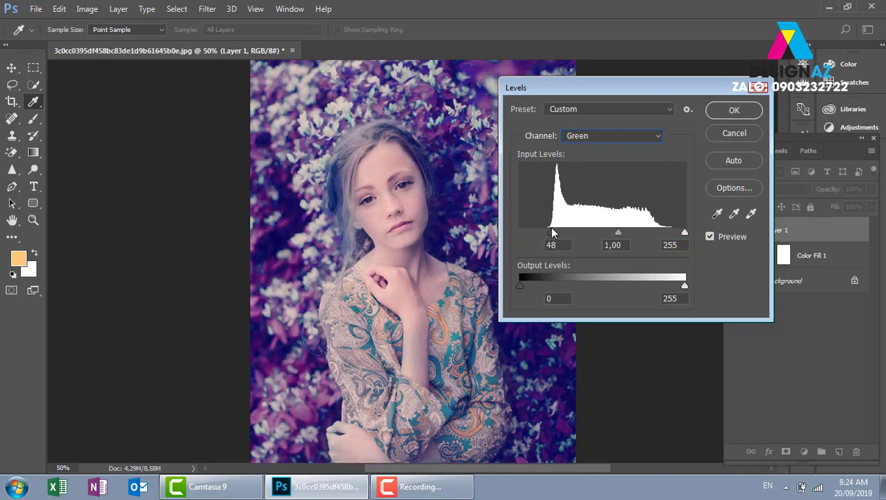
{"action": "left_click_drag", "start_coordinate": [685, 232], "coordinate": [662, 234]}
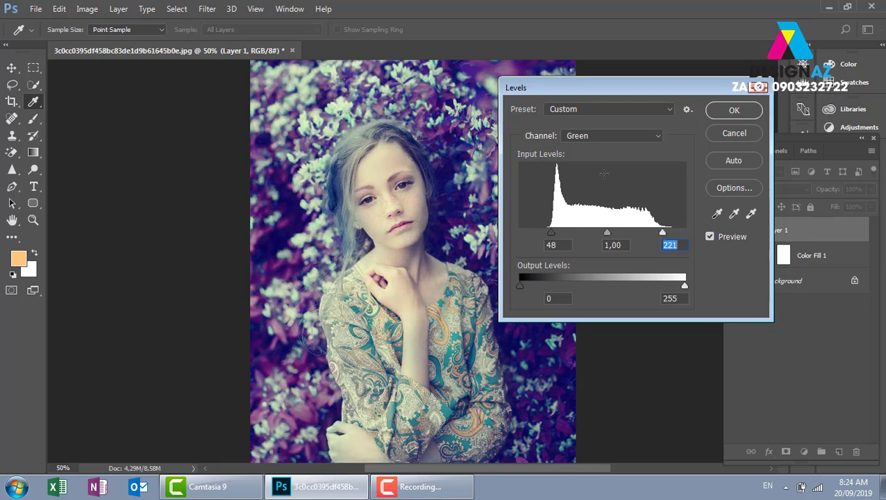
Set the Blue channel black input to 79, lower its white input, and apply Levels
{"action": "left_click", "coordinate": [612, 137]}
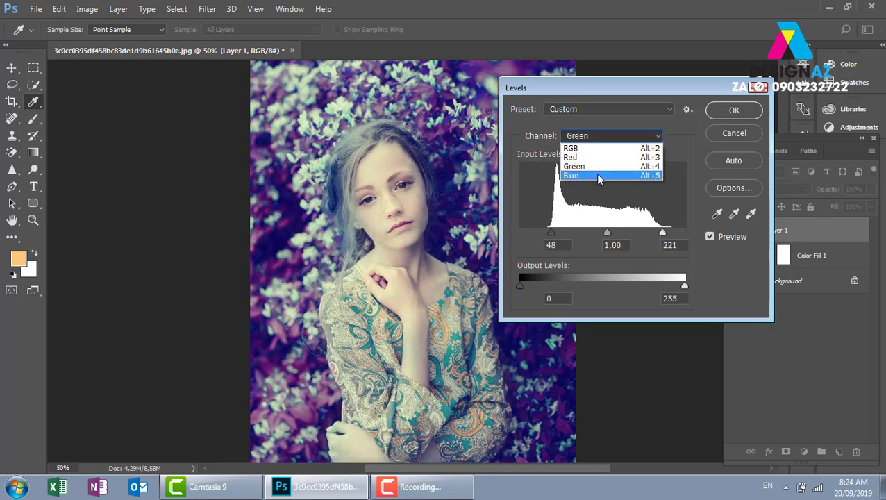
{"action": "left_click", "coordinate": [598, 174]}
{"action": "left_click_drag", "start_coordinate": [520, 232], "coordinate": [571, 234]}
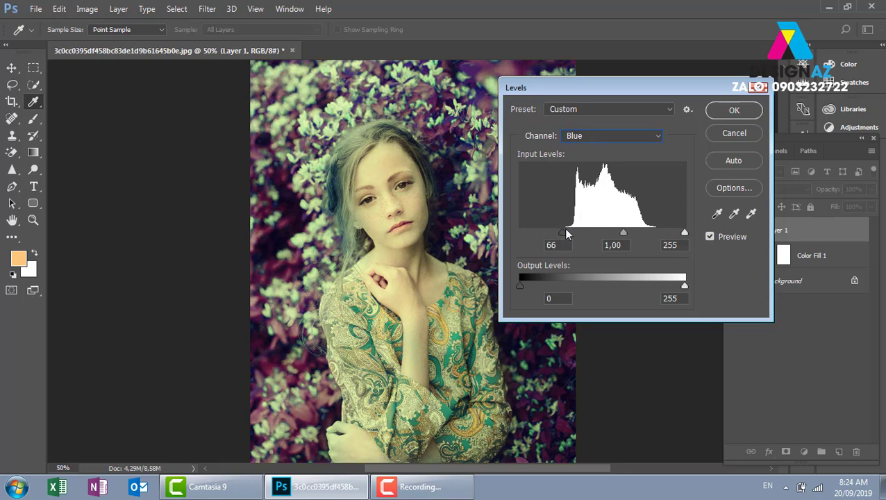
{"action": "left_click_drag", "start_coordinate": [684, 233], "coordinate": [646, 233]}
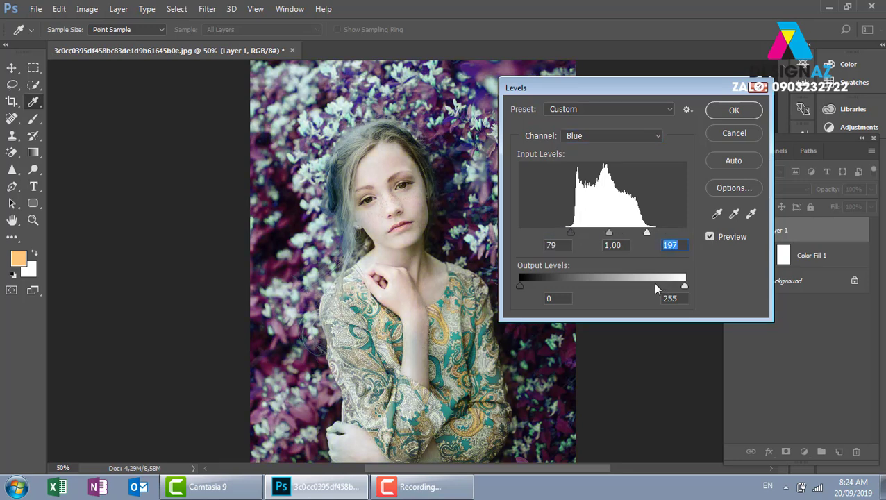
{"action": "left_click", "coordinate": [734, 111]}
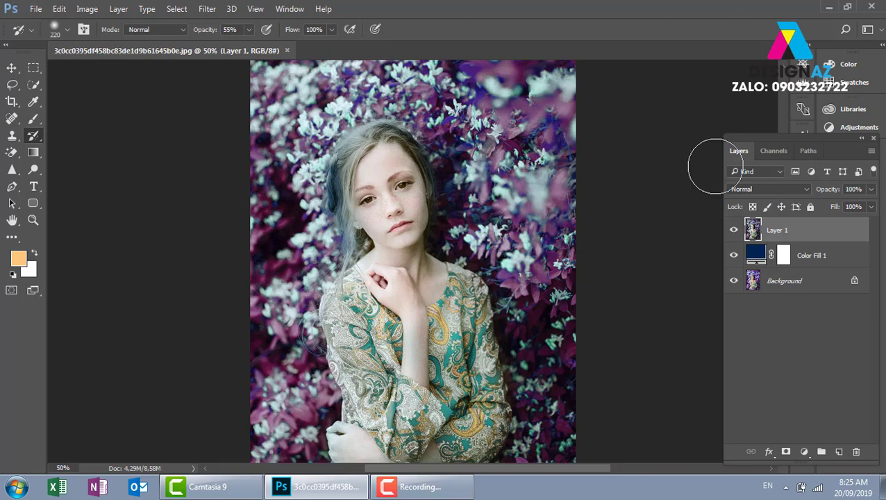
Delete Layer 1 and the Color Fill 1 layer
{"action": "left_click", "coordinate": [12, 67]}
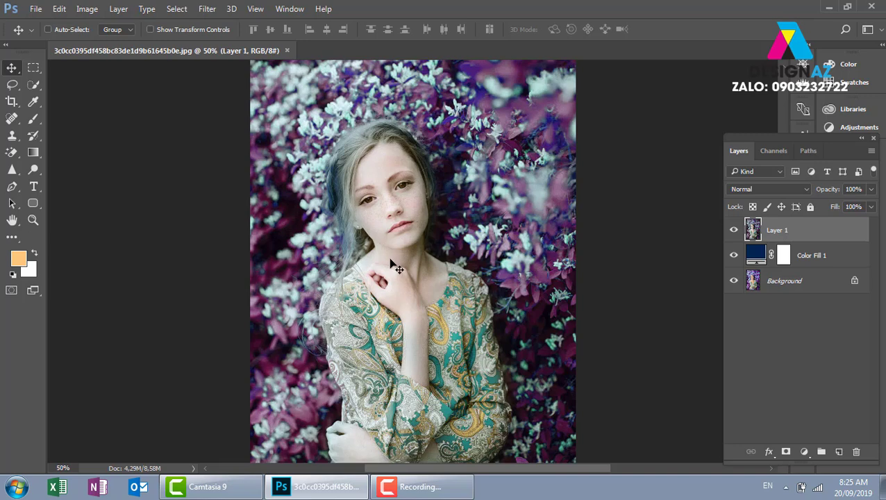
{"action": "key", "text": "shift+alt+x"}
{"action": "key", "text": "Delete"}
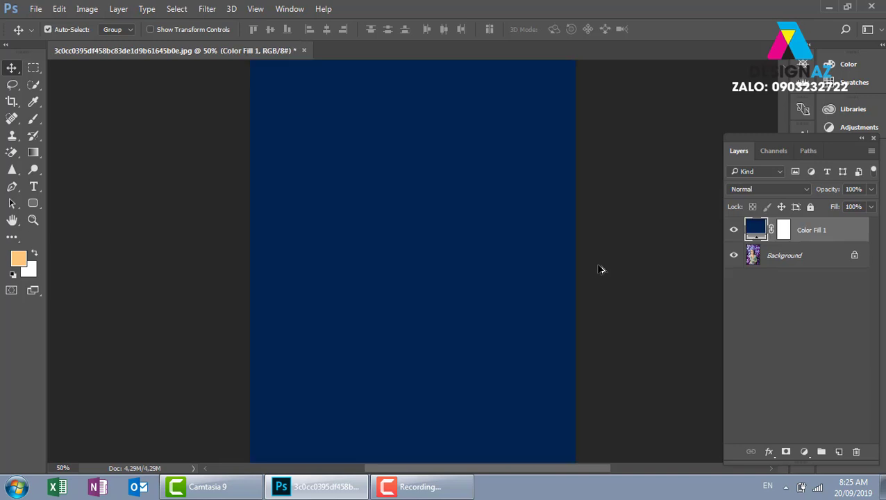
{"action": "key", "text": "Delete"}
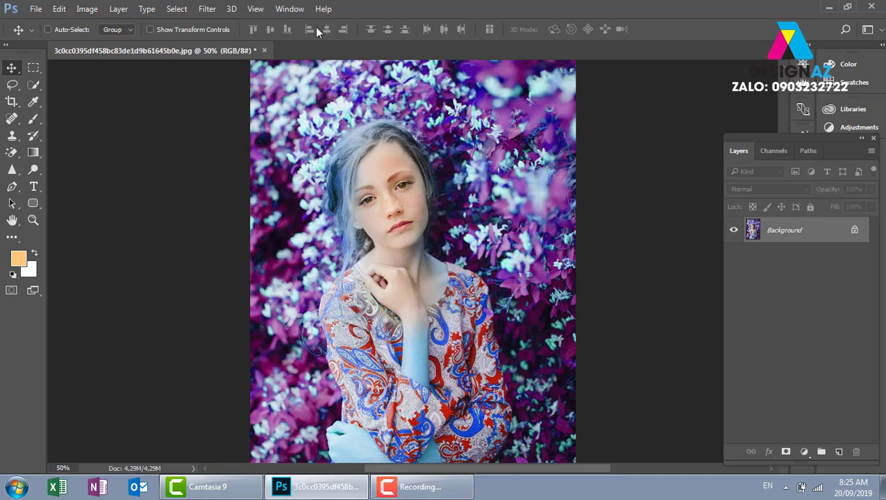
Show the History panel and compare the original snapshot with the latest Levels state
{"action": "left_click", "coordinate": [290, 9]}
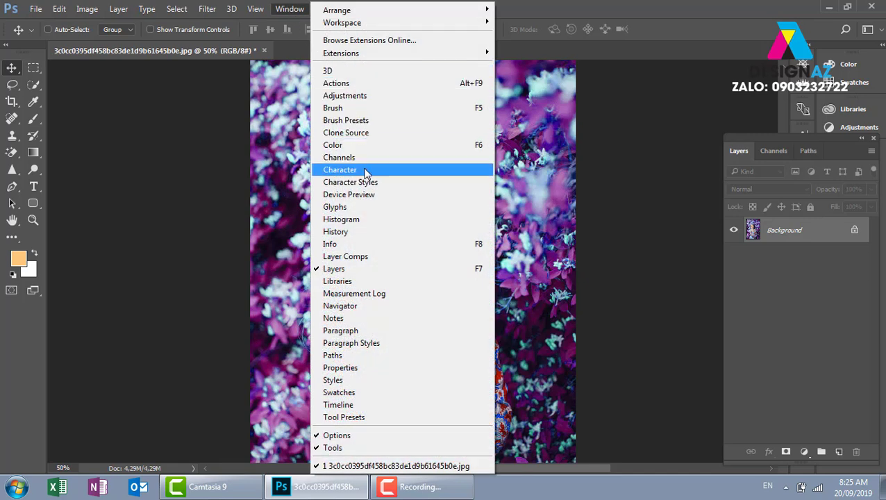
{"action": "left_click", "coordinate": [352, 232]}
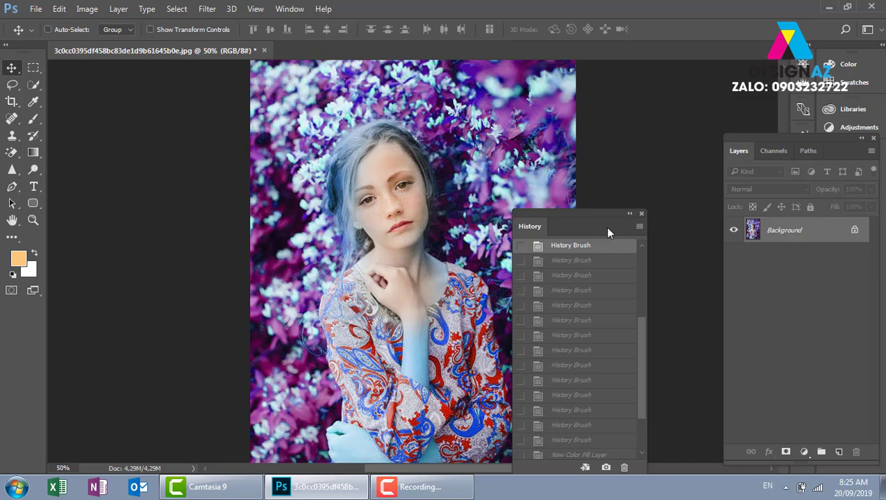
{"action": "left_click_drag", "start_coordinate": [602, 213], "coordinate": [647, 122]}
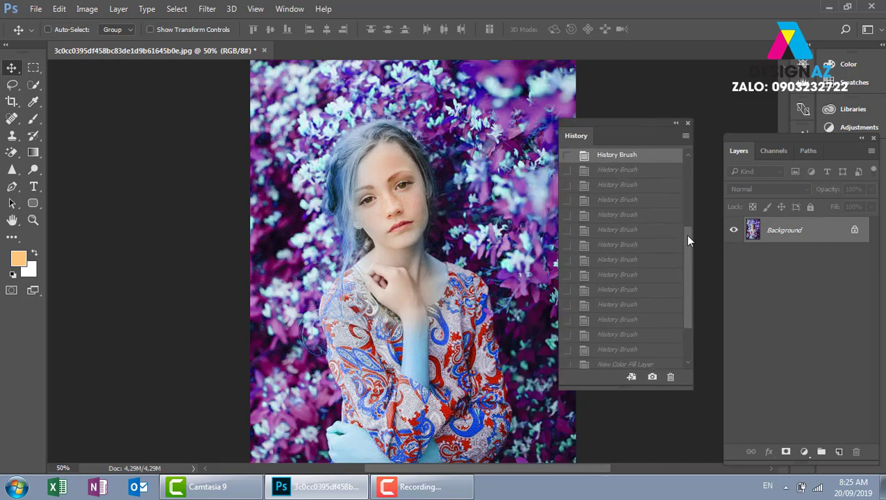
{"action": "left_click_drag", "start_coordinate": [687, 239], "coordinate": [686, 167]}
{"action": "left_click", "coordinate": [582, 161]}
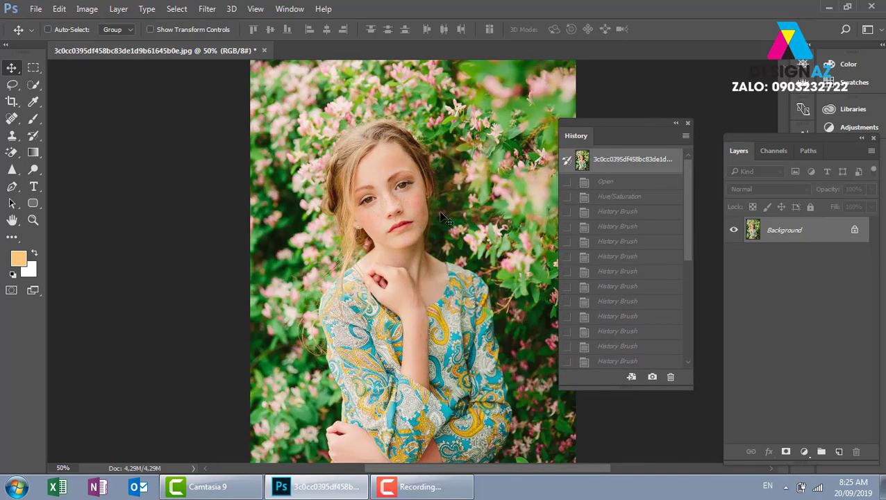
{"action": "mouse_move", "coordinate": [686, 178]}
{"action": "left_mouse_down"}
{"action": "mouse_move", "coordinate": [681, 276]}
{"action": "mouse_move", "coordinate": [651, 373]}
{"action": "left_mouse_up"}
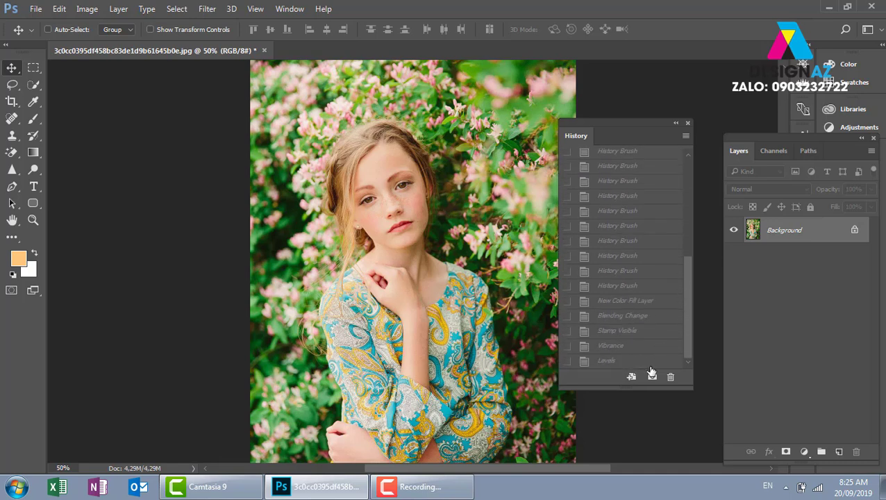
{"action": "left_click", "coordinate": [650, 361]}
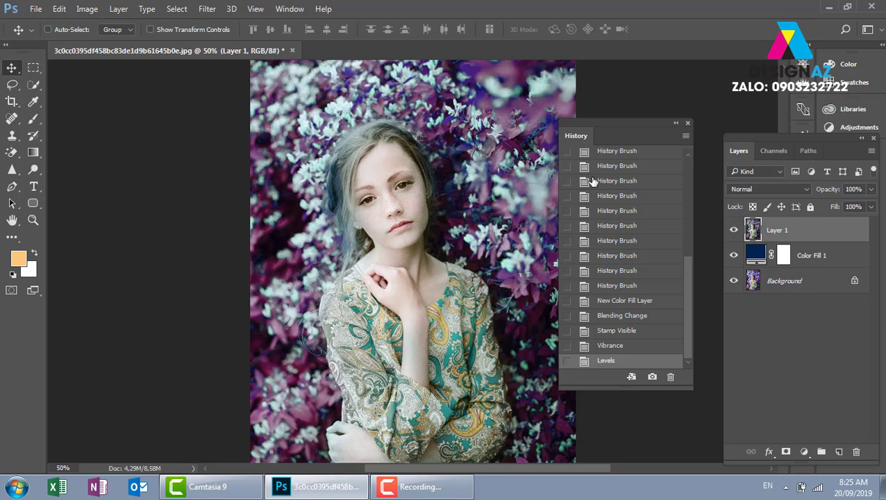
Reposition the History panel, view the original green photo again, and return to Levels
{"action": "left_click_drag", "start_coordinate": [643, 121], "coordinate": [688, 93]}
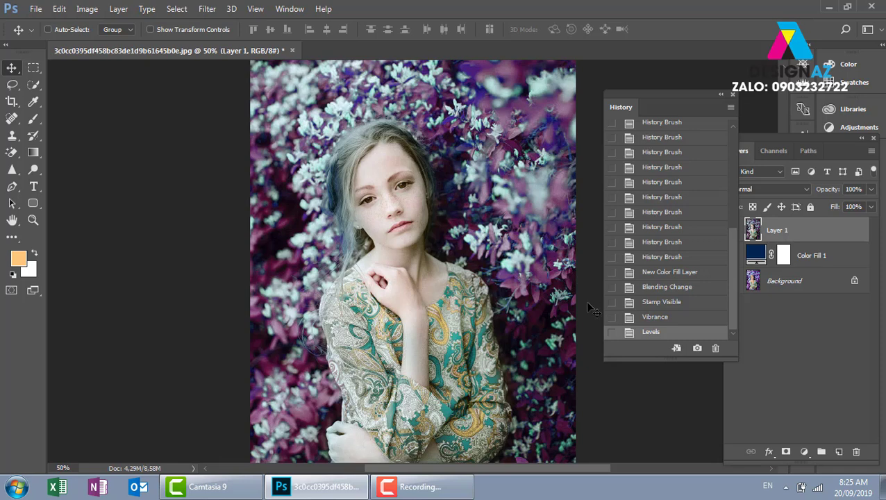
{"action": "left_click_drag", "start_coordinate": [733, 243], "coordinate": [751, 131]}
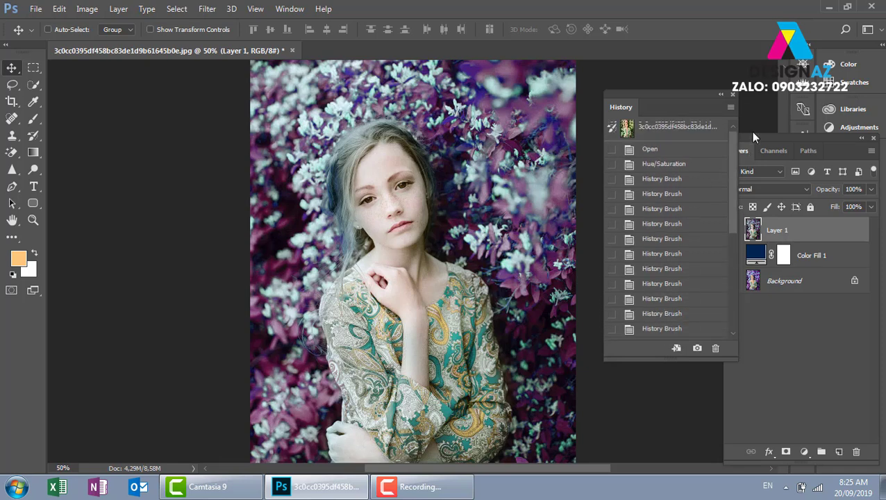
{"action": "left_click", "coordinate": [629, 138]}
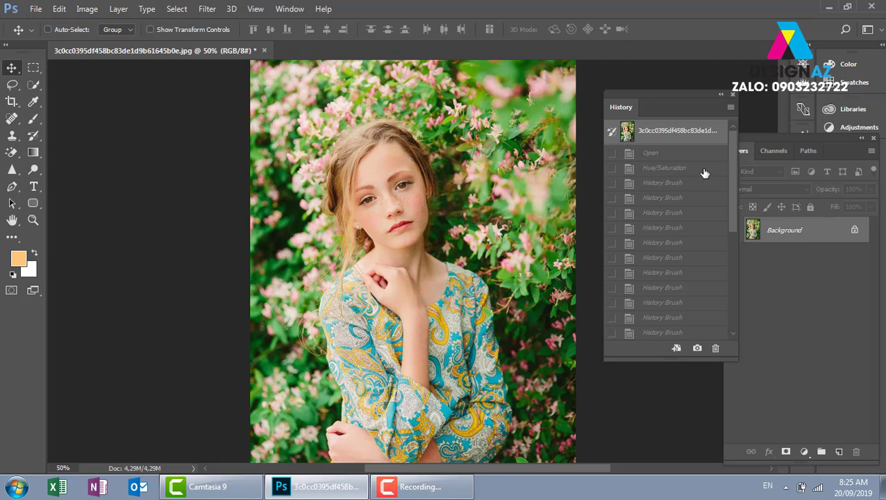
{"action": "left_click_drag", "start_coordinate": [731, 157], "coordinate": [729, 283]}
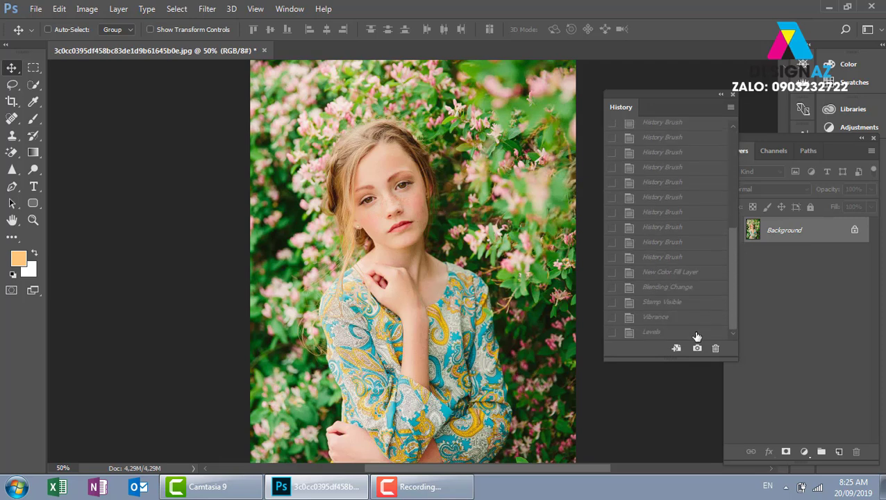
{"action": "left_click", "coordinate": [656, 333]}
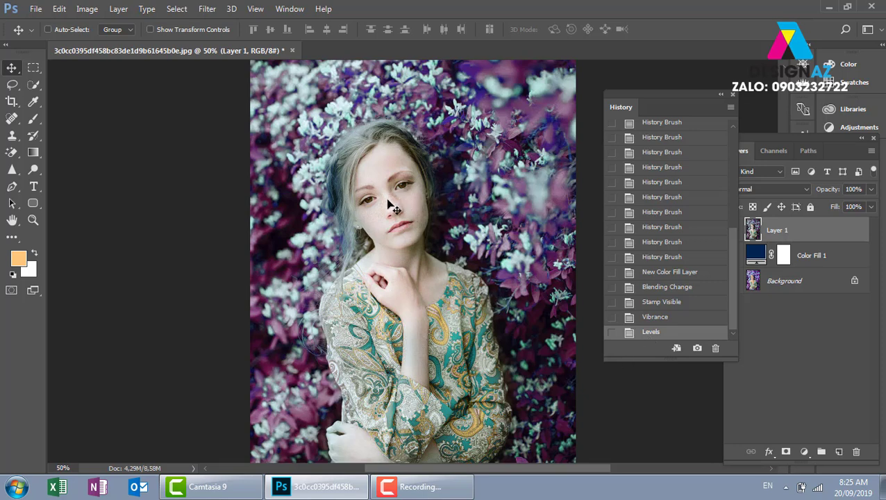
Zoom in on the girl's face and add Layer 2 set to Color blend mode
{"action": "key", "text": "ctrl+plus"}
{"action": "key", "text": "ctrl+plus"}
{"action": "key", "text": "ctrl+plus"}
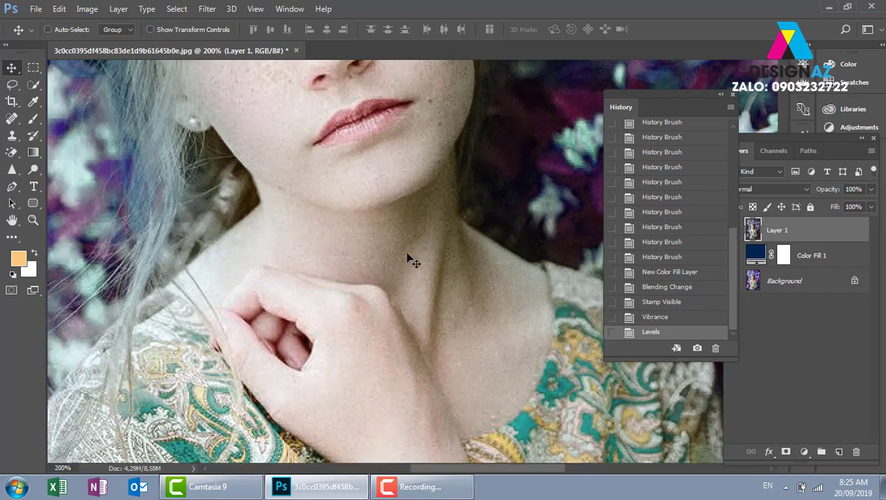
{"action": "mouse_move", "coordinate": [410, 260]}
{"action": "left_mouse_down"}
{"action": "mouse_move", "coordinate": [479, 395]}
{"action": "mouse_move", "coordinate": [471, 430]}
{"action": "left_mouse_up"}
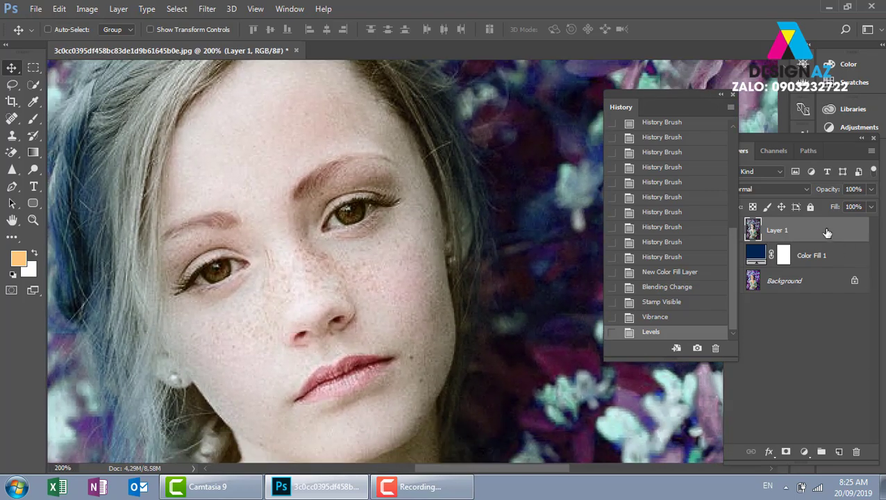
{"action": "left_click", "coordinate": [837, 452]}
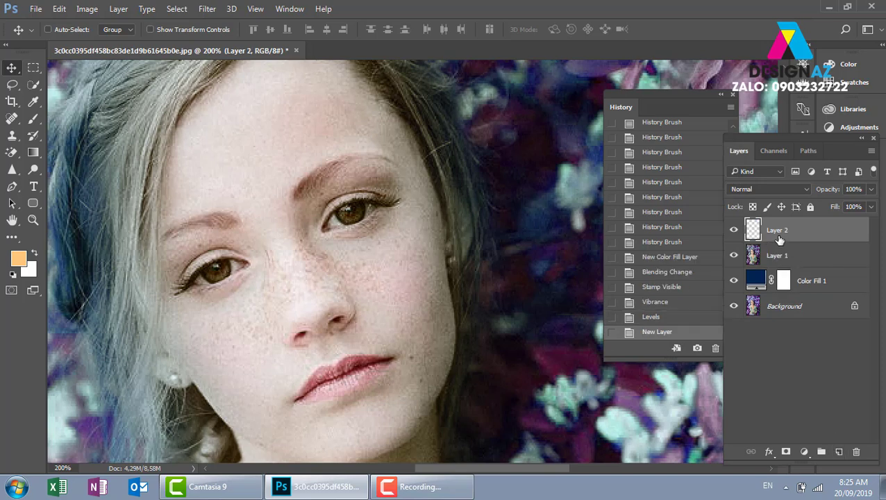
{"action": "left_click", "coordinate": [786, 191]}
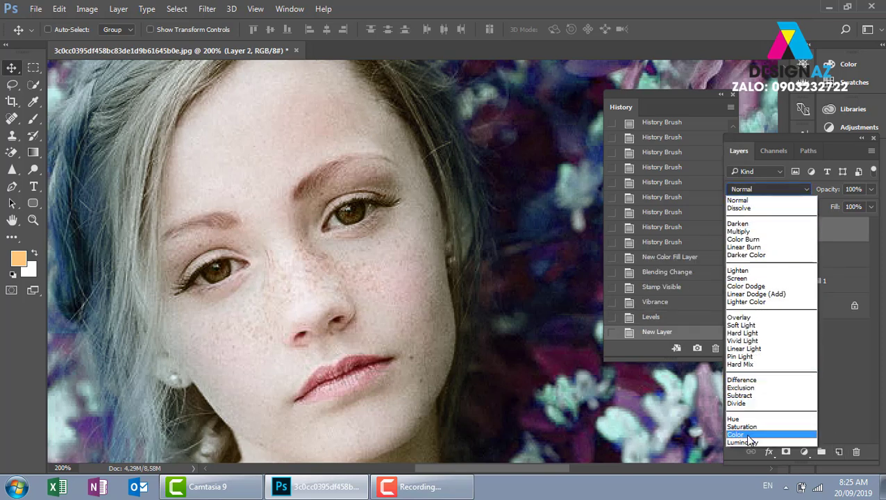
{"action": "left_click", "coordinate": [736, 434]}
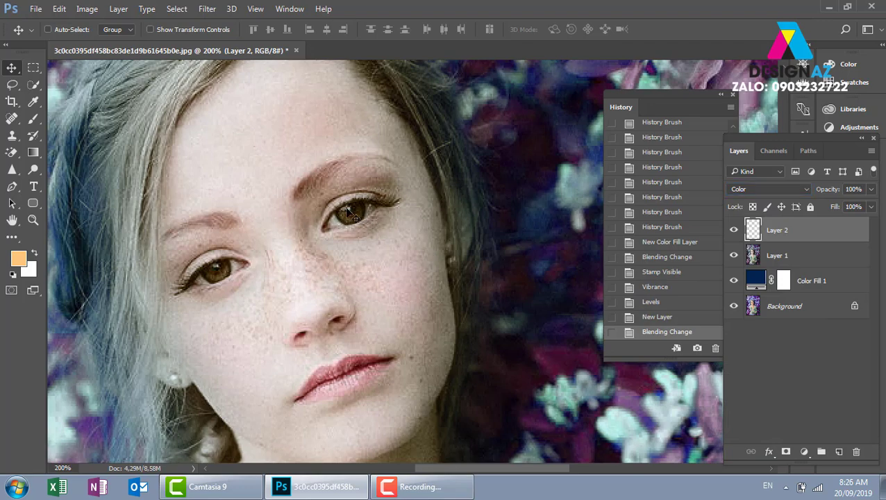
{"action": "scroll", "coordinate": [347, 212], "scroll_direction": "up", "scroll_amount": 1}
{"action": "scroll", "coordinate": [340, 243], "scroll_direction": "up", "scroll_amount": 1}
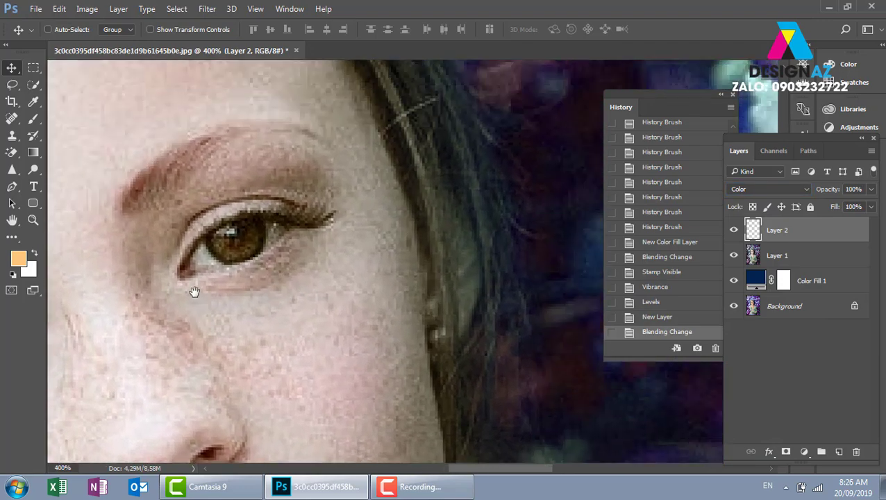
{"action": "left_click_drag", "start_coordinate": [193, 231], "coordinate": [147, 312]}
Sample the background's dark purple and adjust the foreground colour to #5a2f7c
{"action": "key", "text": "i"}
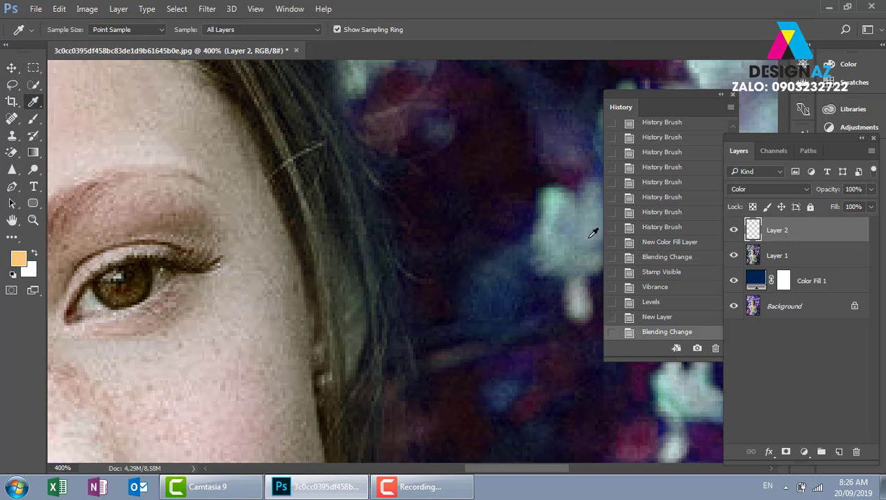
{"action": "left_click", "coordinate": [540, 144]}
{"action": "left_click", "coordinate": [19, 261]}
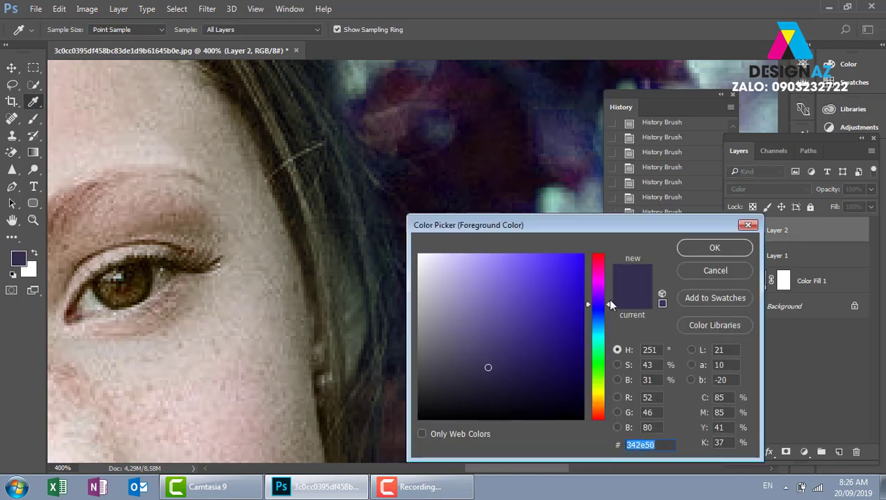
{"action": "left_click_drag", "start_coordinate": [609, 301], "coordinate": [607, 293]}
{"action": "left_click", "coordinate": [511, 333]}
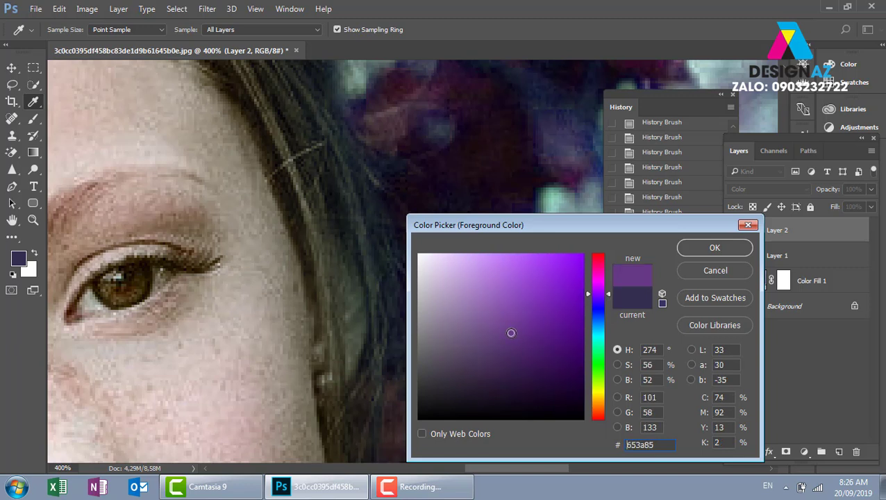
{"action": "left_click", "coordinate": [522, 339]}
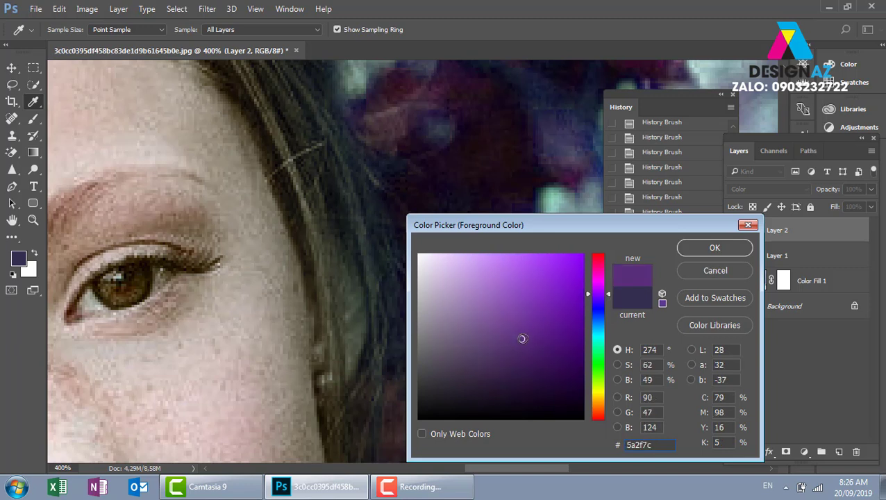
{"action": "left_click", "coordinate": [704, 254]}
Switch to the brush and shrink it to about 14 px
{"action": "key", "text": "b"}
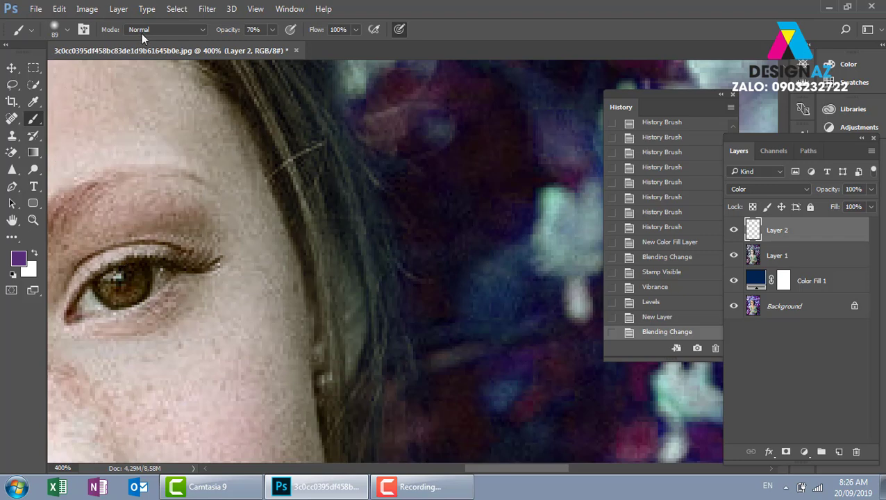
{"action": "left_click", "coordinate": [67, 31]}
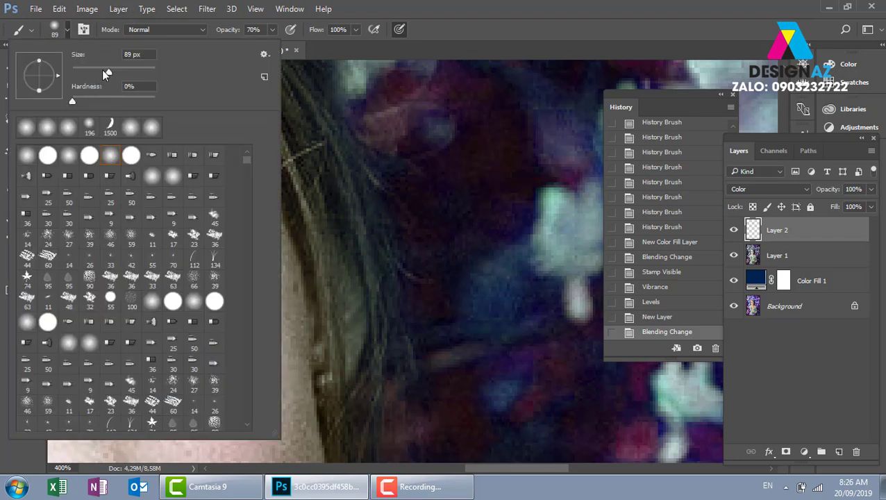
{"action": "type", "text": "26"}
{"action": "key", "text": "Return"}
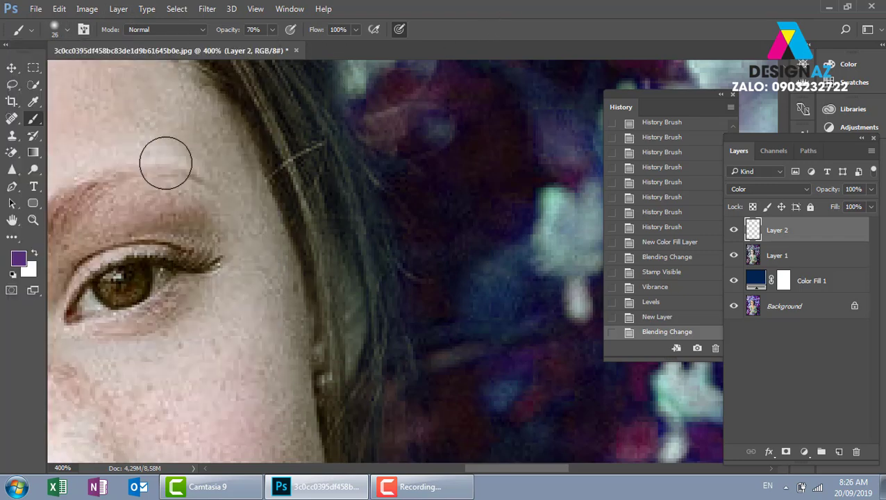
{"action": "left_click_drag", "start_coordinate": [222, 109], "coordinate": [217, 109]}
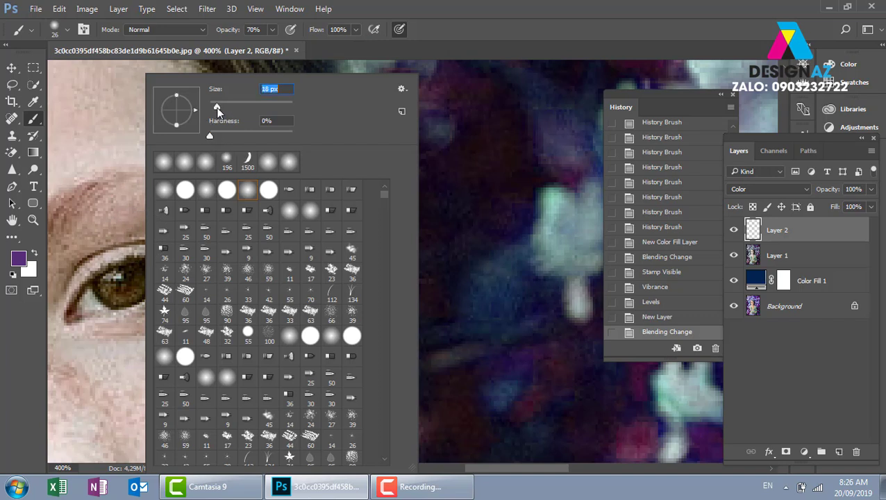
Paint both of the girl's brown irises purple on Layer 2
{"action": "left_click", "coordinate": [119, 285]}
{"action": "mouse_move", "coordinate": [114, 286]}
{"action": "left_mouse_down"}
{"action": "mouse_move", "coordinate": [142, 295]}
{"action": "mouse_move", "coordinate": [443, 252]}
{"action": "mouse_move", "coordinate": [607, 147]}
{"action": "left_mouse_up"}
{"action": "left_click_drag", "start_coordinate": [366, 286], "coordinate": [356, 336]}
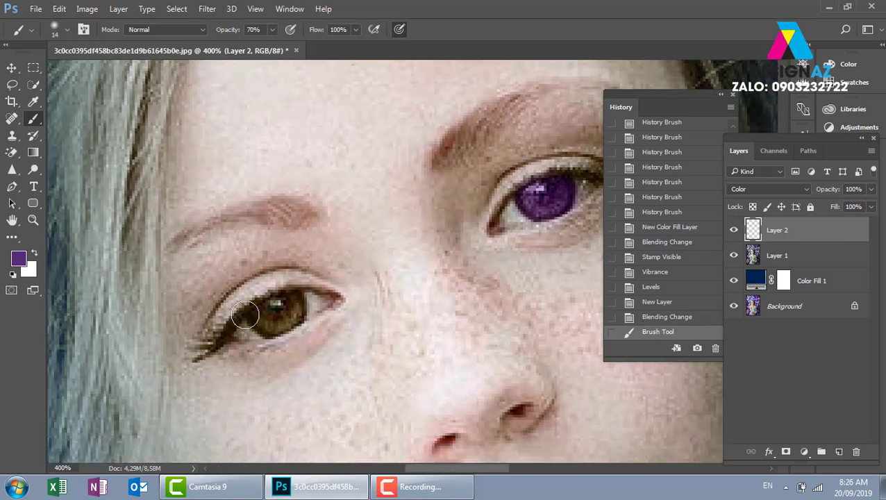
{"action": "mouse_move", "coordinate": [257, 317]}
{"action": "left_mouse_down"}
{"action": "mouse_move", "coordinate": [290, 310]}
{"action": "mouse_move", "coordinate": [274, 307]}
{"action": "mouse_move", "coordinate": [267, 318]}
{"action": "mouse_move", "coordinate": [283, 314]}
{"action": "mouse_move", "coordinate": [266, 322]}
{"action": "mouse_move", "coordinate": [278, 316]}
{"action": "mouse_move", "coordinate": [269, 291]}
{"action": "left_mouse_up"}
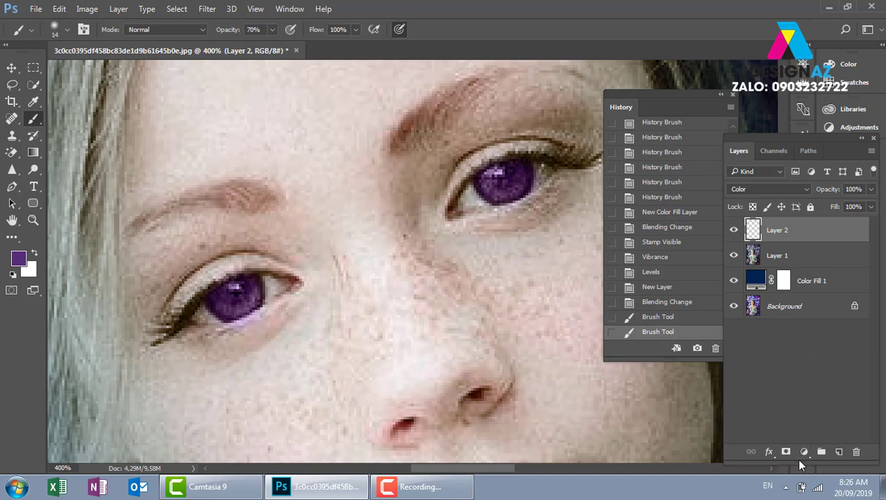
Add a white (#ffffff) Solid Color fill layer, Color Fill 2, above Layer 2
{"action": "left_click", "coordinate": [804, 452]}
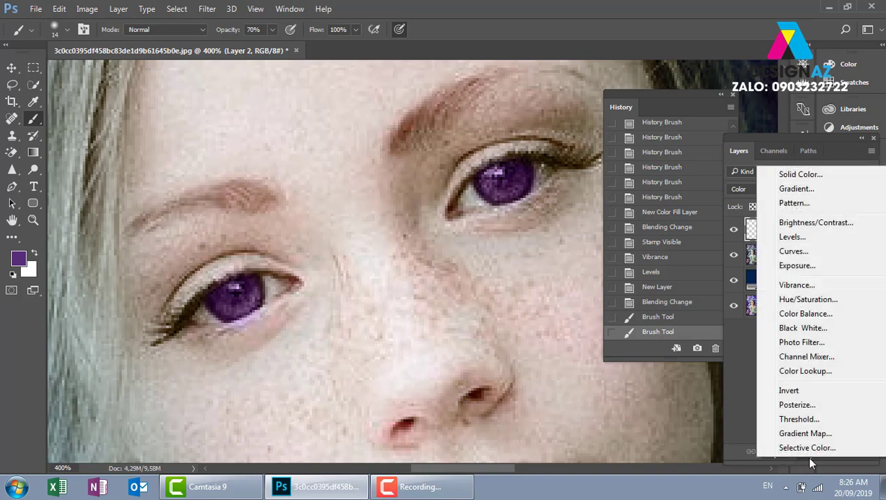
{"action": "left_click", "coordinate": [798, 175]}
{"action": "left_click_drag", "start_coordinate": [445, 275], "coordinate": [419, 255]}
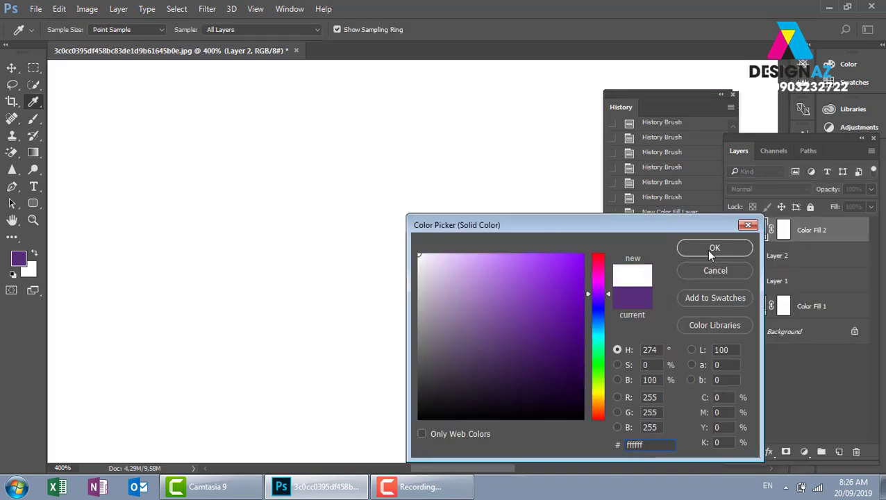
{"action": "left_click", "coordinate": [713, 249]}
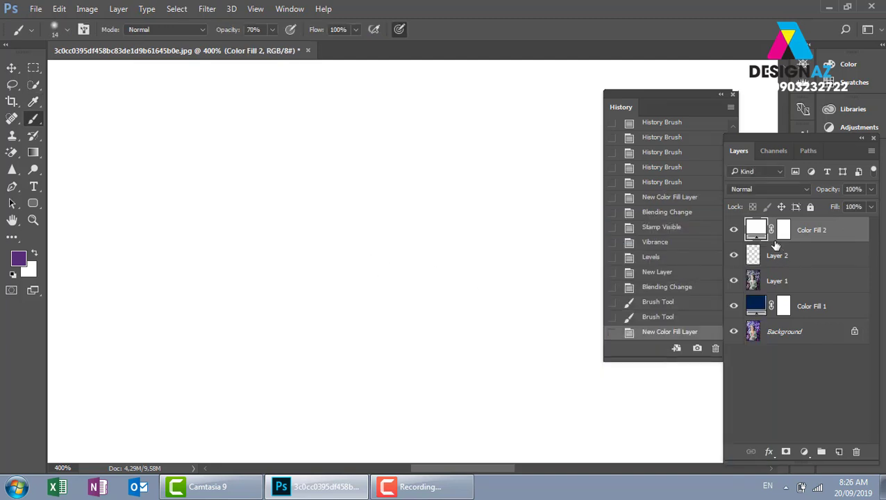
Set Color Fill 2's Blend If underlying black slider to a 51/92 split
{"action": "right_click", "coordinate": [828, 232]}
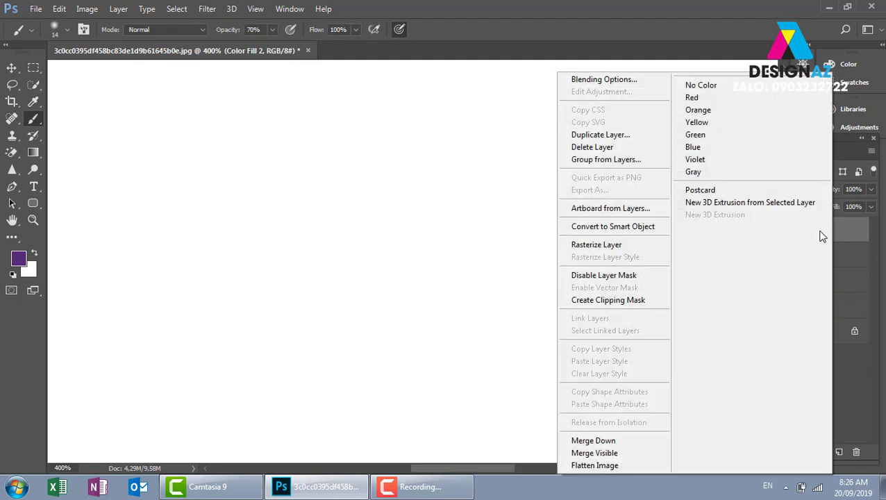
{"action": "left_click", "coordinate": [631, 82]}
{"action": "left_click_drag", "start_coordinate": [601, 132], "coordinate": [761, 117]}
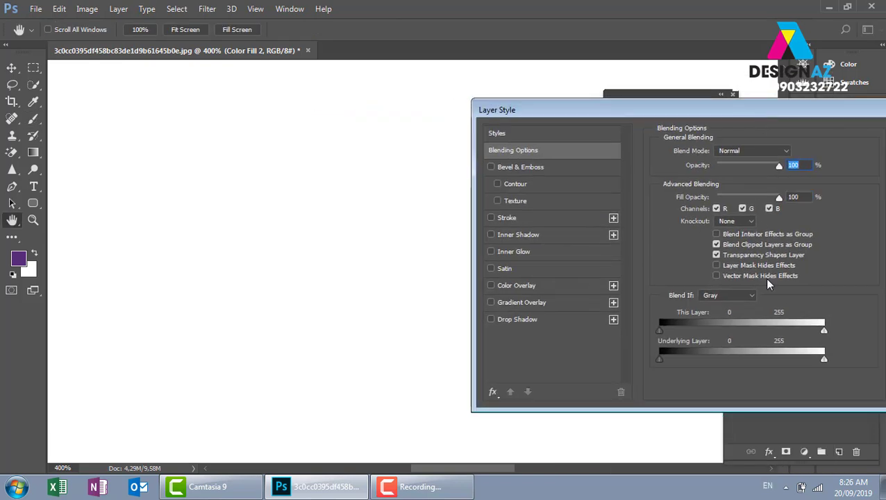
{"action": "mouse_move", "coordinate": [824, 361]}
{"action": "left_mouse_down"}
{"action": "mouse_move", "coordinate": [689, 356]}
{"action": "mouse_move", "coordinate": [854, 354]}
{"action": "left_mouse_up"}
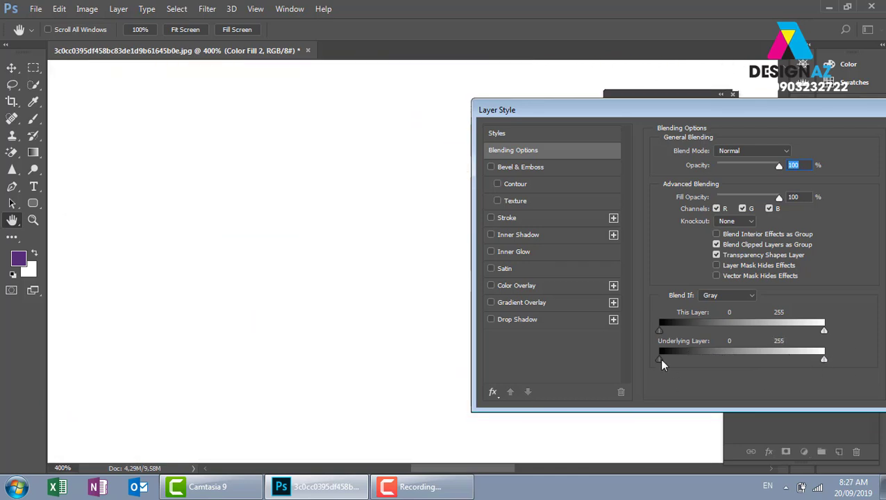
{"action": "left_click_drag", "start_coordinate": [660, 357], "coordinate": [693, 367]}
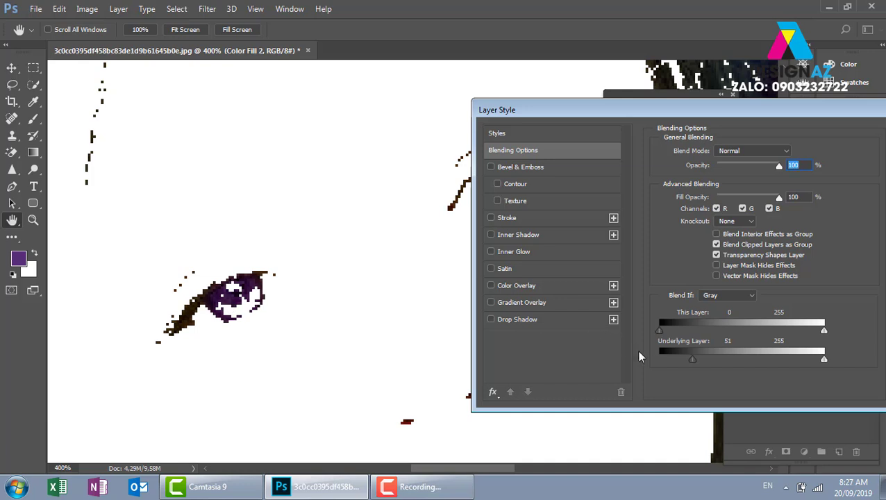
{"action": "left_click_drag", "start_coordinate": [693, 360], "coordinate": [719, 362]}
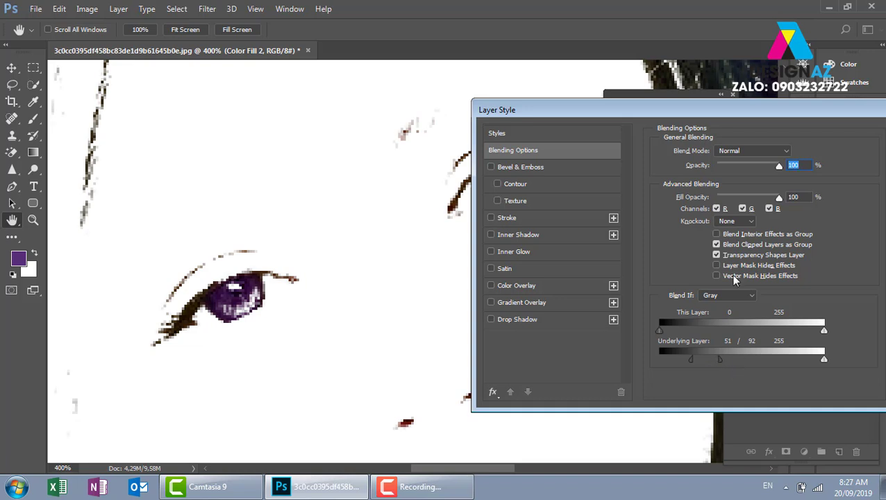
{"action": "mouse_move", "coordinate": [771, 109]}
{"action": "left_mouse_down"}
{"action": "mouse_move", "coordinate": [630, 295]}
{"action": "mouse_move", "coordinate": [629, 225]}
{"action": "left_mouse_up"}
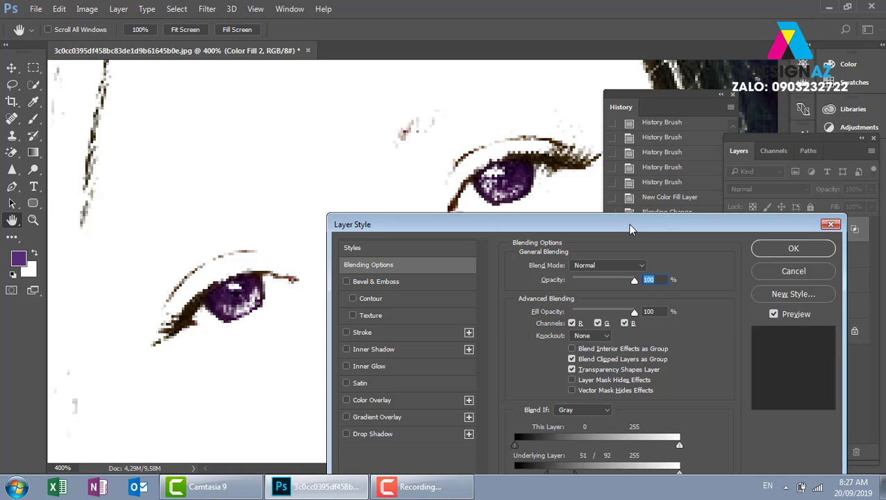
{"action": "left_click", "coordinate": [784, 249]}
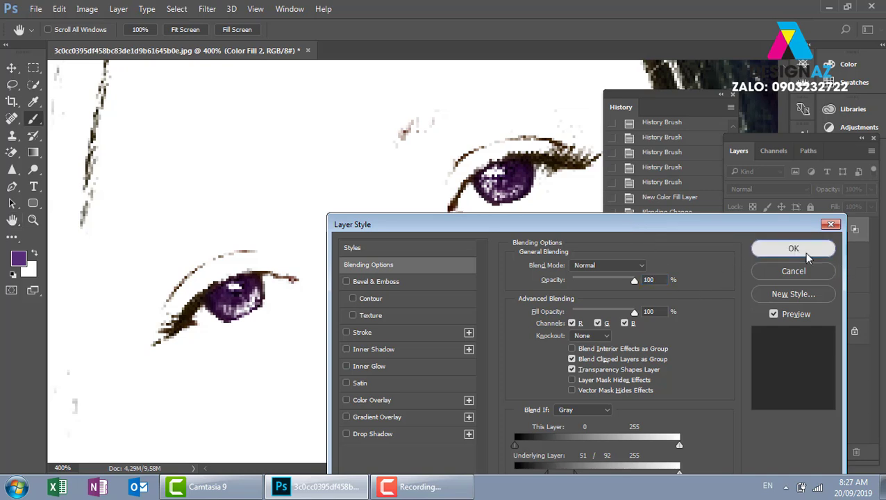
Set Color Fill 2 to Overlay and invert its mask to hide it everywhere
{"action": "left_click", "coordinate": [767, 190]}
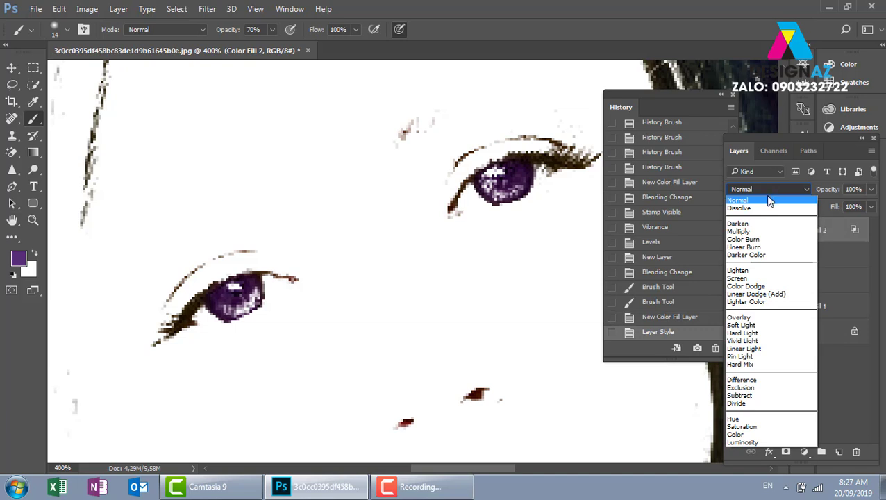
{"action": "left_click", "coordinate": [750, 318]}
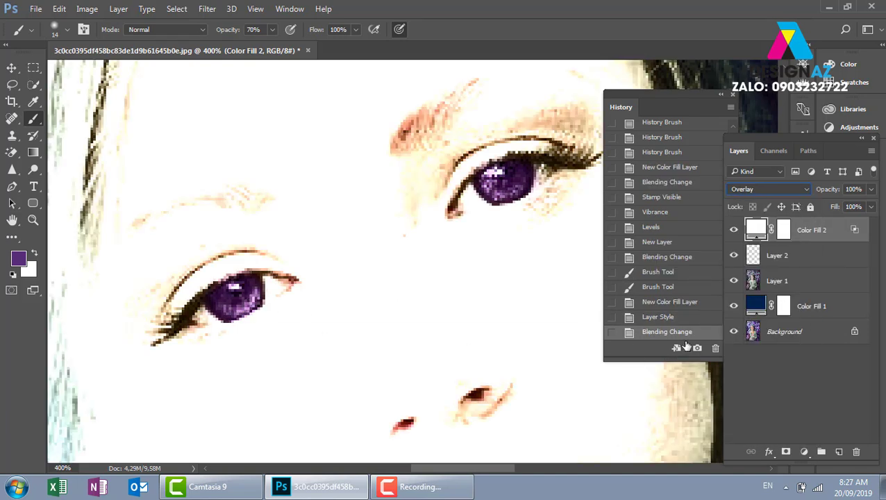
{"action": "left_click", "coordinate": [734, 230]}
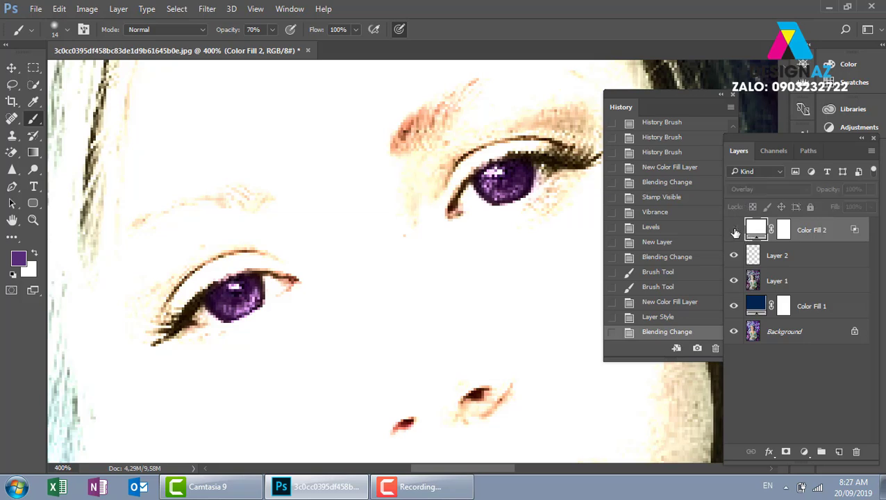
{"action": "left_click", "coordinate": [733, 230]}
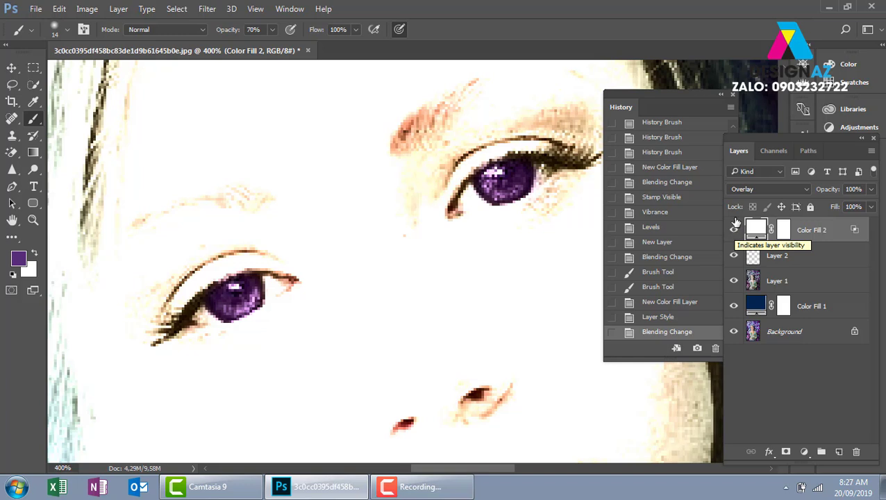
{"action": "left_click", "coordinate": [783, 230]}
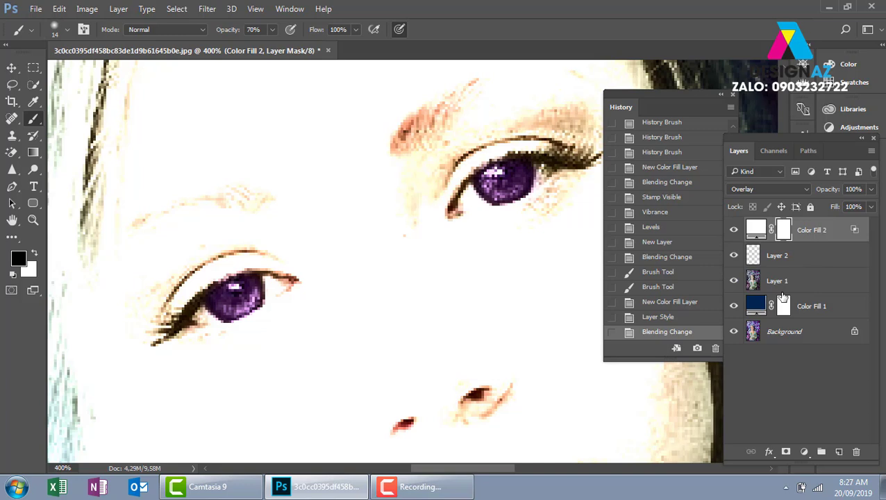
{"action": "key", "text": "ctrl+i"}
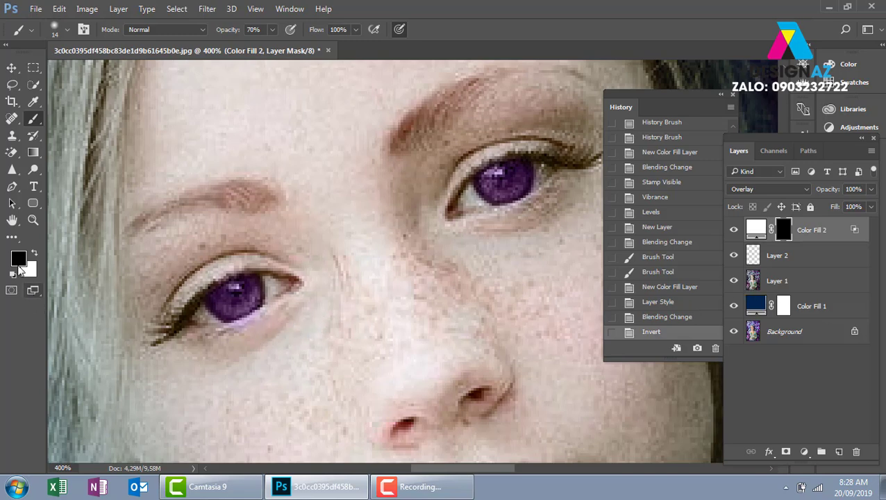
Make white the foreground colour
{"action": "left_click", "coordinate": [18, 258]}
{"action": "left_click", "coordinate": [438, 257]}
{"action": "left_click_drag", "start_coordinate": [429, 249], "coordinate": [409, 239]}
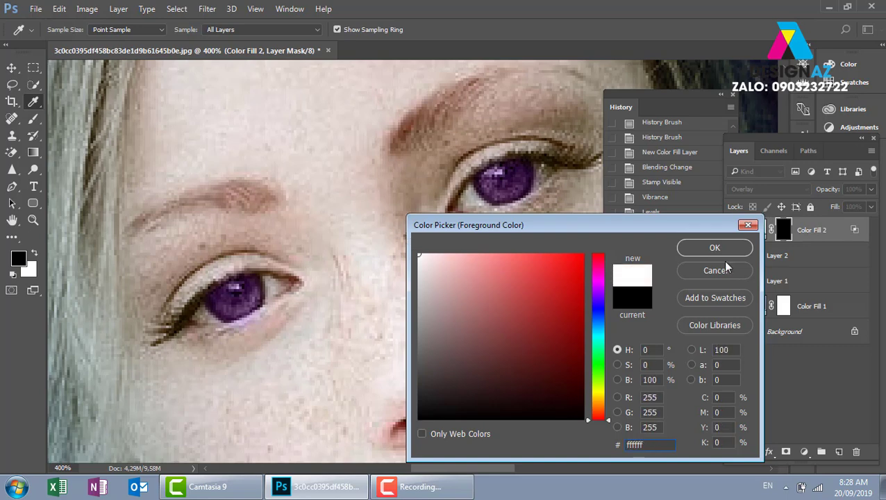
{"action": "left_click", "coordinate": [714, 248]}
Paint the mask white over both irises with an 11 px brush
{"action": "left_click_drag", "start_coordinate": [253, 283], "coordinate": [208, 306]}
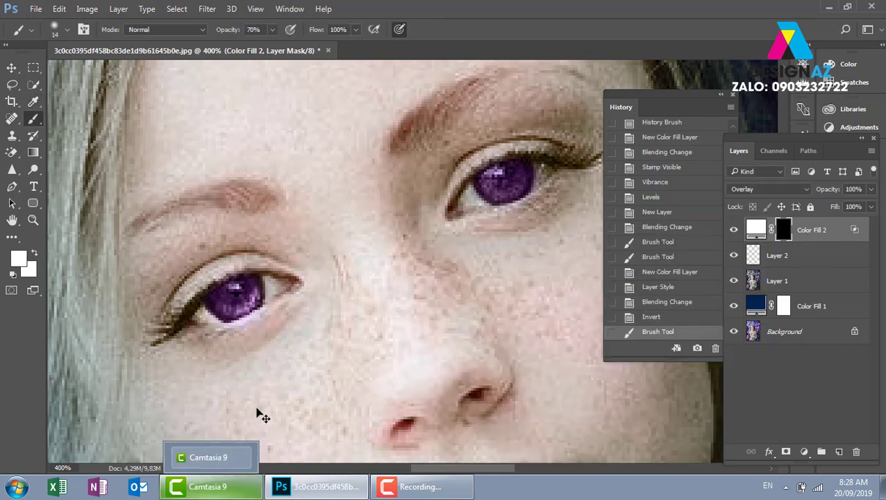
{"action": "key", "text": "ctrl+z"}
{"action": "right_click", "coordinate": [262, 292]}
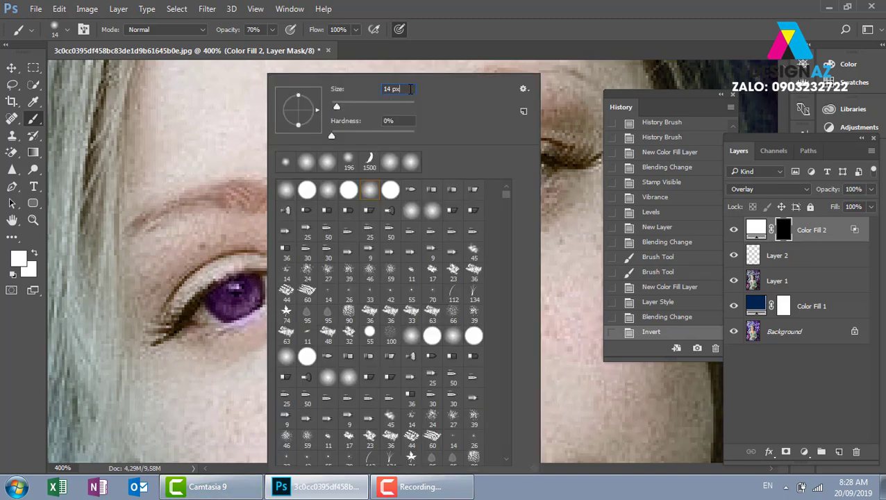
{"action": "key", "text": "Down"}
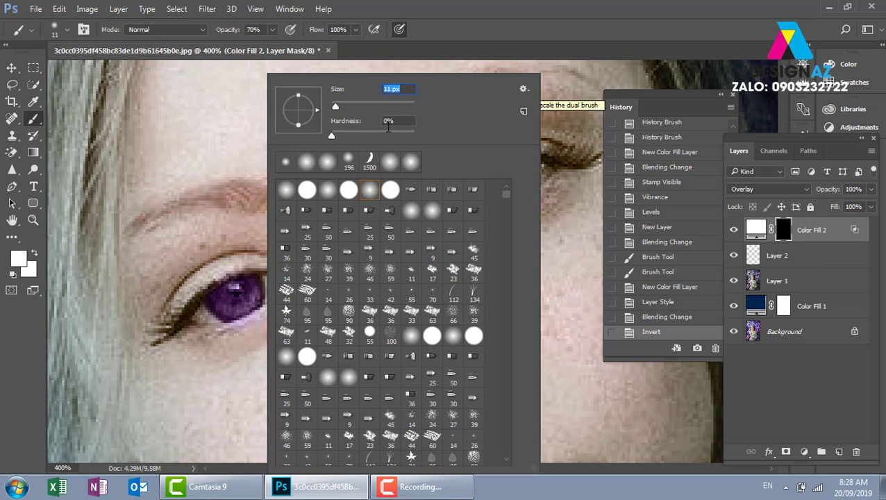
{"action": "key", "text": "Return"}
{"action": "left_click_drag", "start_coordinate": [248, 298], "coordinate": [221, 306]}
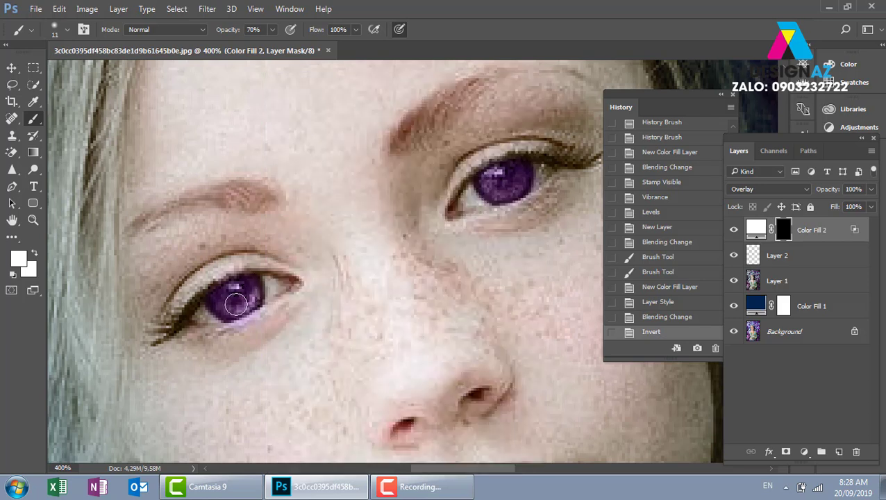
{"action": "left_click_drag", "start_coordinate": [514, 182], "coordinate": [514, 177]}
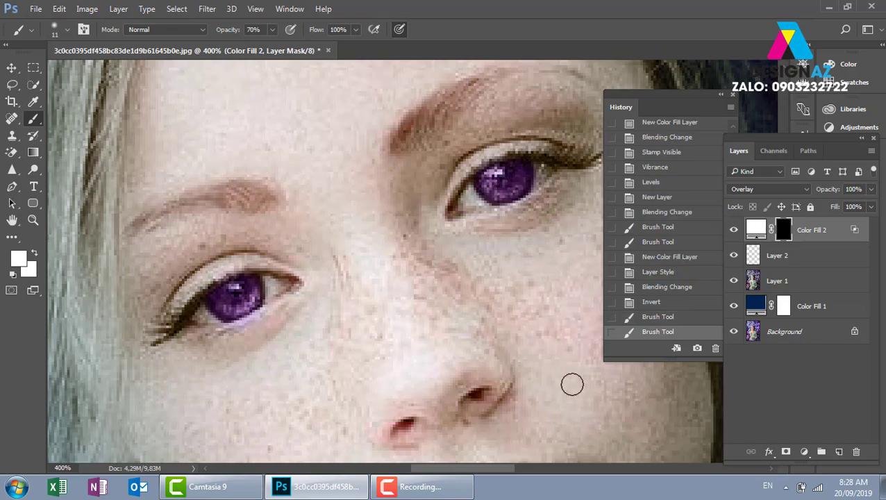
{"action": "key", "text": "ctrl+minus"}
{"action": "key", "text": "ctrl+minus"}
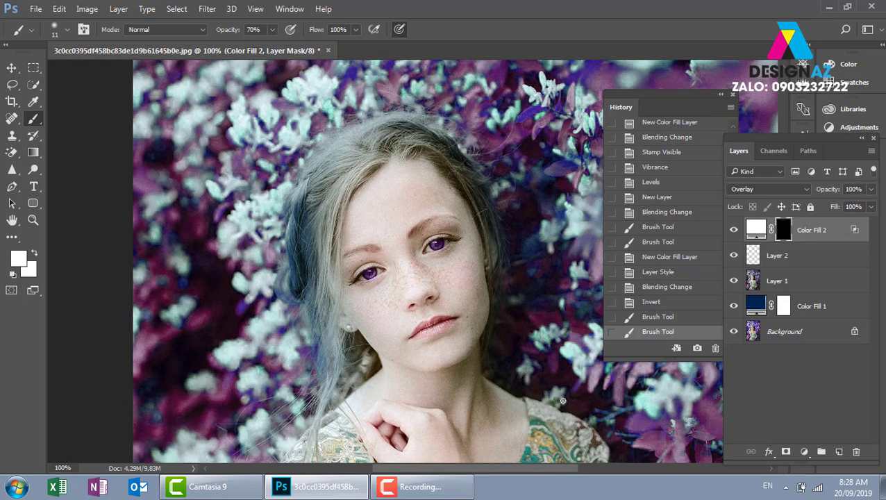
Add a white (#ffffff) Solid Color fill layer, Color Fill 3, at the top
{"action": "left_click", "coordinate": [12, 67]}
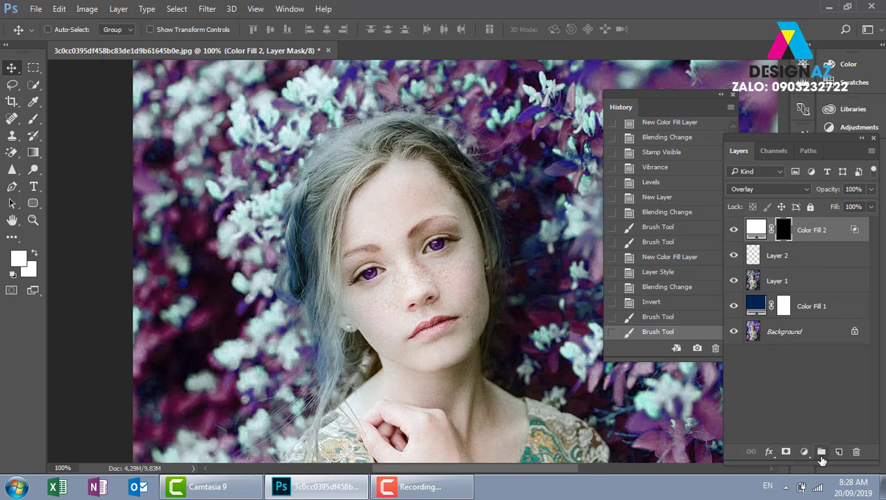
{"action": "left_click", "coordinate": [804, 452]}
{"action": "left_click", "coordinate": [790, 175]}
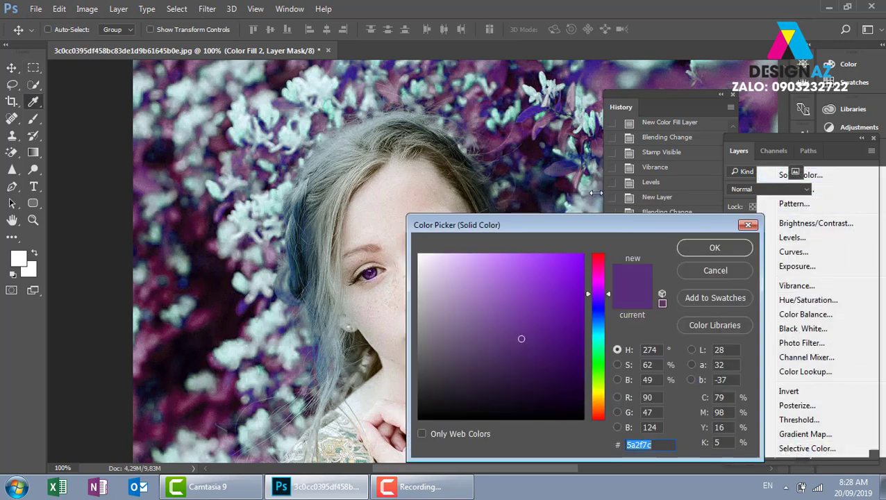
{"action": "type", "text": "ffffff"}
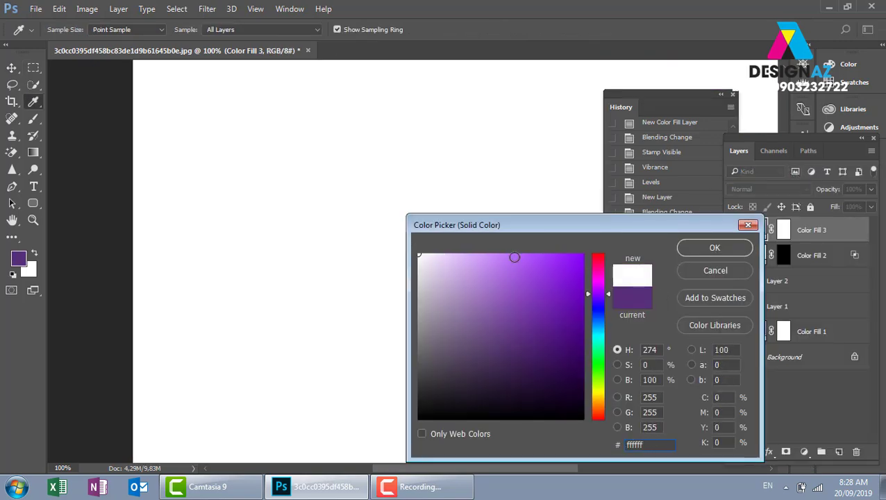
{"action": "left_click", "coordinate": [684, 248]}
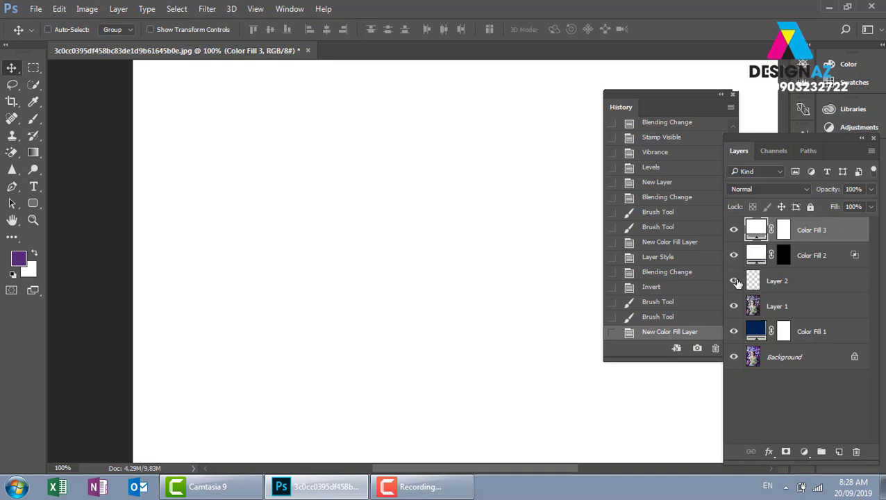
Set Color Fill 3's Blend If underlying white handle to 189/222 so only bright skin stays white
{"action": "right_click", "coordinate": [830, 239]}
{"action": "left_click", "coordinate": [632, 82]}
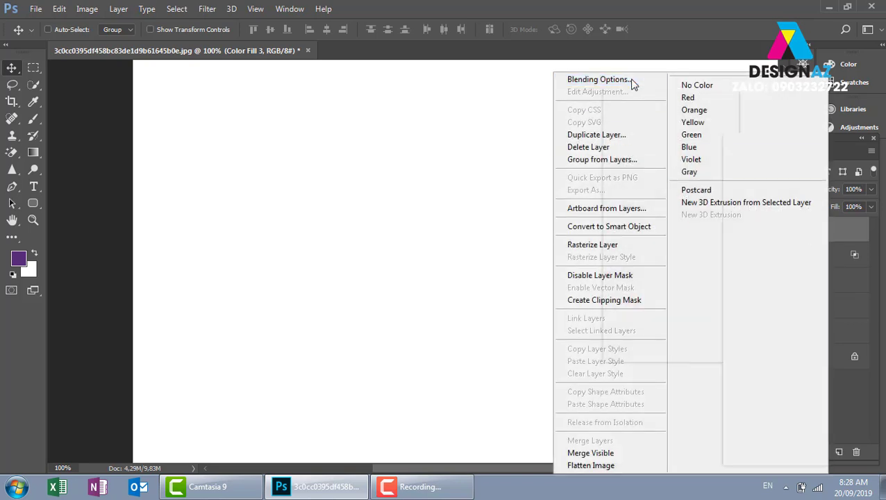
{"action": "mouse_move", "coordinate": [576, 71]}
{"action": "left_mouse_down"}
{"action": "mouse_move", "coordinate": [621, 64]}
{"action": "mouse_move", "coordinate": [882, 68]}
{"action": "left_mouse_up"}
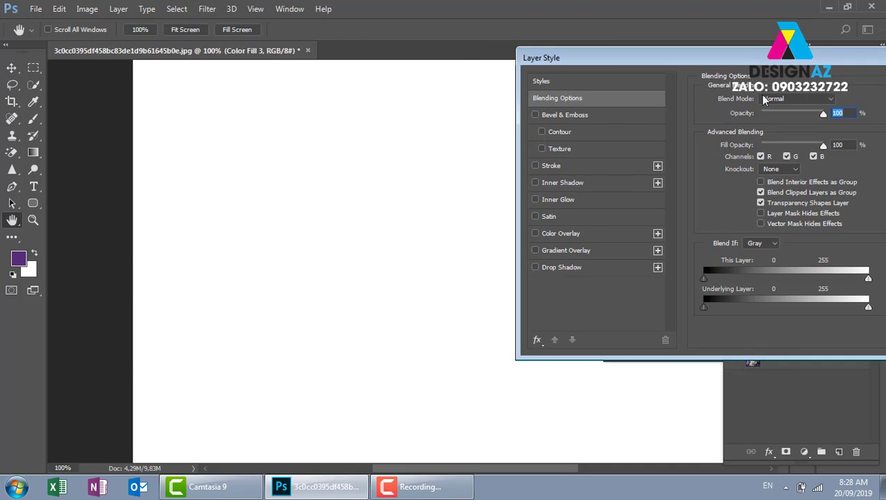
{"action": "left_click_drag", "start_coordinate": [704, 307], "coordinate": [747, 306]}
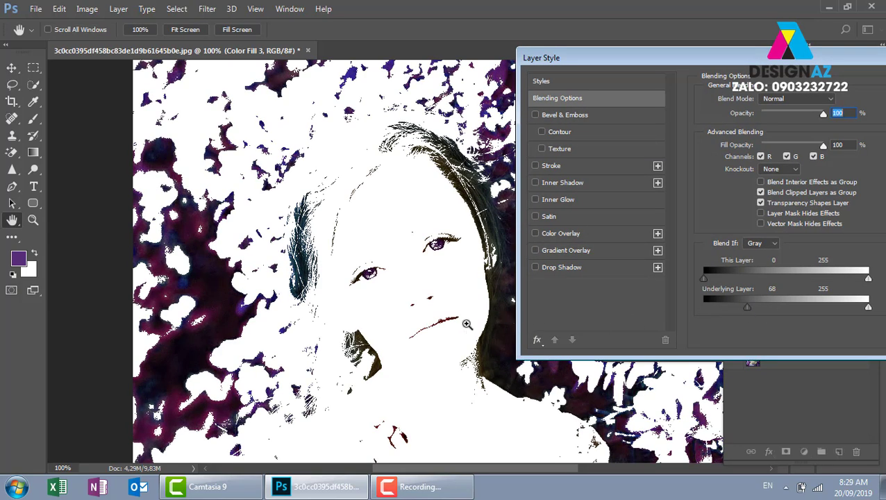
{"action": "key", "text": "ctrl+plus"}
{"action": "key", "text": "ctrl+plus"}
{"action": "key", "text": "ctrl+plus"}
{"action": "left_click_drag", "start_coordinate": [411, 357], "coordinate": [267, 62]}
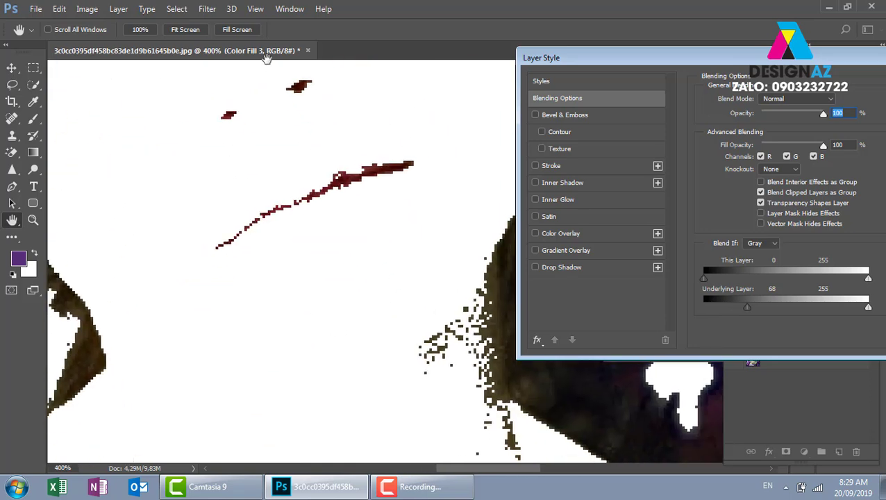
{"action": "left_click_drag", "start_coordinate": [748, 309], "coordinate": [827, 307]}
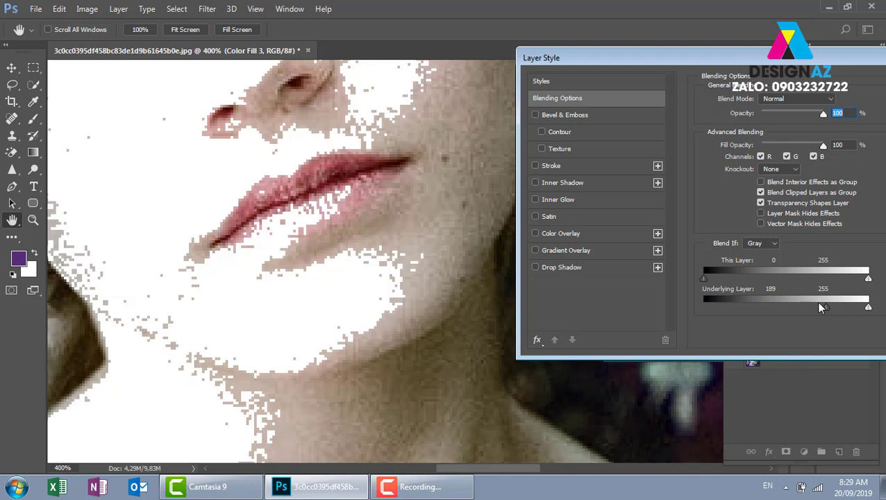
{"action": "left_click_drag", "start_coordinate": [826, 307], "coordinate": [848, 315]}
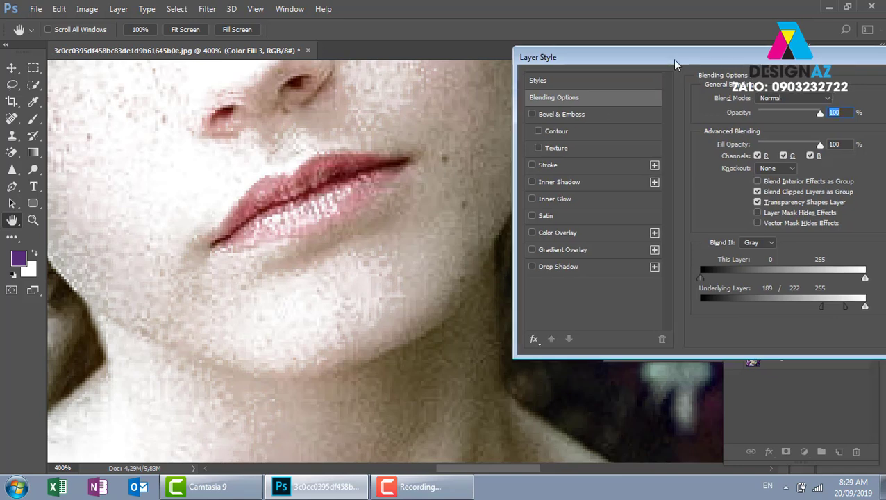
{"action": "left_click_drag", "start_coordinate": [670, 58], "coordinate": [521, 68]}
Invert Color Fill 3's mask and paint the white fill back over the lips
{"action": "left_click", "coordinate": [832, 91]}
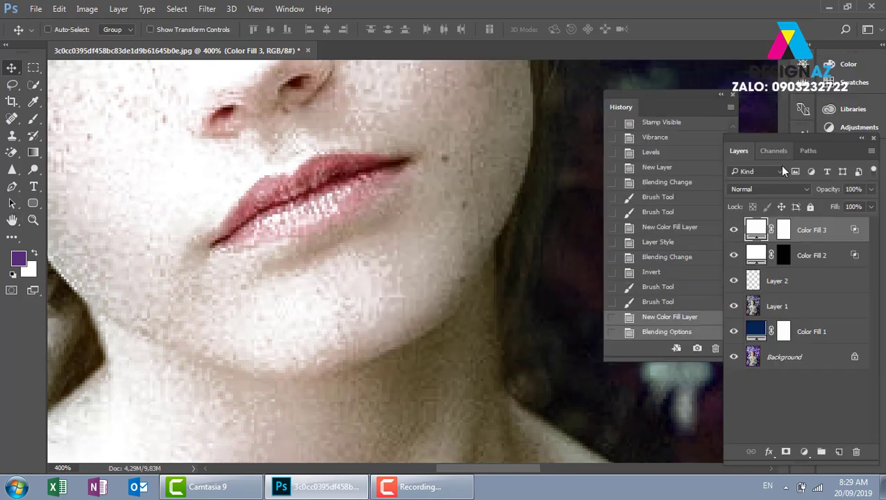
{"action": "left_click", "coordinate": [785, 236]}
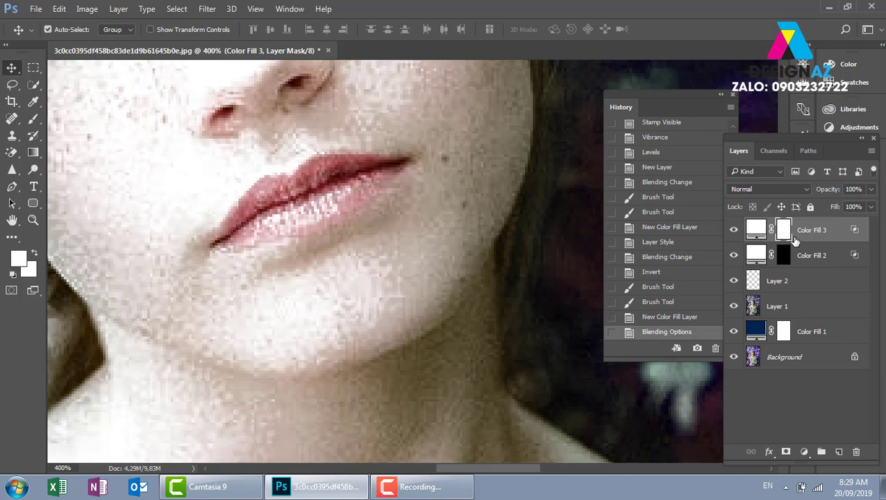
{"action": "key", "text": "ctrl+i"}
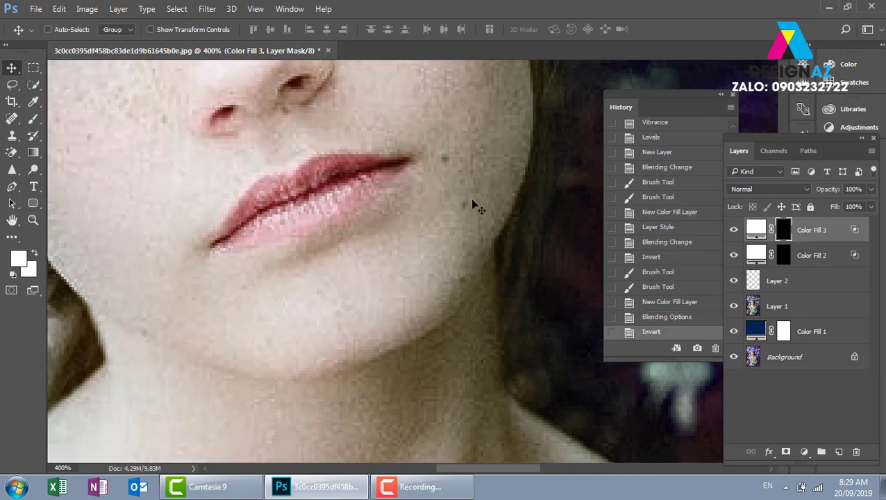
{"action": "key", "text": "b"}
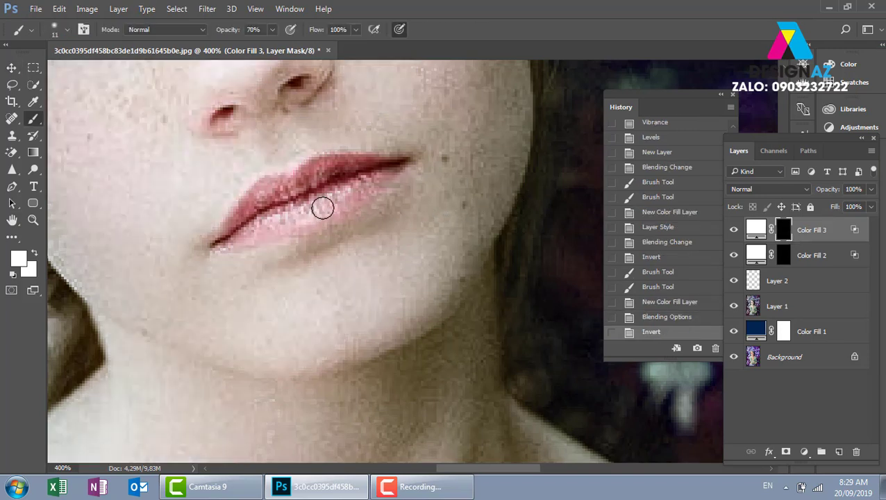
{"action": "left_click_drag", "start_coordinate": [344, 196], "coordinate": [247, 230]}
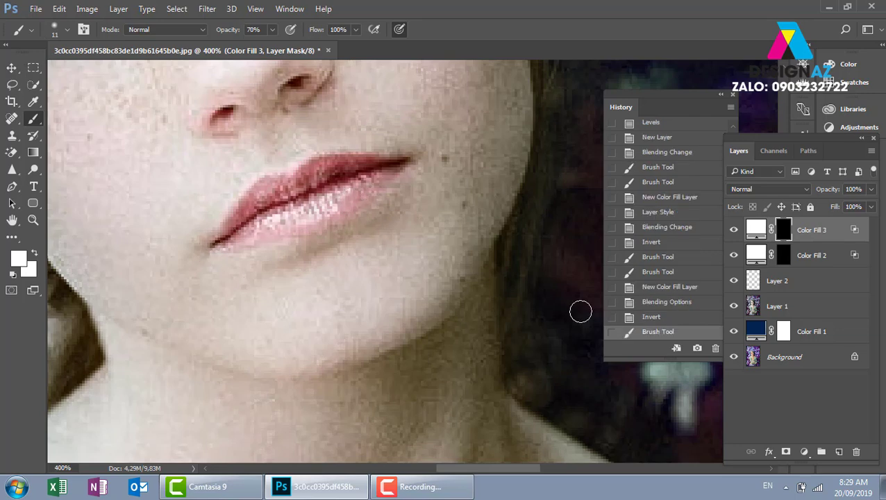
Review the face at 100% zoom and close the History panel
{"action": "key", "text": "ctrl+minus"}
{"action": "key", "text": "ctrl+minus"}
{"action": "key", "text": "ctrl+minus"}
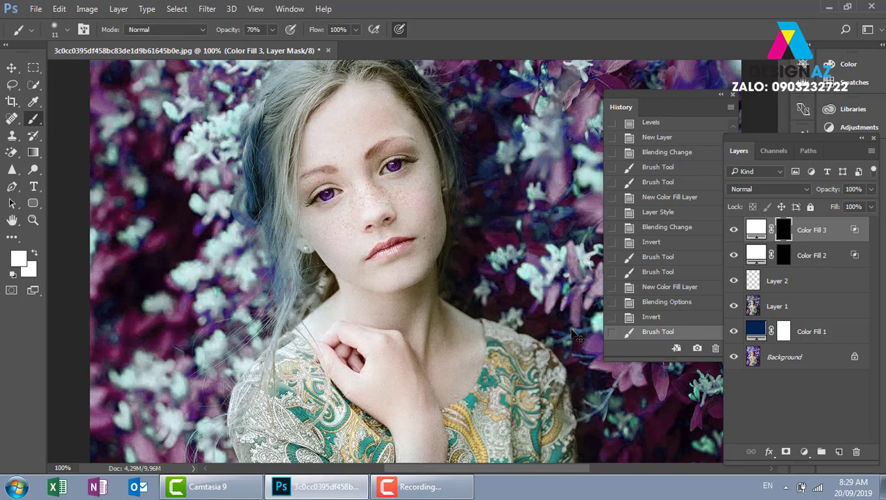
{"action": "key", "text": "ctrl+minus"}
{"action": "key", "text": "ctrl+minus"}
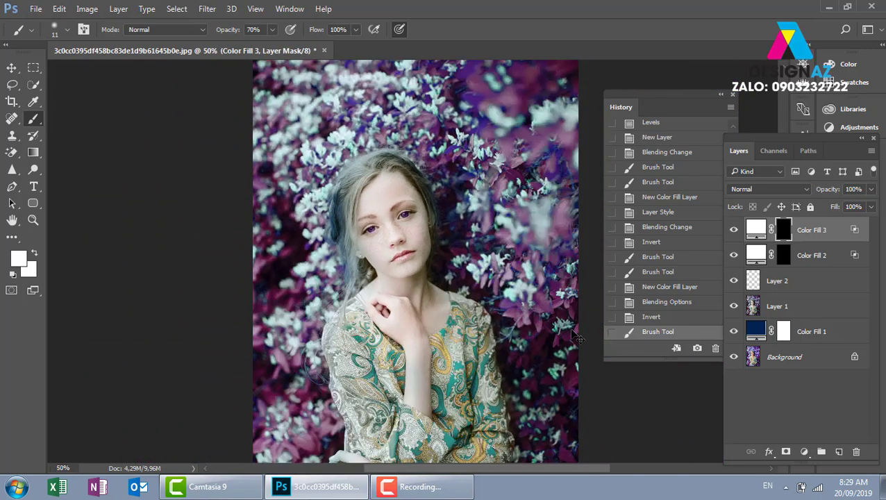
{"action": "key", "text": "ctrl+plus"}
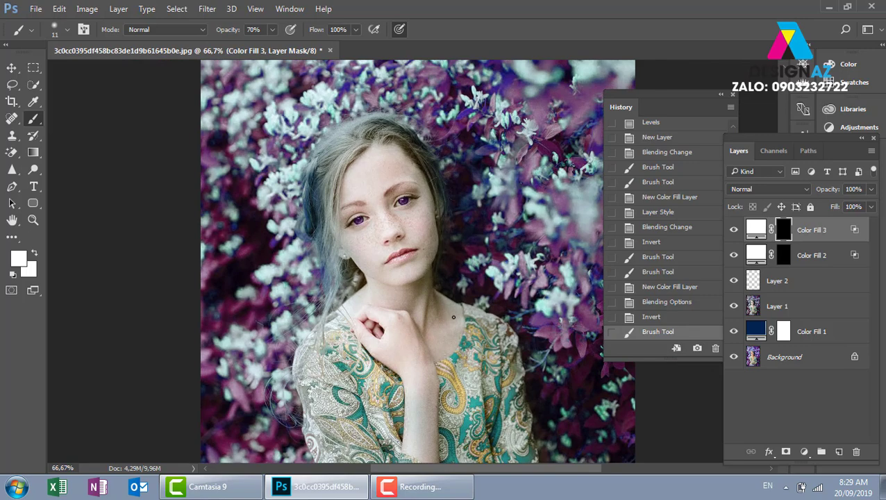
{"action": "key", "text": "ctrl+plus"}
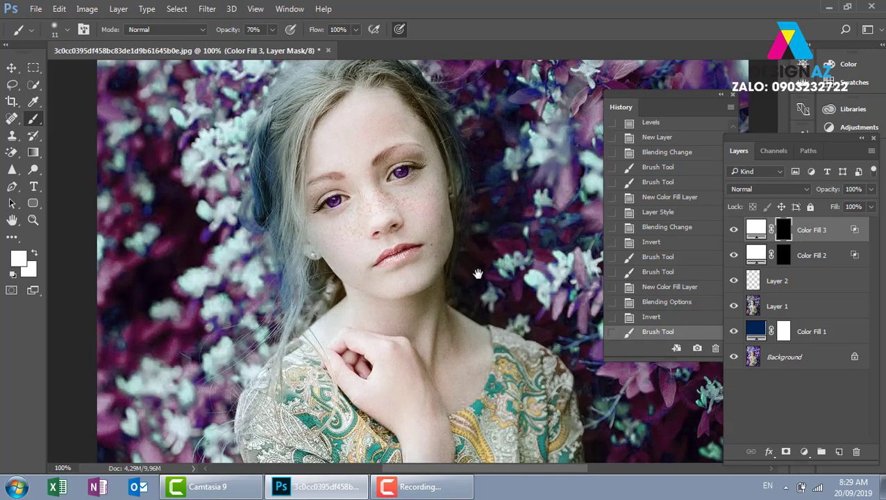
{"action": "left_click_drag", "start_coordinate": [478, 273], "coordinate": [419, 274]}
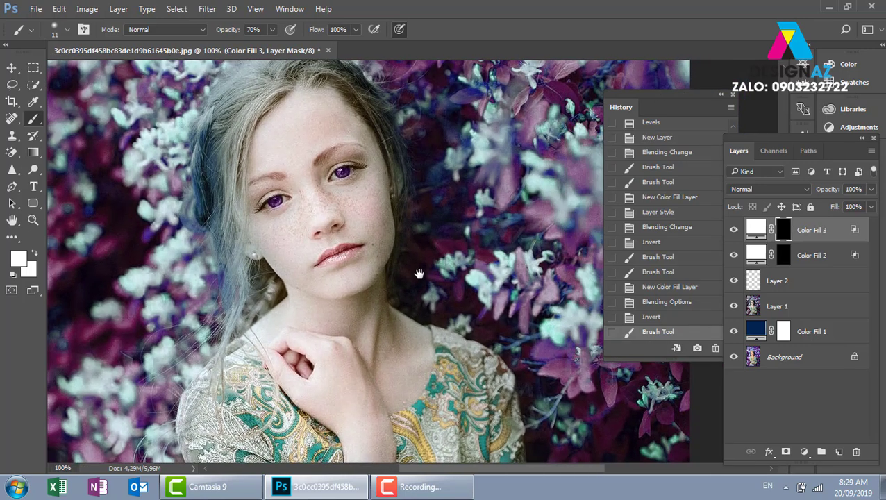
{"action": "left_click", "coordinate": [733, 93]}
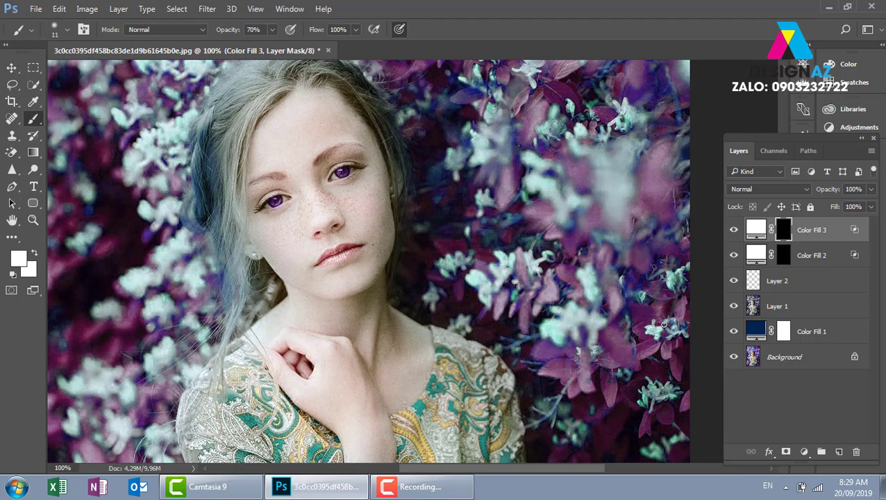
Stamp visible layers into Layer 3, duplicate it, and set the copy to Vivid Light
{"action": "key", "text": "ctrl+shift+alt+e"}
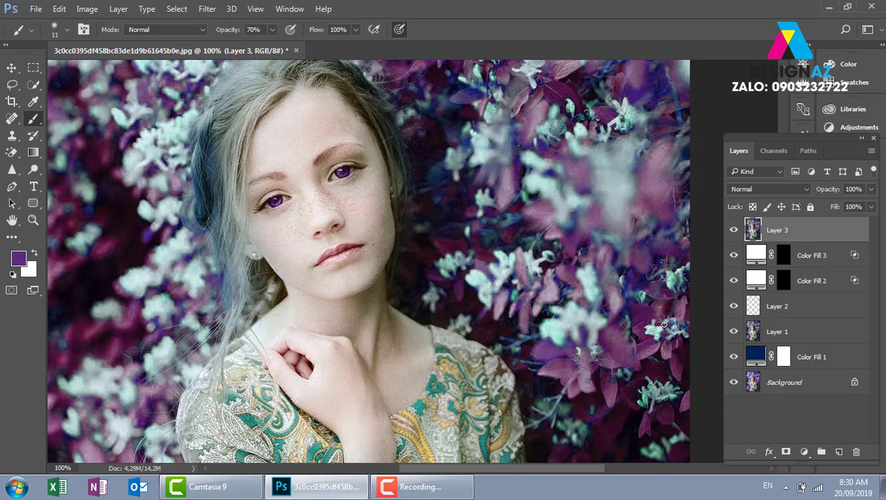
{"action": "key", "text": "ctrl+j"}
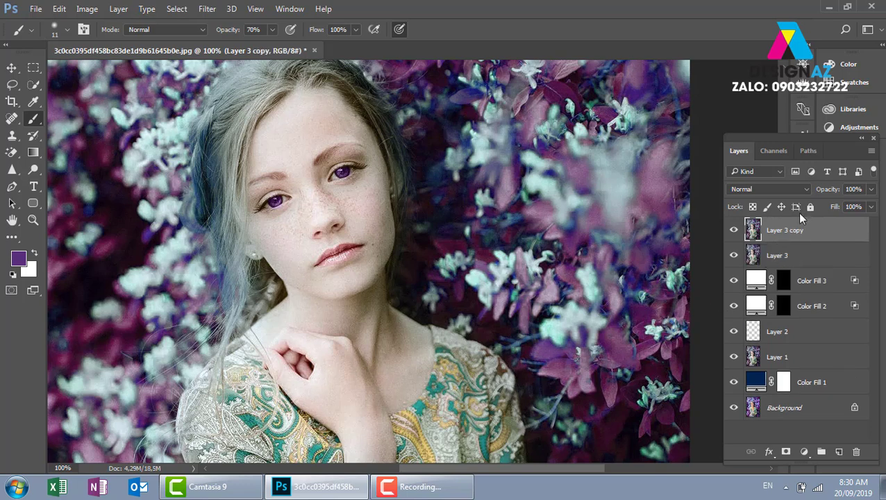
{"action": "left_click", "coordinate": [797, 191]}
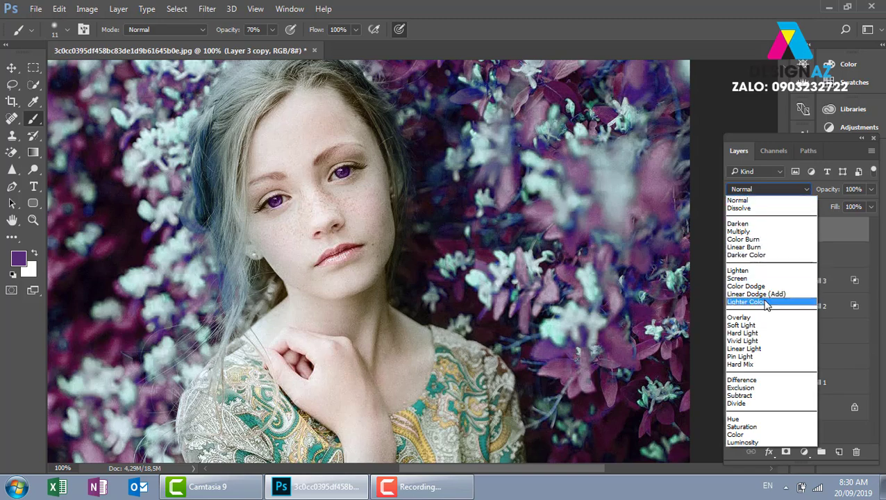
{"action": "left_click", "coordinate": [756, 344]}
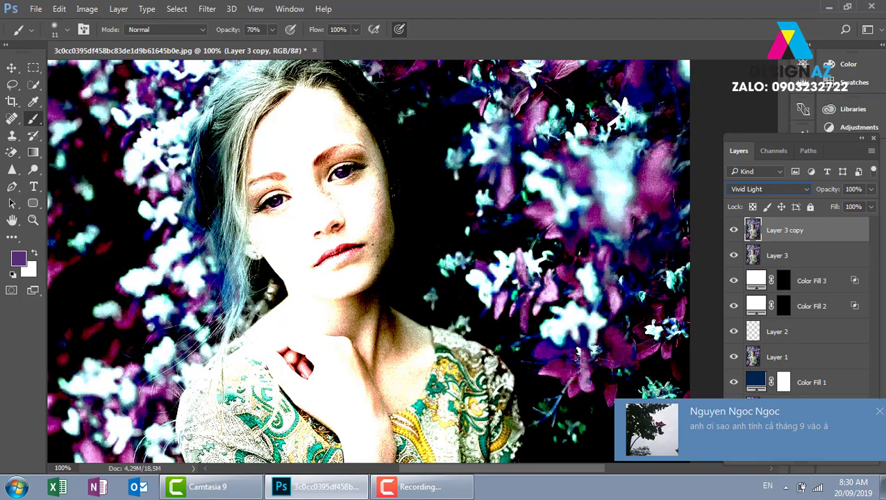
Dismiss the chat notification and return focus to Photoshop
{"action": "left_click", "coordinate": [878, 412]}
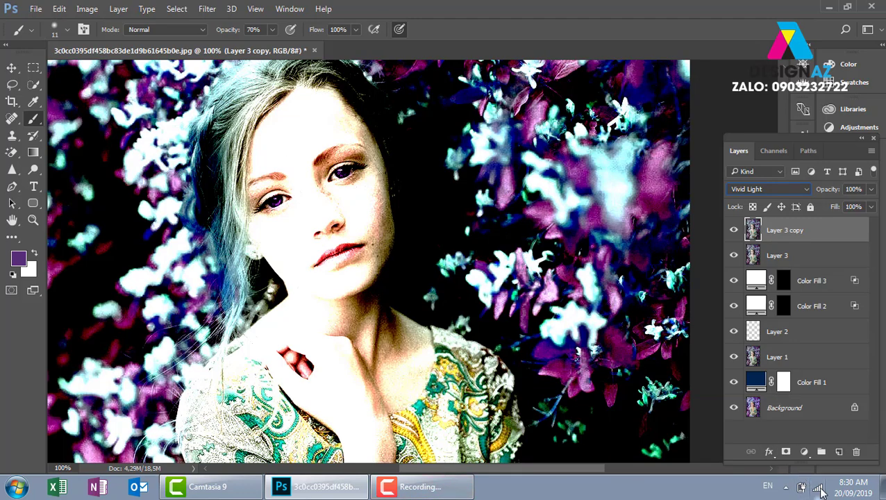
{"action": "left_click", "coordinate": [416, 487]}
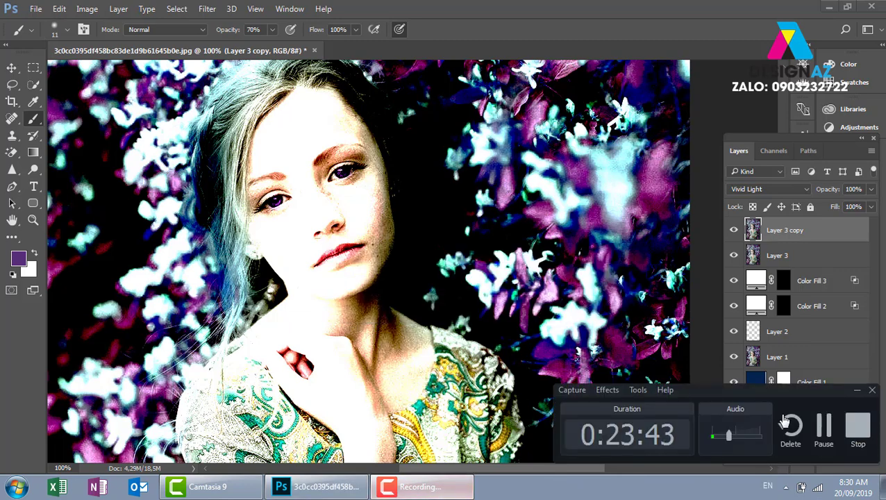
{"action": "left_click", "coordinate": [823, 427]}
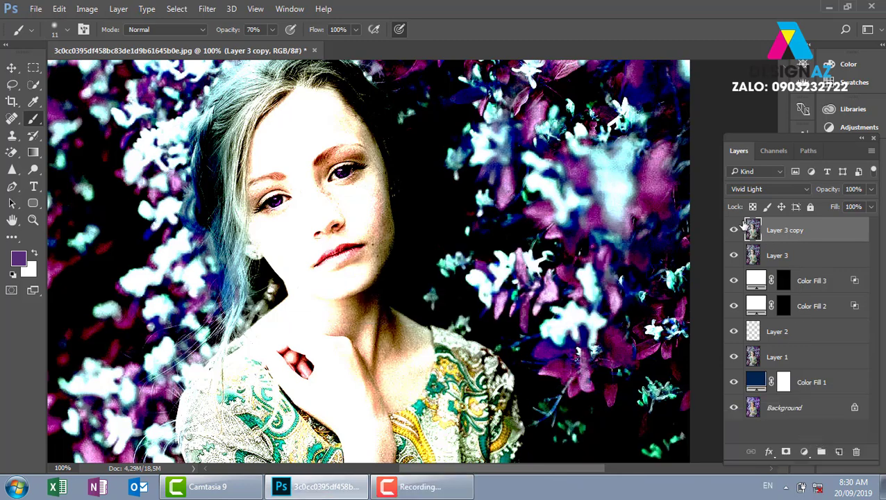
Apply a High Pass filter with a 1.4-pixel radius to Layer 3 copy
{"action": "left_click", "coordinate": [207, 10]}
{"action": "mouse_move", "coordinate": [216, 263]}
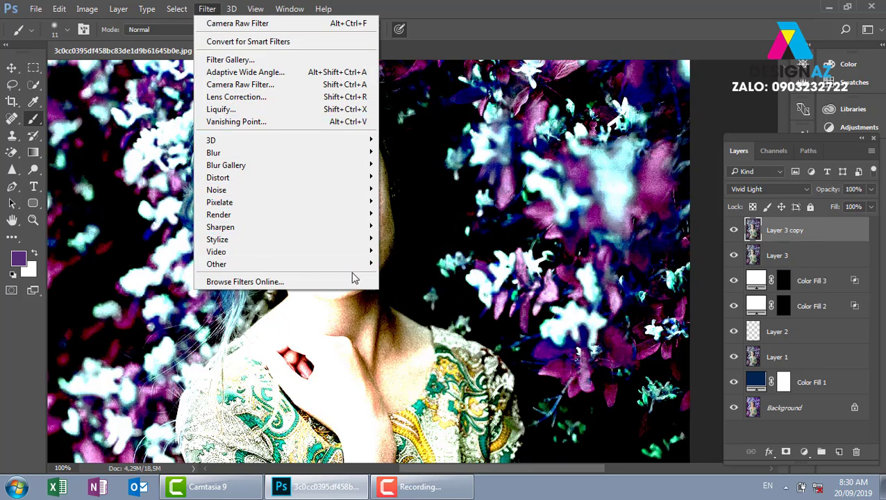
{"action": "left_click", "coordinate": [431, 277]}
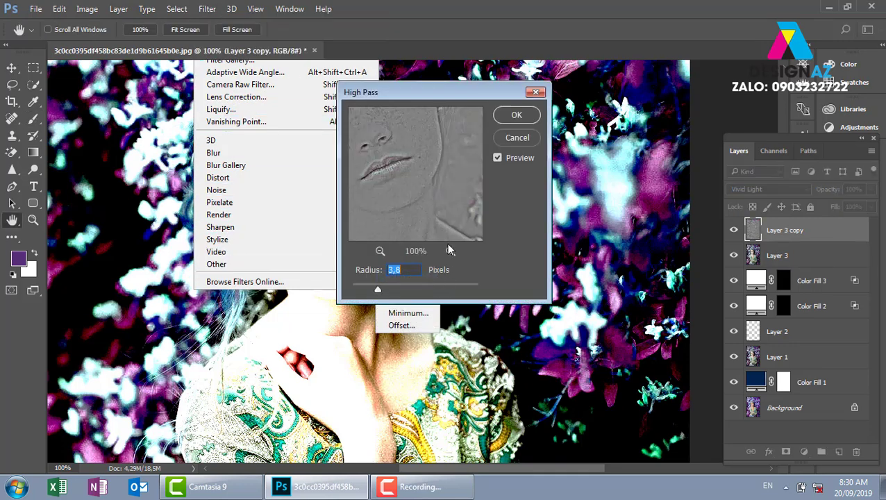
{"action": "left_click_drag", "start_coordinate": [425, 93], "coordinate": [556, 92]}
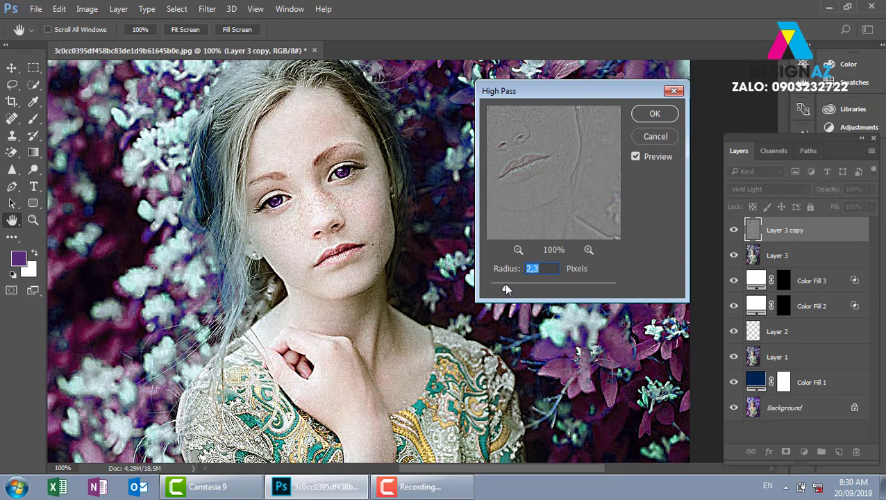
{"action": "left_click_drag", "start_coordinate": [504, 285], "coordinate": [499, 288]}
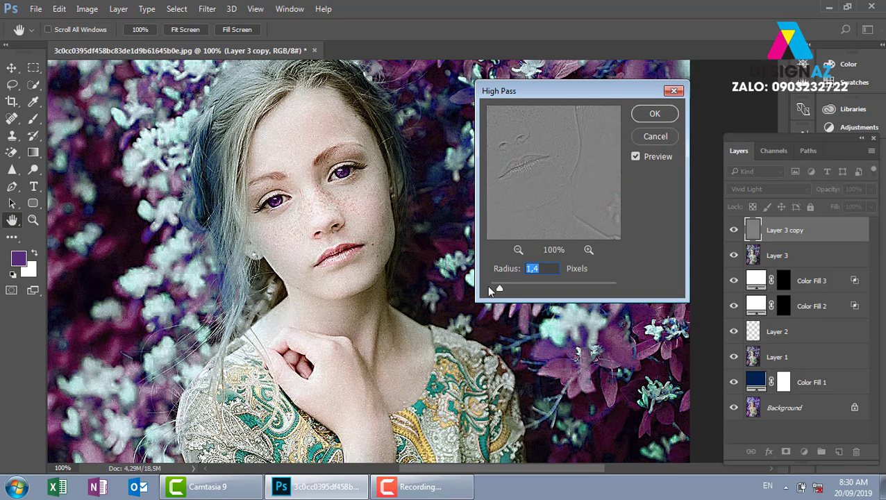
{"action": "left_click", "coordinate": [654, 116]}
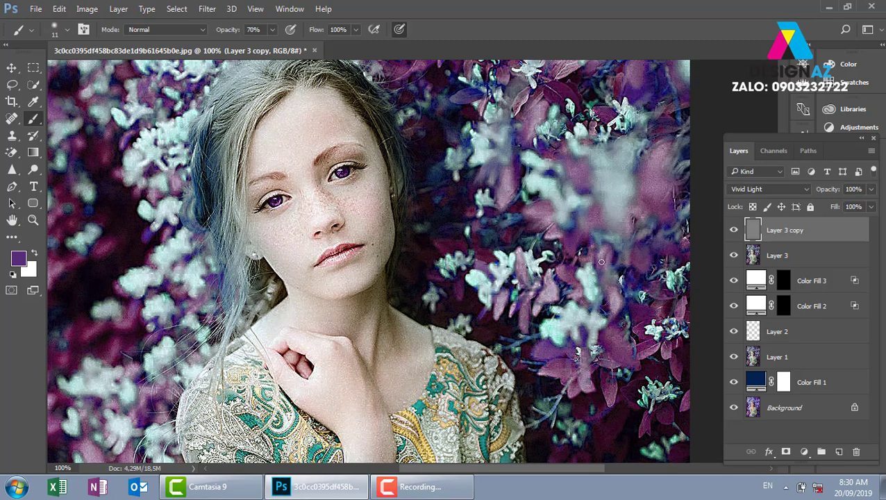
Save the girl photo to the Desktop as layered PSD 'pts chinh mau 2.psd' with maximized compatibility
{"action": "key", "text": "ctrl+minus"}
{"action": "key", "text": "ctrl+minus"}
{"action": "key", "text": "ctrl+minus"}
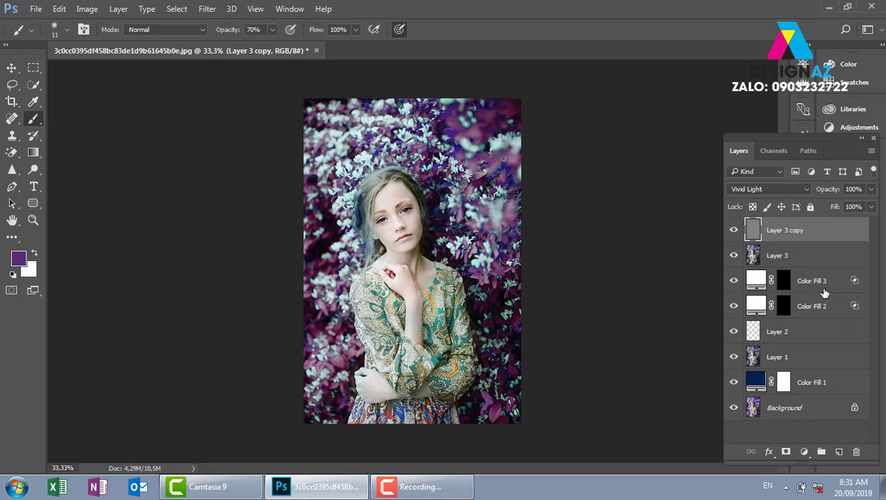
{"action": "key", "text": "ctrl+shift+s"}
{"action": "left_click_drag", "start_coordinate": [99, 147], "coordinate": [99, 119]}
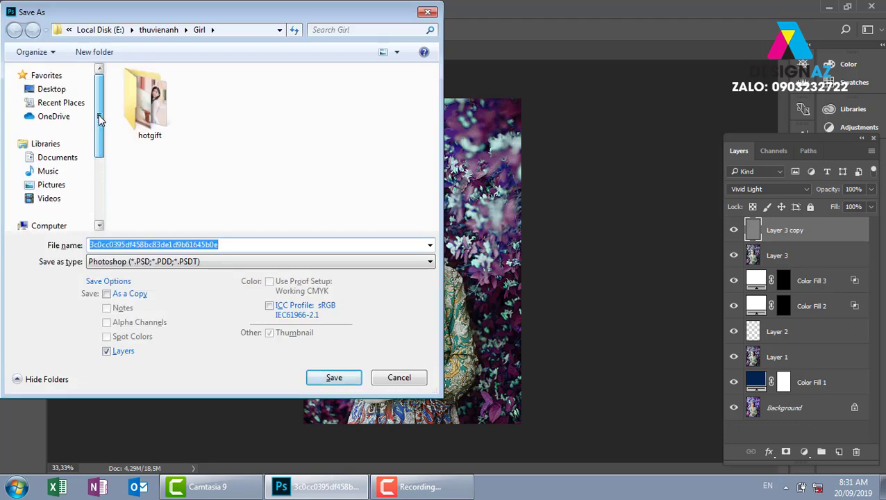
{"action": "left_click", "coordinate": [54, 94]}
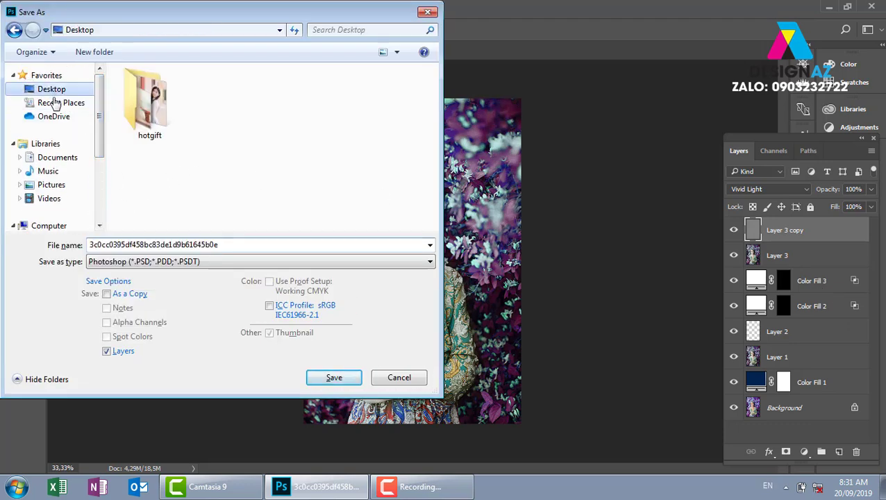
{"action": "double_click", "coordinate": [236, 245]}
{"action": "type", "text": "p"}
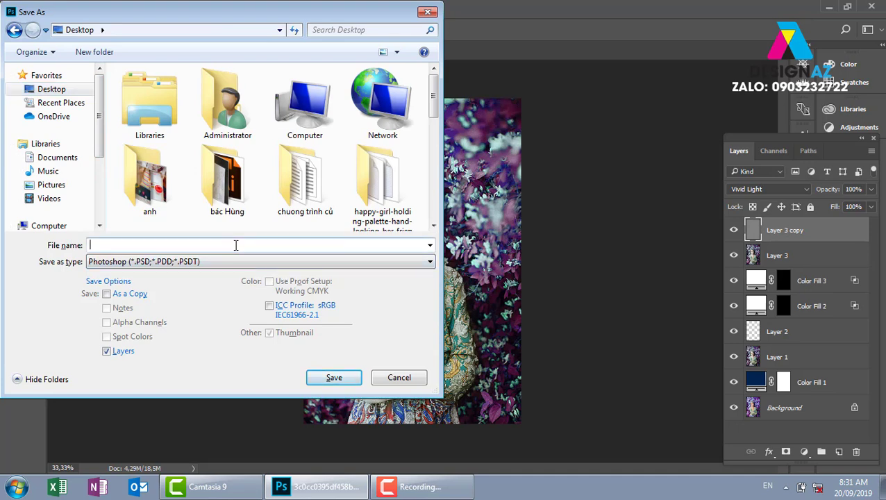
{"action": "type", "text": "ts ch"}
{"action": "type", "text": "inh mau 2"}
{"action": "left_click", "coordinate": [345, 384]}
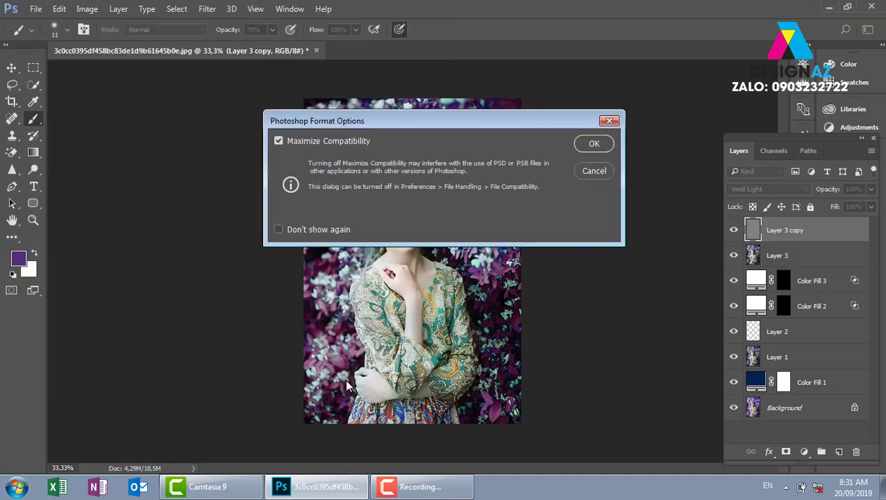
{"action": "left_click", "coordinate": [603, 143]}
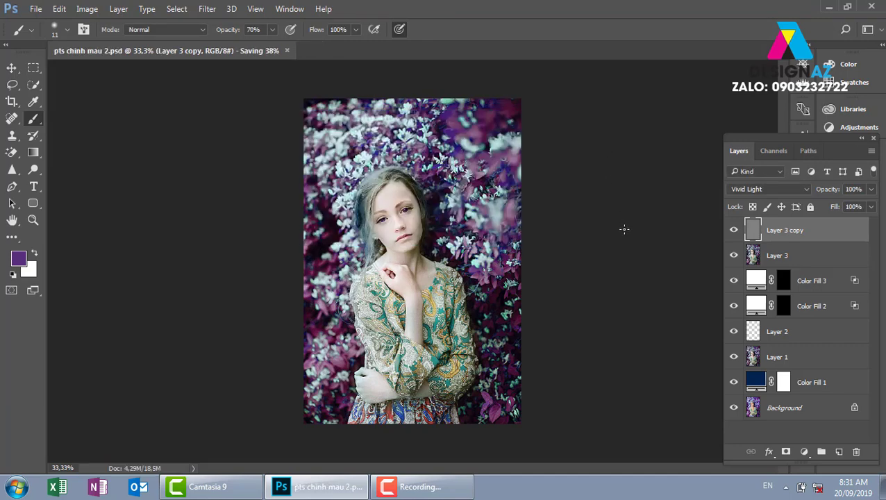
{"action": "key", "text": "ctrl+plus"}
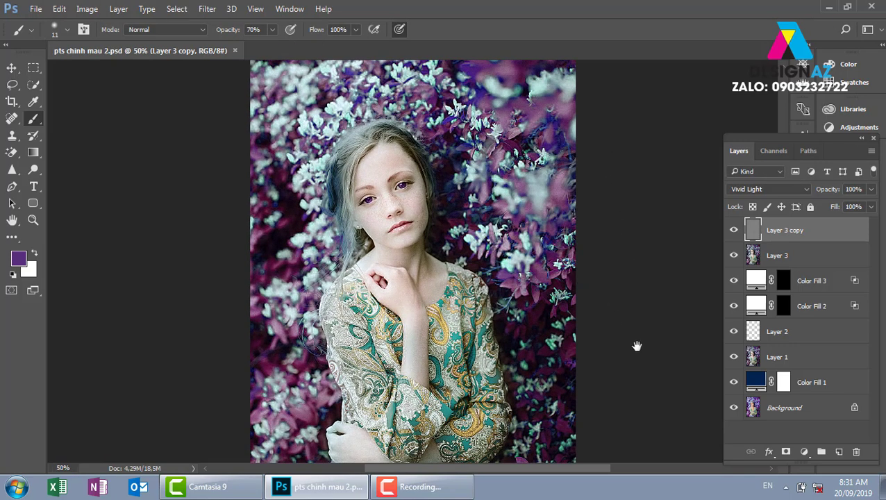
Pan the canvas slightly, then close the pts chinh mau 2.psd document
{"action": "left_click_drag", "start_coordinate": [637, 345], "coordinate": [616, 336]}
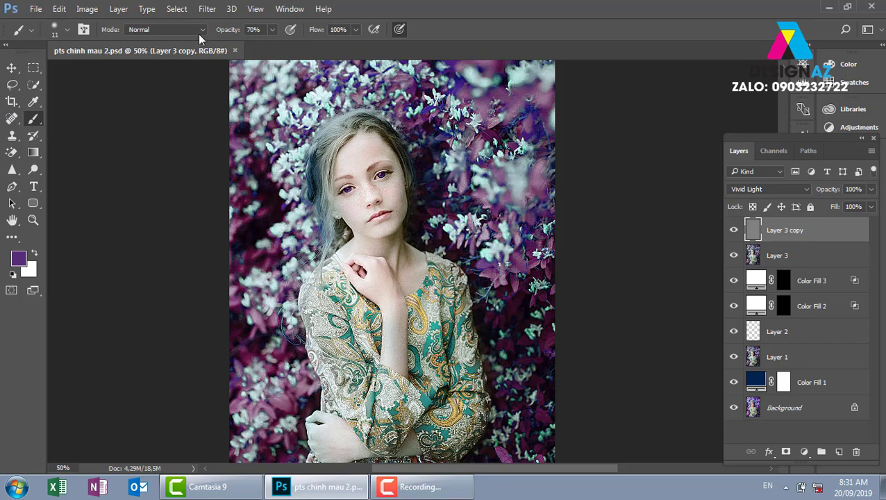
{"action": "left_click", "coordinate": [236, 51]}
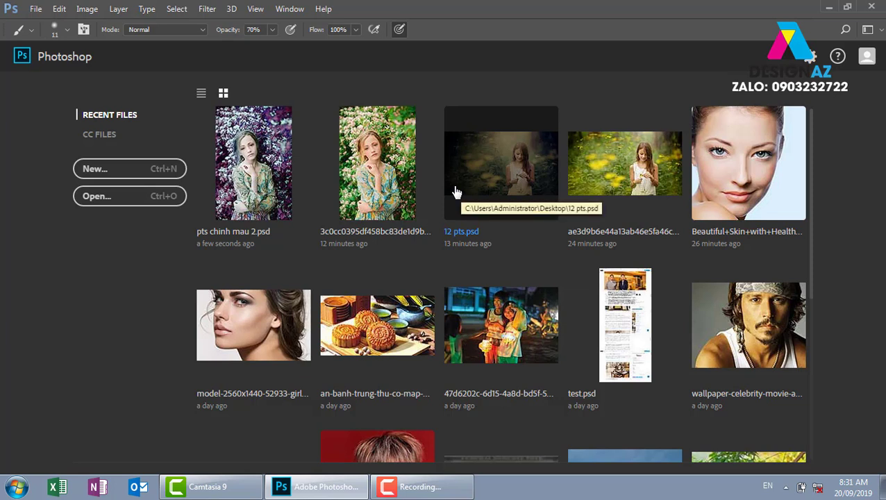
In the Open dialog, browse through Computer and Local Disk (E:) into the thuvienanh folder
{"action": "left_click", "coordinate": [177, 197]}
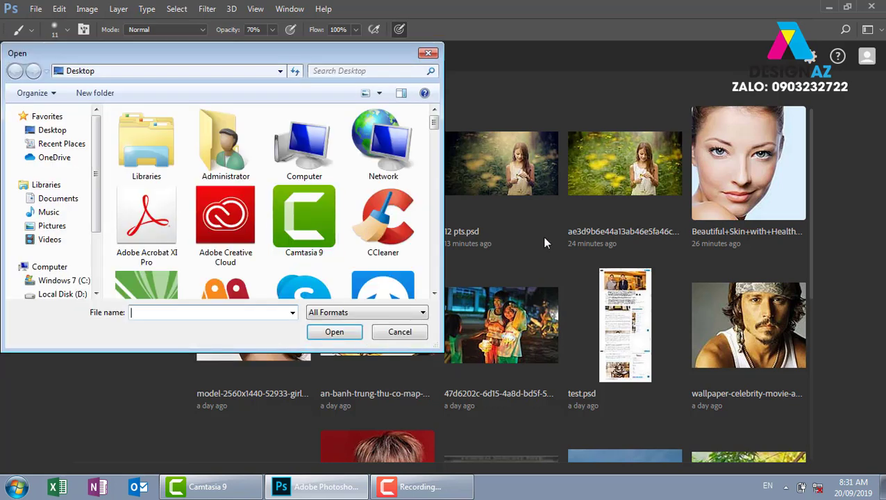
{"action": "scroll", "coordinate": [438, 130], "scroll_direction": "down", "scroll_amount": 2}
{"action": "scroll", "coordinate": [437, 130], "scroll_direction": "up", "scroll_amount": 2}
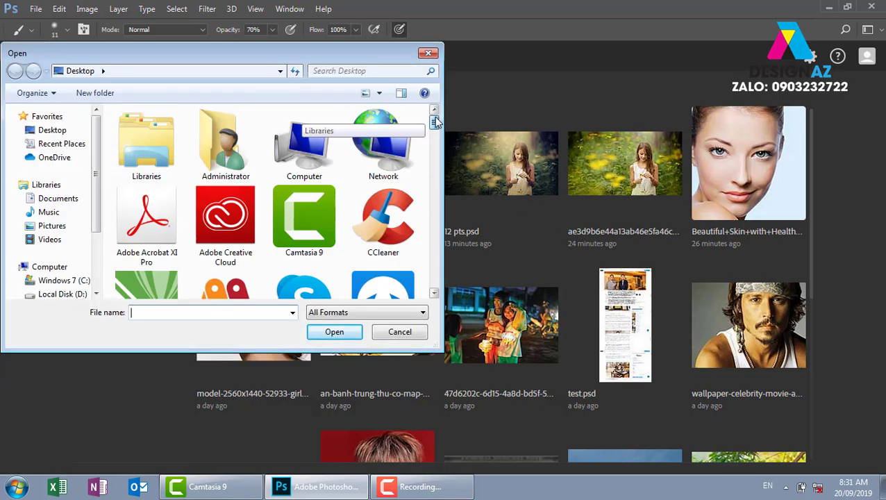
{"action": "double_click", "coordinate": [318, 147]}
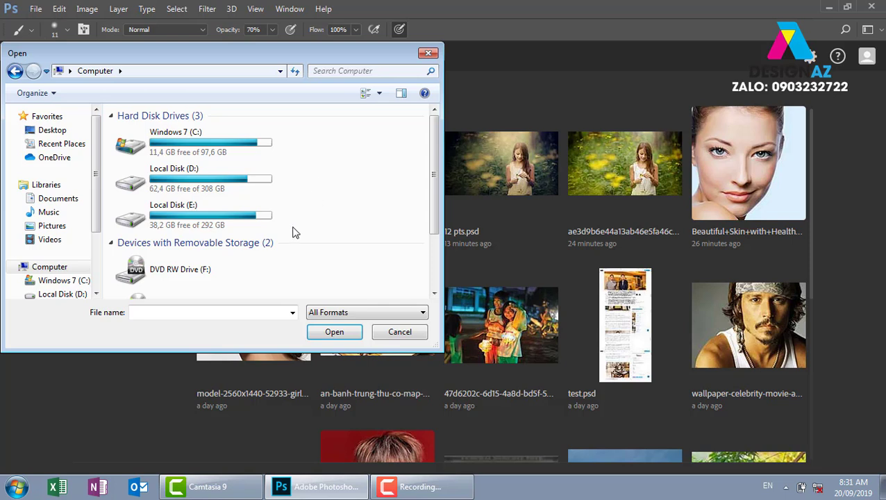
{"action": "double_click", "coordinate": [221, 218]}
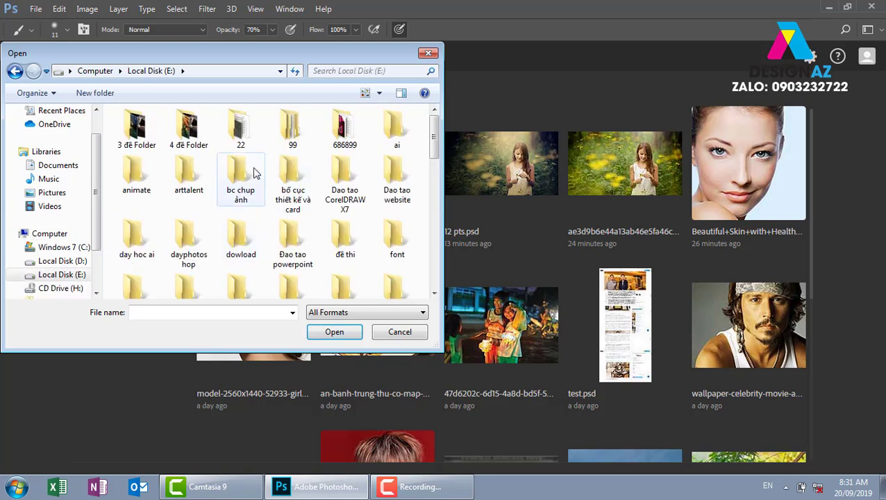
{"action": "scroll", "coordinate": [249, 175], "scroll_direction": "down", "scroll_amount": 5}
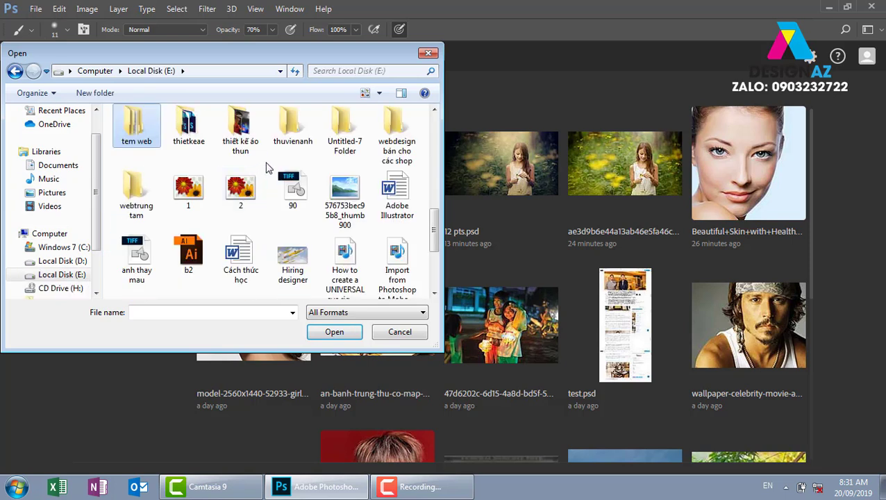
{"action": "double_click", "coordinate": [290, 133]}
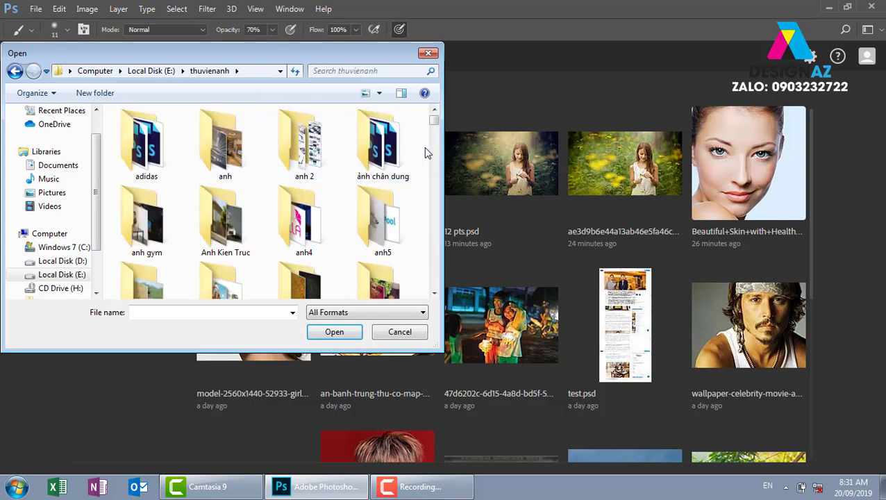
Open J50A7170.jpg from the anhcuoi folder
{"action": "scroll", "coordinate": [435, 123], "scroll_direction": "down", "scroll_amount": 1}
{"action": "scroll", "coordinate": [433, 118], "scroll_direction": "up", "scroll_amount": 1}
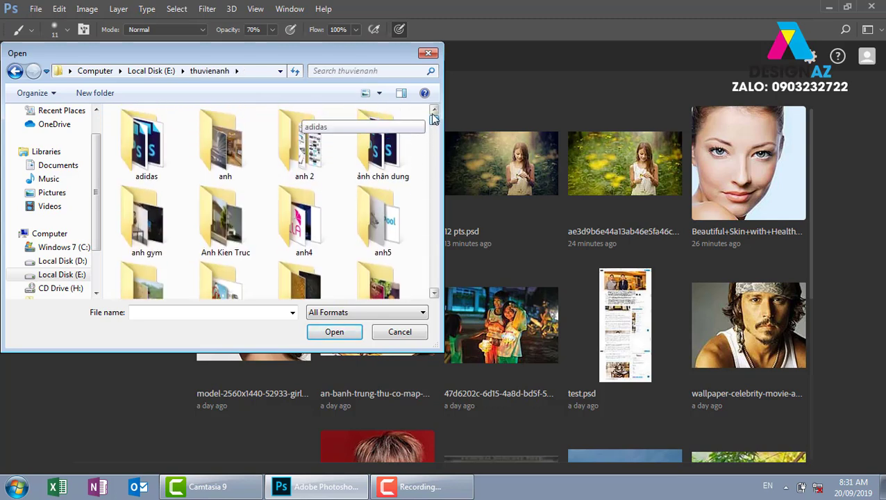
{"action": "scroll", "coordinate": [148, 280], "scroll_direction": "down", "scroll_amount": 1}
{"action": "double_click", "coordinate": [147, 240]}
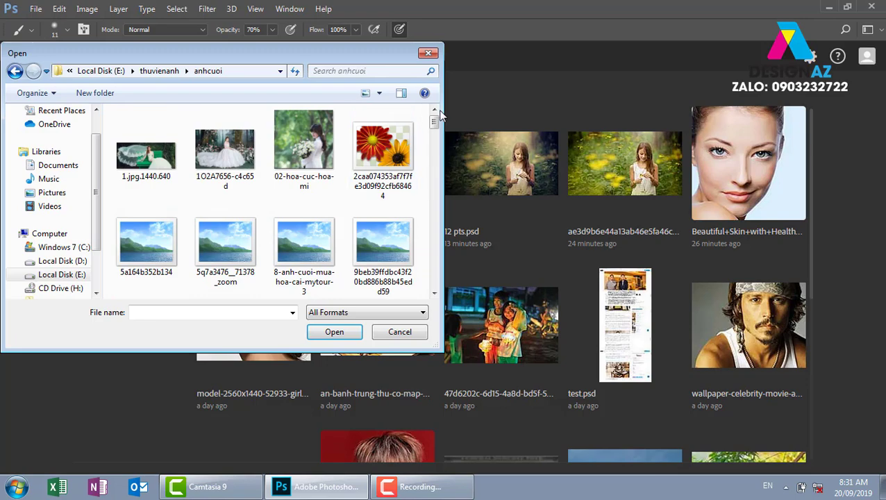
{"action": "mouse_move", "coordinate": [434, 123]}
{"action": "left_mouse_down"}
{"action": "mouse_move", "coordinate": [439, 285]}
{"action": "mouse_move", "coordinate": [433, 236]}
{"action": "left_mouse_up"}
{"action": "left_click", "coordinate": [380, 221]}
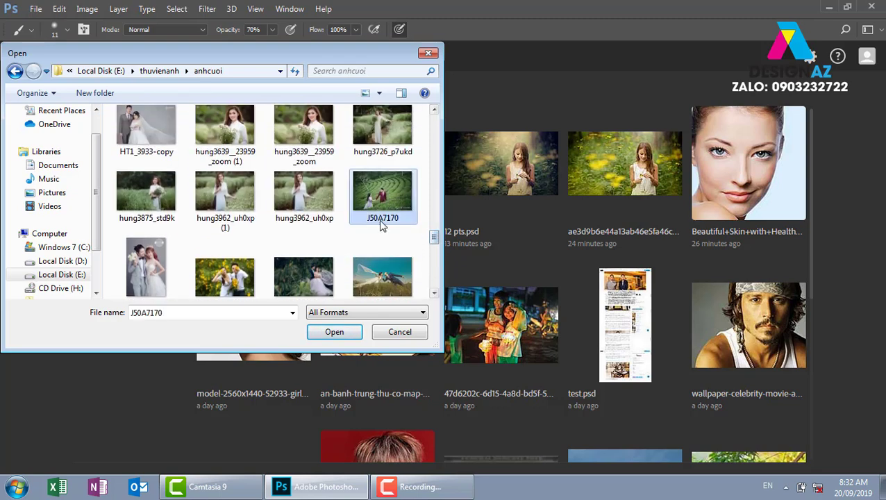
{"action": "left_click", "coordinate": [347, 331]}
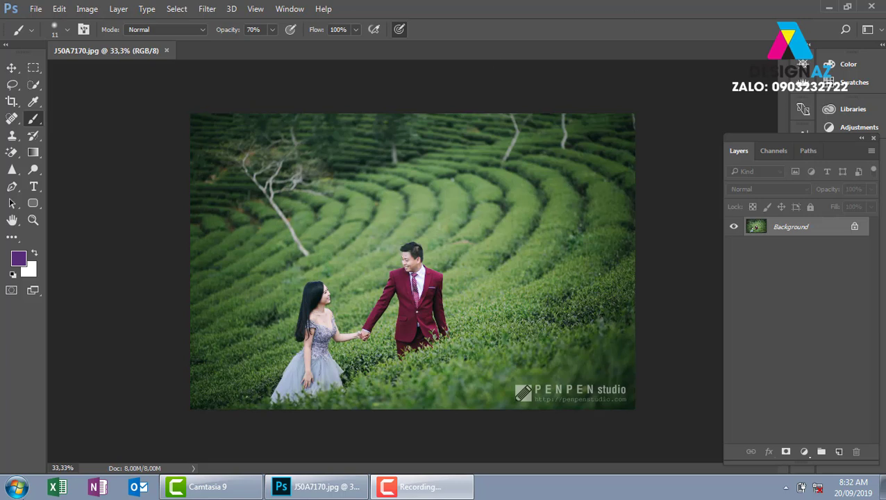
{"action": "left_click", "coordinate": [89, 9]}
{"action": "mouse_move", "coordinate": [106, 42]}
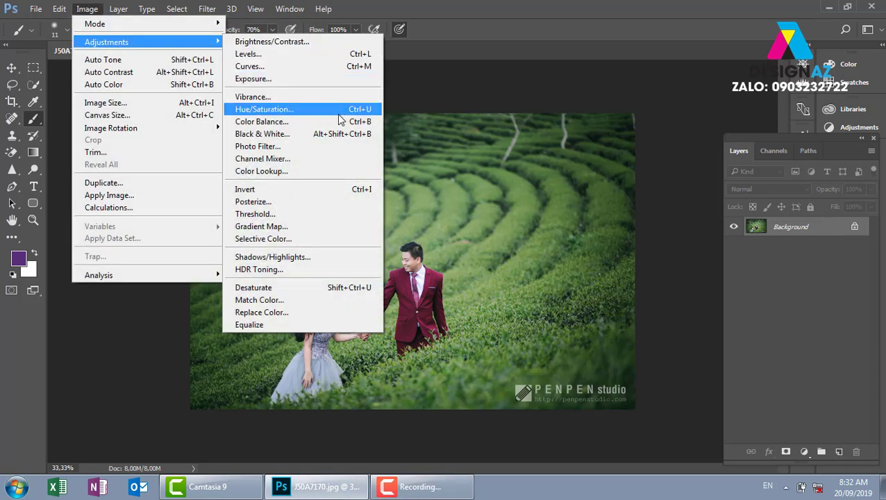
{"action": "left_click", "coordinate": [339, 112]}
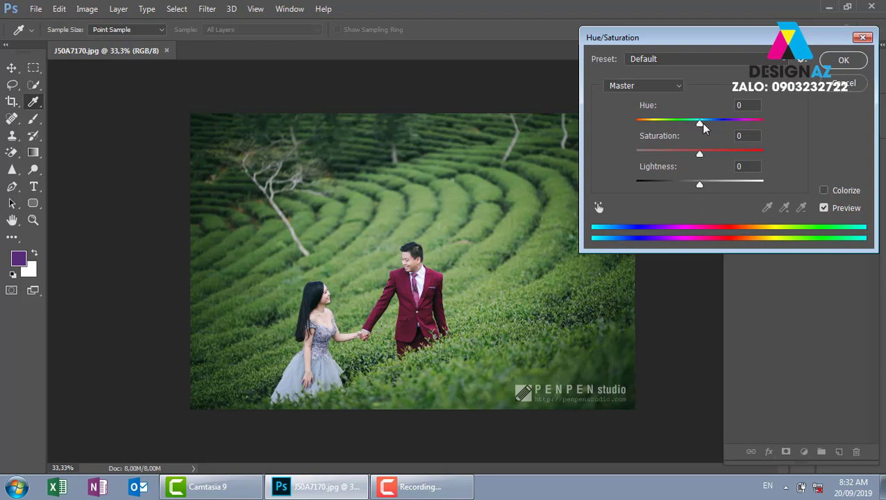
{"action": "left_click_drag", "start_coordinate": [701, 126], "coordinate": [775, 128]}
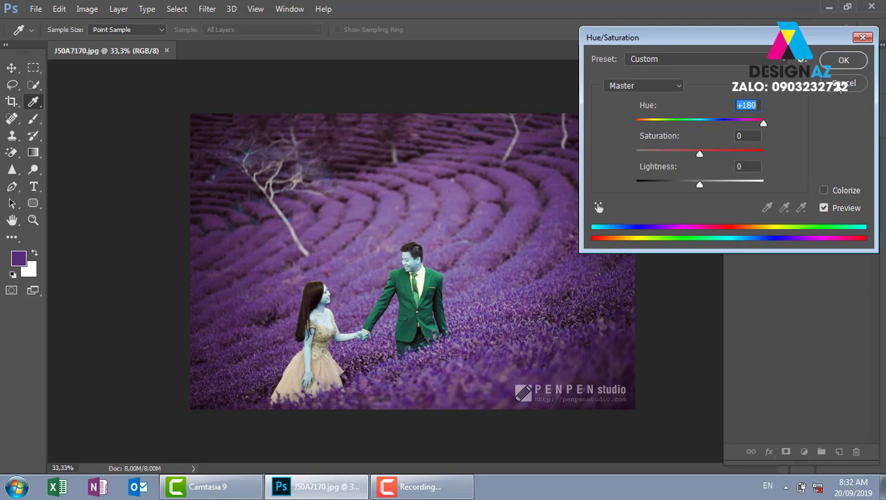
{"action": "left_click", "coordinate": [840, 84]}
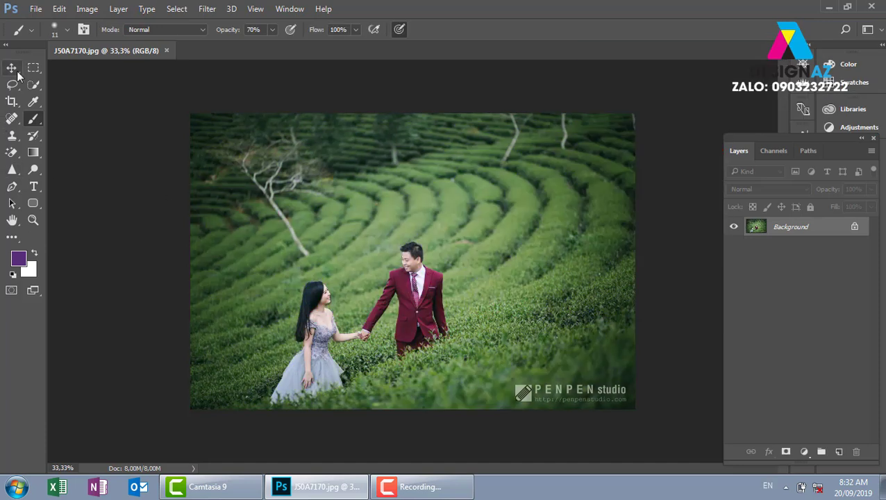
{"action": "left_click", "coordinate": [12, 67]}
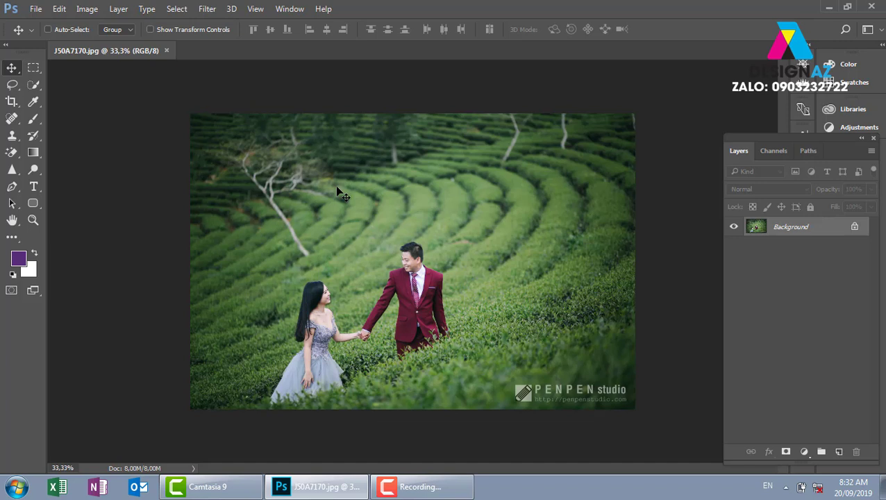
Open Hue/Saturation and target the Yellows range by sampling the tea field in the photo
{"action": "key", "text": "ctrl+u"}
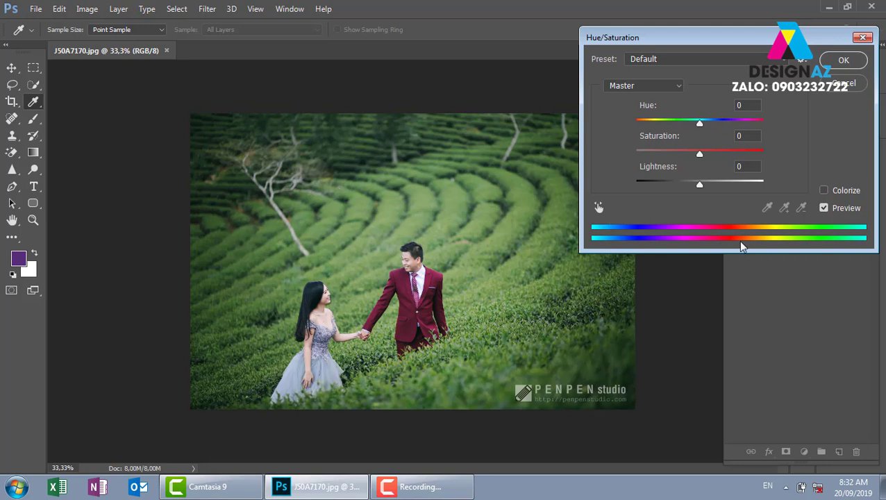
{"action": "left_click", "coordinate": [598, 206]}
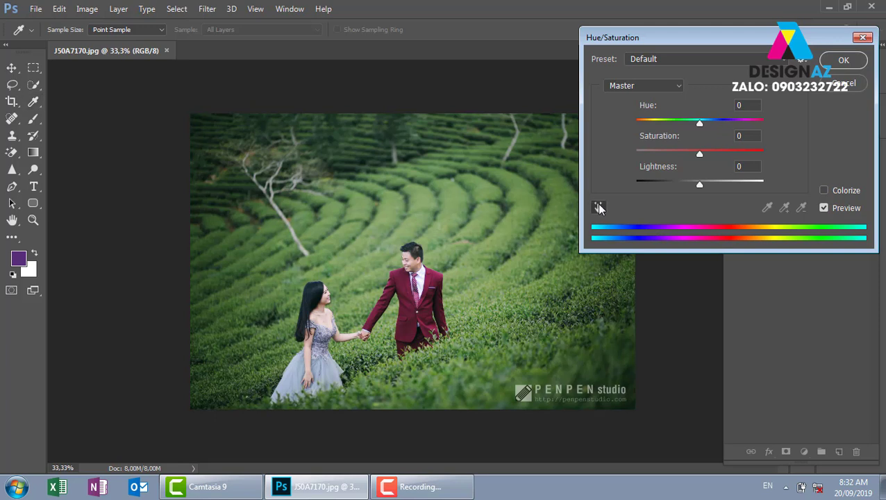
{"action": "left_click", "coordinate": [512, 235]}
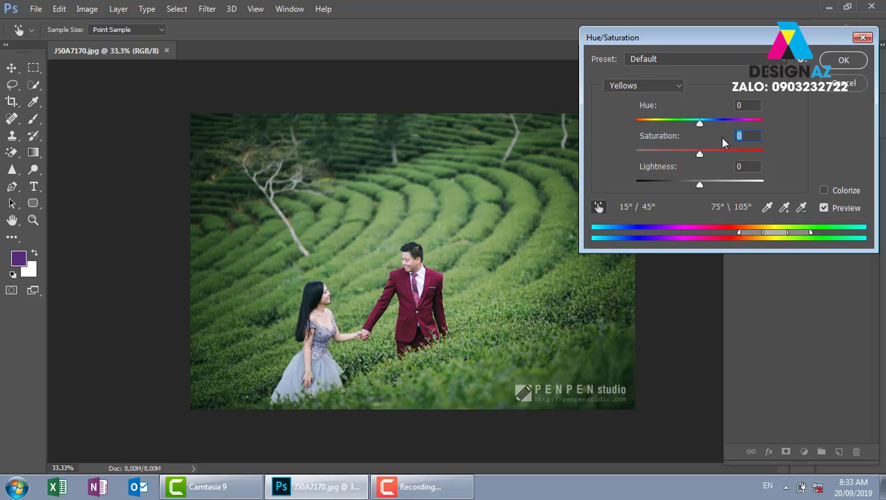
Set the Yellows hue to +180 and add the tea field's green to the sampled range
{"action": "mouse_move", "coordinate": [700, 123]}
{"action": "left_mouse_down"}
{"action": "mouse_move", "coordinate": [793, 121]}
{"action": "mouse_move", "coordinate": [556, 130]}
{"action": "mouse_move", "coordinate": [818, 128]}
{"action": "left_mouse_up"}
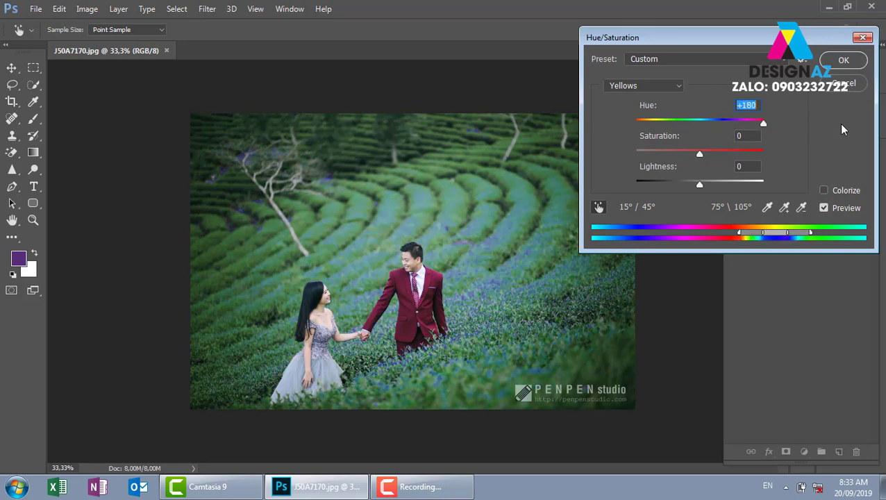
{"action": "left_click_drag", "start_coordinate": [763, 123], "coordinate": [784, 124]}
{"action": "left_click", "coordinate": [785, 209]}
{"action": "left_click", "coordinate": [468, 212]}
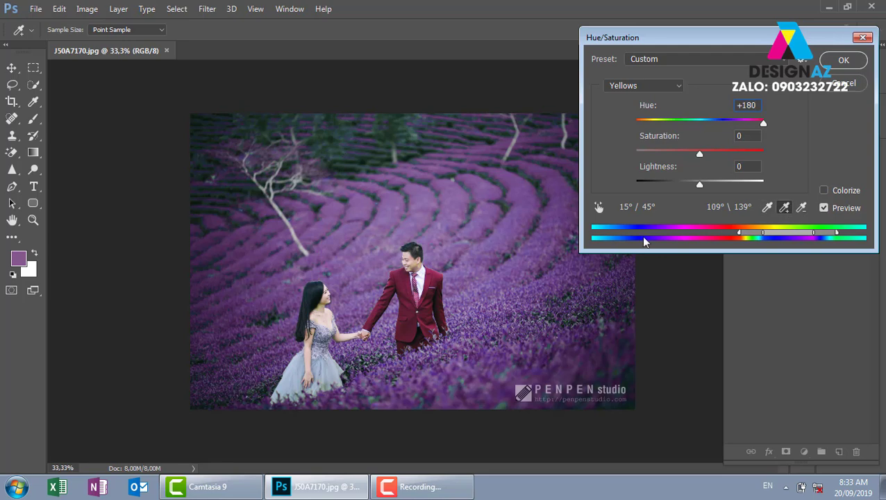
Zoom toward the couple and add the remaining greenish areas to the recoloured range
{"action": "key", "text": "ctrl+plus"}
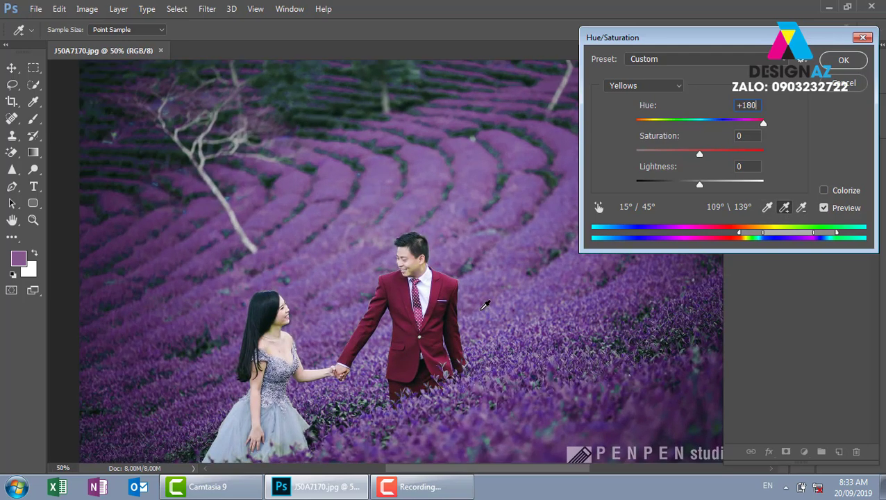
{"action": "key", "text": "ctrl+plus"}
{"action": "key", "text": "ctrl+plus"}
{"action": "mouse_move", "coordinate": [135, 263]}
{"action": "left_mouse_down"}
{"action": "mouse_move", "coordinate": [415, 277]}
{"action": "mouse_move", "coordinate": [440, 295]}
{"action": "left_mouse_up"}
{"action": "left_click", "coordinate": [439, 303]}
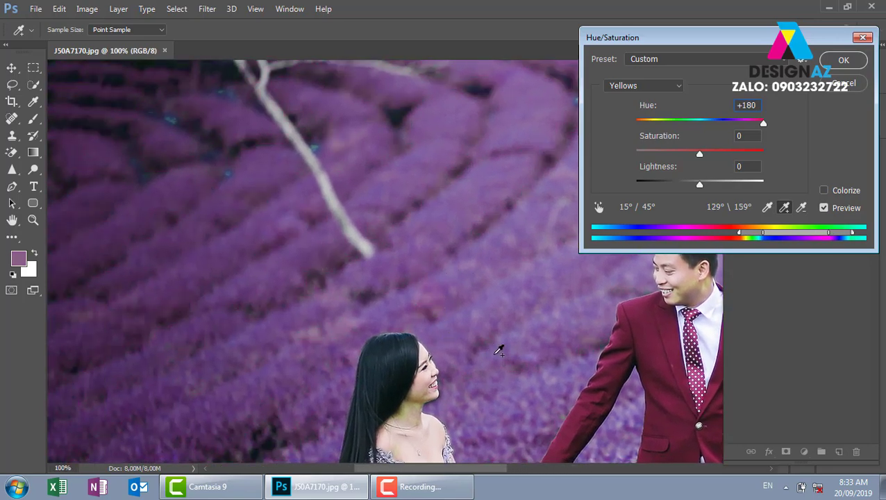
{"action": "key", "text": "ctrl+minus"}
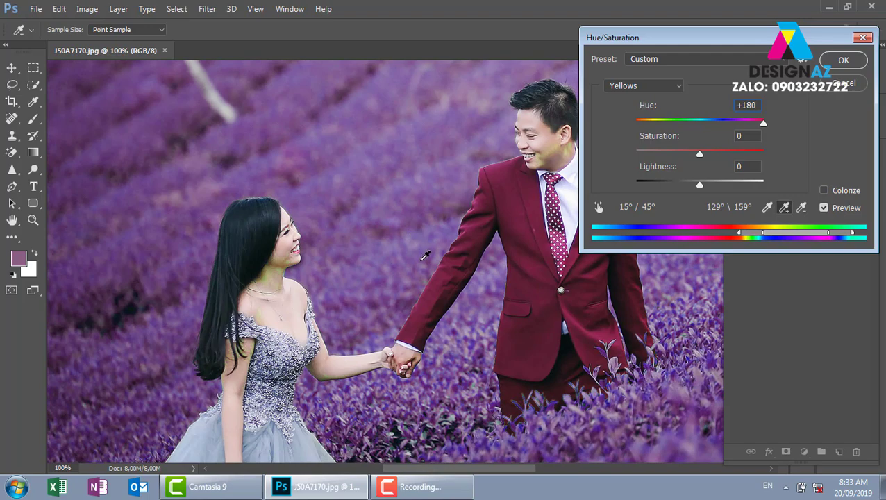
{"action": "key", "text": "ctrl+minus"}
{"action": "key", "text": "ctrl+minus"}
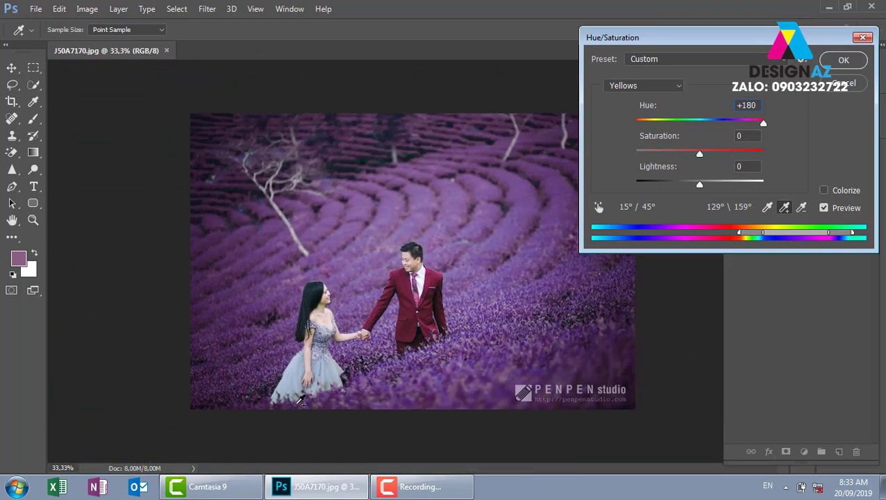
Compare the purple result with the original via Preview, then apply the +180 hue shift
{"action": "left_click", "coordinate": [824, 211]}
{"action": "left_click", "coordinate": [824, 209]}
{"action": "scroll", "coordinate": [452, 254], "scroll_direction": "up", "scroll_amount": 3}
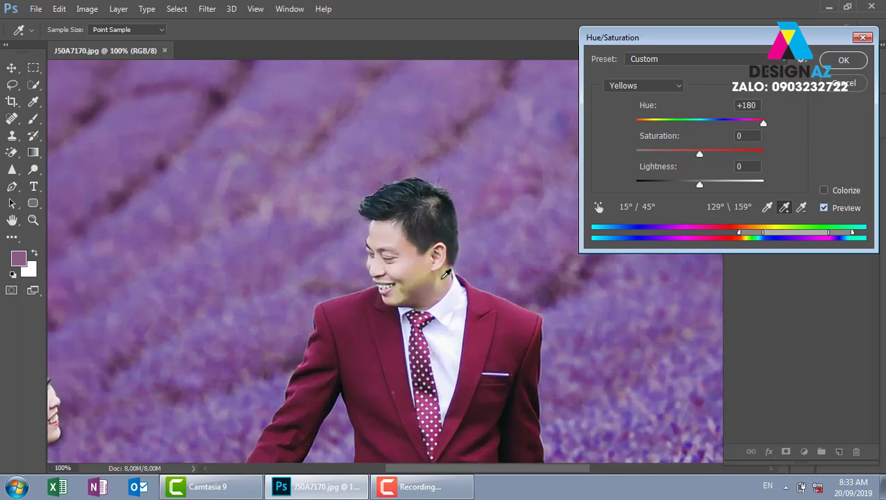
{"action": "scroll", "coordinate": [446, 275], "scroll_direction": "up", "scroll_amount": 3}
{"action": "left_click", "coordinate": [824, 208]}
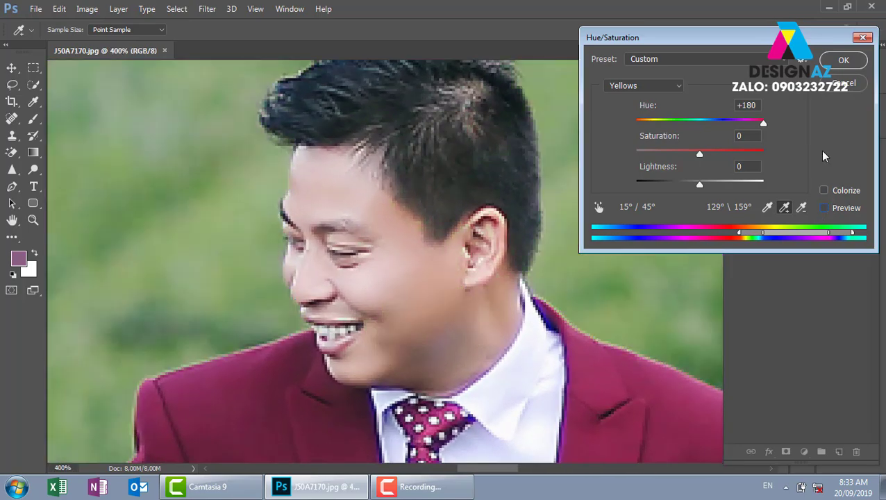
{"action": "left_click", "coordinate": [824, 207]}
{"action": "left_click", "coordinate": [844, 60]}
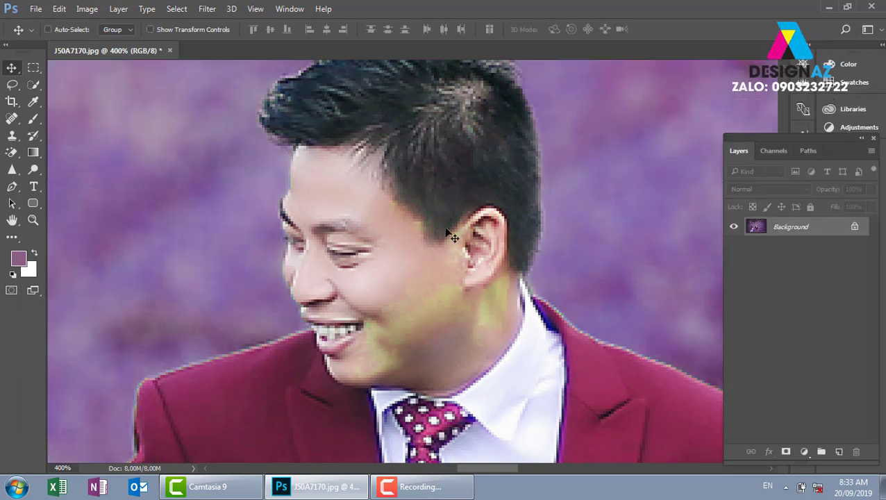
{"action": "key", "text": "y"}
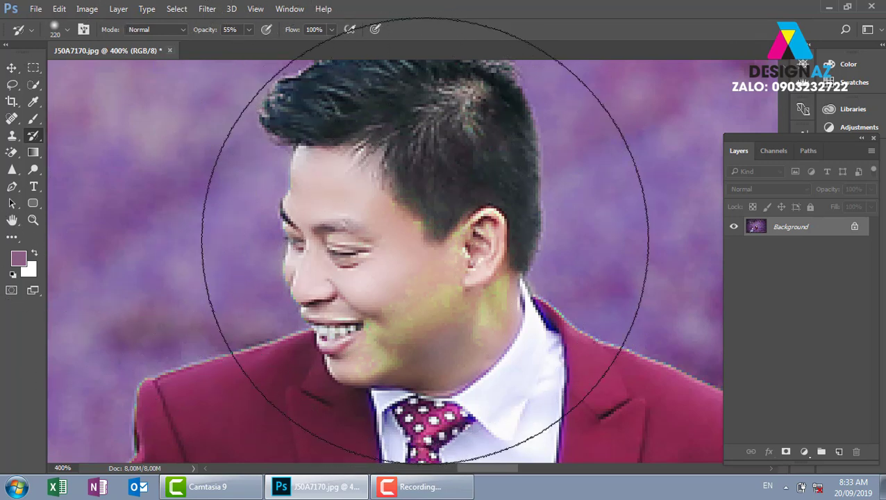
{"action": "left_click", "coordinate": [68, 31]}
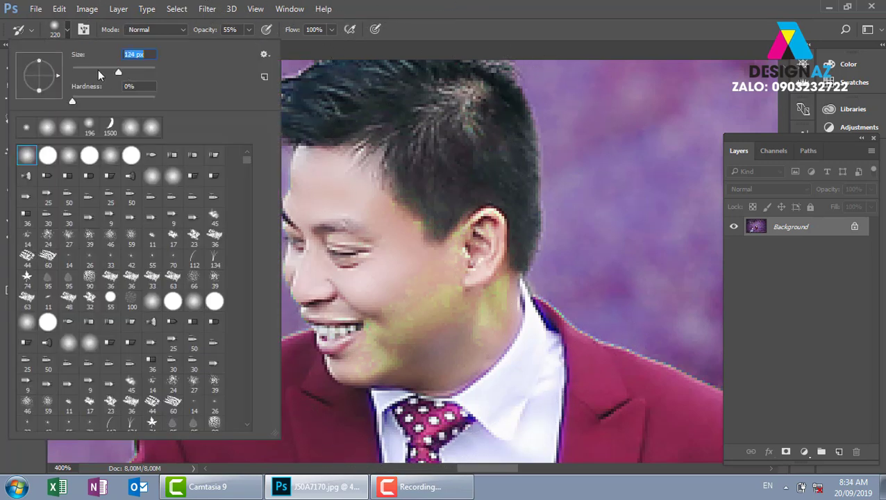
Paint the man's chin and woman's neck back to skin tone with a 25 px, 100% History Brush
{"action": "type", "text": "25"}
{"action": "key", "text": "Return"}
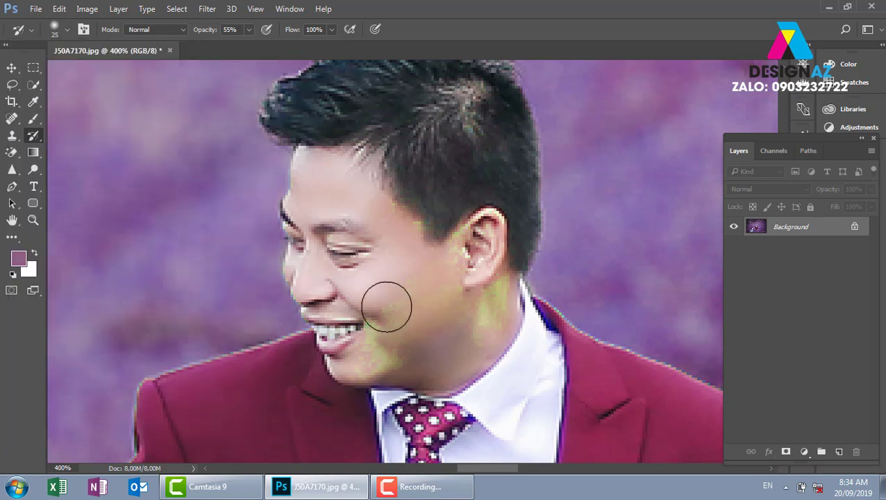
{"action": "left_click_drag", "start_coordinate": [386, 307], "coordinate": [485, 321]}
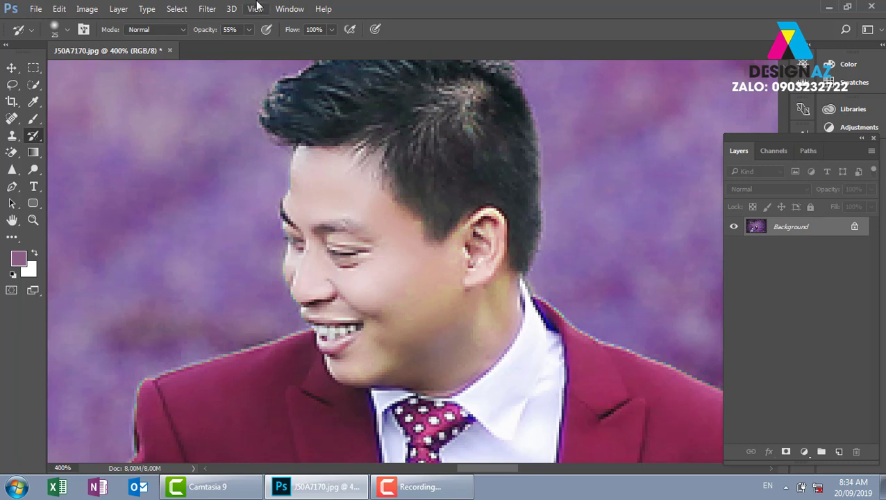
{"action": "left_click", "coordinate": [248, 30]}
{"action": "left_click_drag", "start_coordinate": [249, 48], "coordinate": [292, 48]}
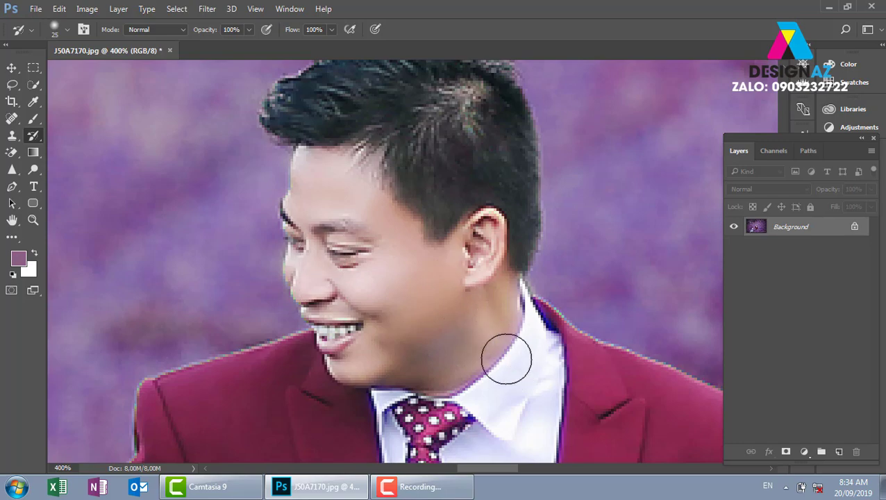
{"action": "mouse_move", "coordinate": [439, 376]}
{"action": "left_mouse_down"}
{"action": "mouse_move", "coordinate": [328, 219]}
{"action": "mouse_move", "coordinate": [520, 221]}
{"action": "mouse_move", "coordinate": [544, 326]}
{"action": "mouse_move", "coordinate": [569, 365]}
{"action": "left_mouse_up"}
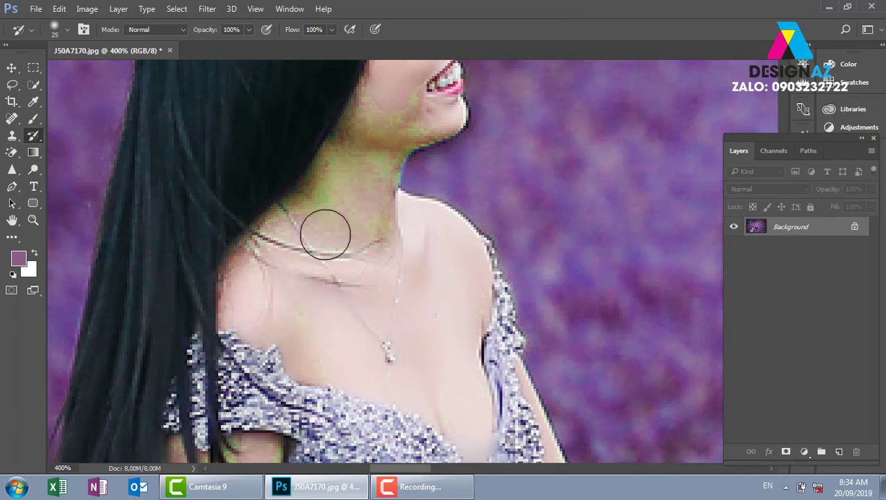
{"action": "mouse_move", "coordinate": [326, 234]}
{"action": "left_mouse_down"}
{"action": "mouse_move", "coordinate": [356, 144]}
{"action": "mouse_move", "coordinate": [253, 248]}
{"action": "mouse_move", "coordinate": [382, 237]}
{"action": "mouse_move", "coordinate": [374, 194]}
{"action": "mouse_move", "coordinate": [383, 135]}
{"action": "mouse_move", "coordinate": [357, 102]}
{"action": "mouse_move", "coordinate": [427, 95]}
{"action": "mouse_move", "coordinate": [388, 134]}
{"action": "mouse_move", "coordinate": [366, 196]}
{"action": "mouse_move", "coordinate": [382, 139]}
{"action": "left_mouse_up"}
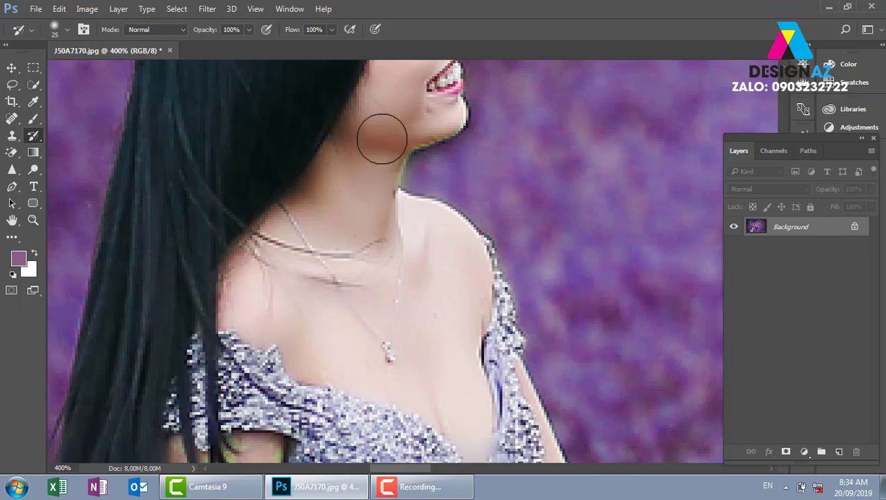
{"action": "left_click_drag", "start_coordinate": [439, 132], "coordinate": [346, 277]}
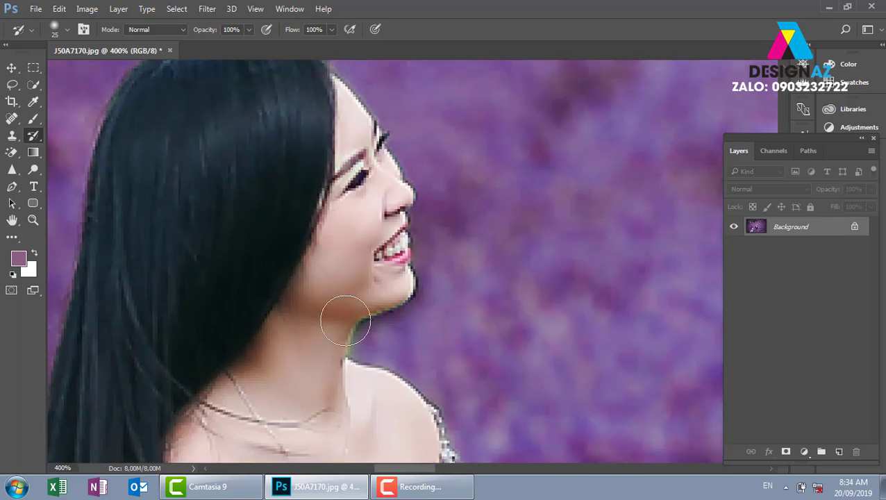
{"action": "key", "text": "ctrl+minus"}
{"action": "key", "text": "ctrl+minus"}
{"action": "key", "text": "ctrl+minus"}
{"action": "key", "text": "ctrl+minus"}
{"action": "key", "text": "ctrl+minus"}
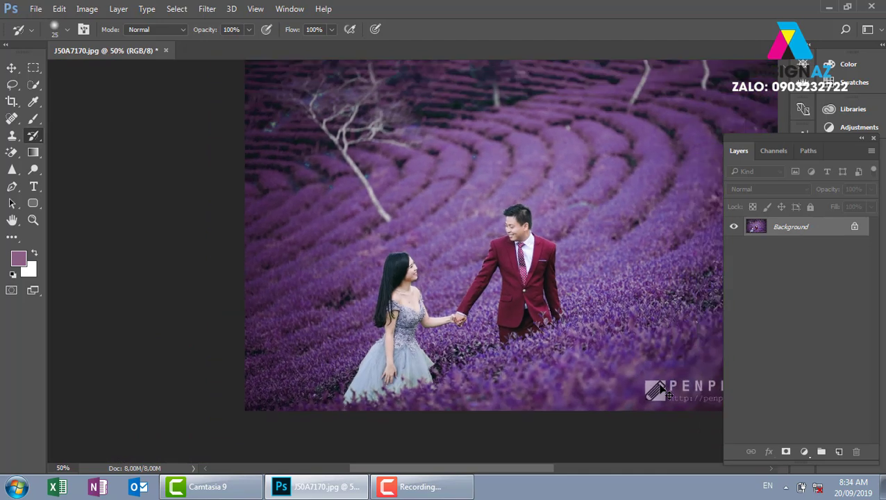
{"action": "key", "text": "ctrl+minus"}
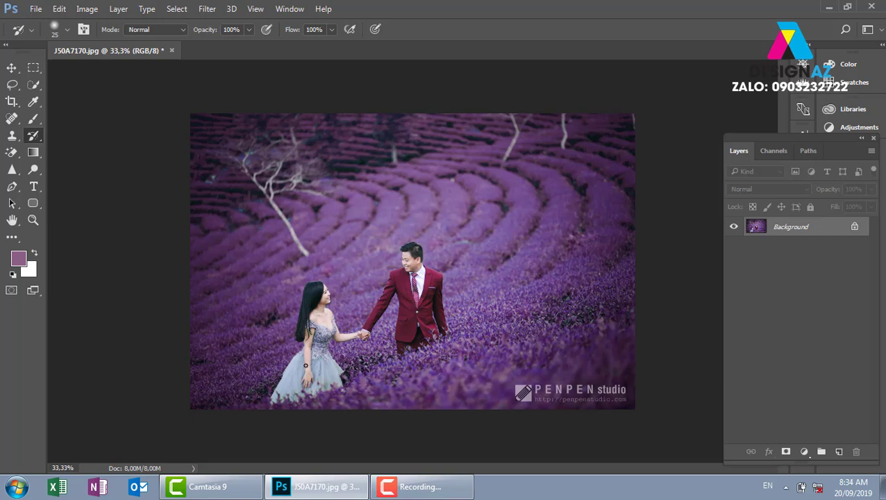
Close J50A7170.jpg, discarding the unsaved changes
{"action": "left_click", "coordinate": [172, 51]}
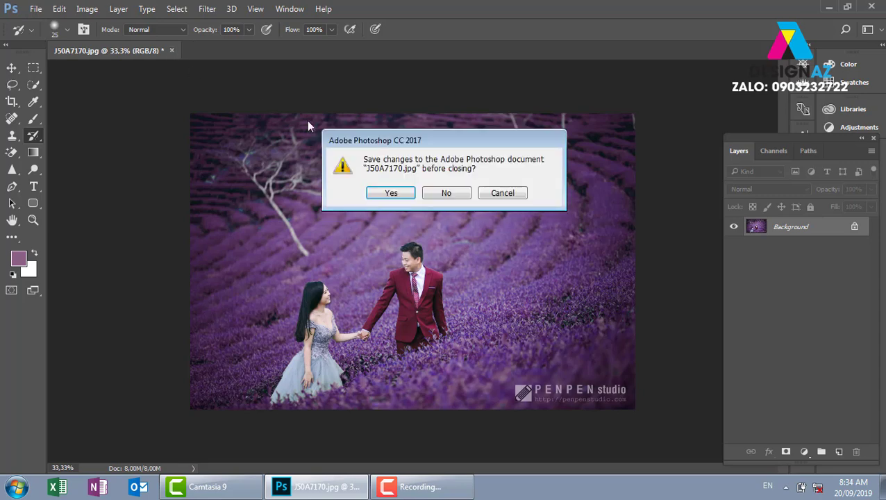
{"action": "left_click", "coordinate": [451, 192]}
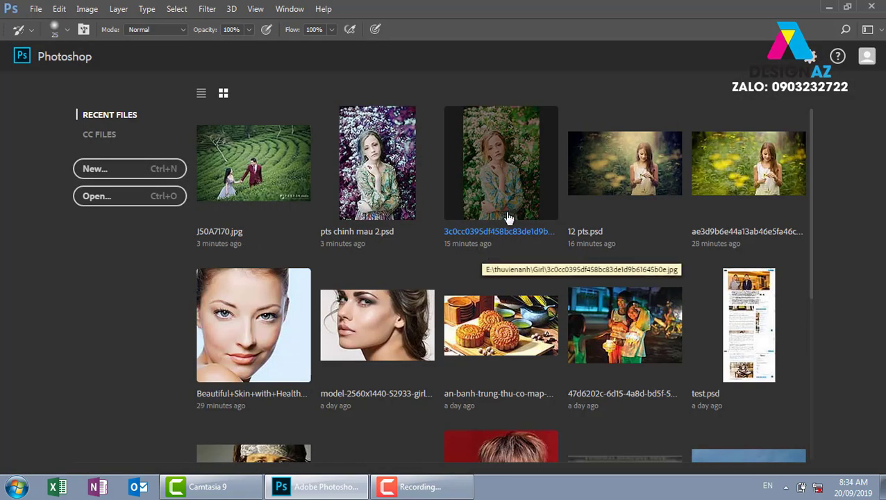
Reopen the girl-among-flowers photo and set Hue/Saturation Greens hue to +43 by sampling the foliage
{"action": "left_click", "coordinate": [504, 163]}
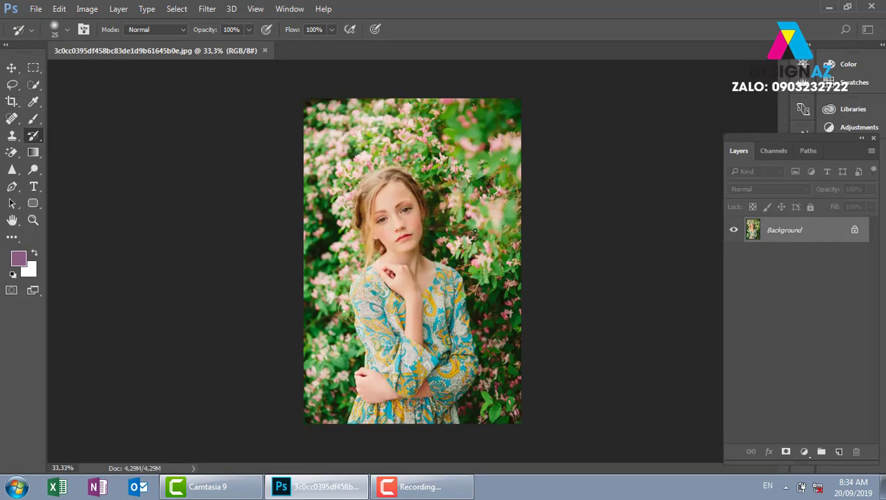
{"action": "key", "text": "ctrl+plus"}
{"action": "key", "text": "ctrl+plus"}
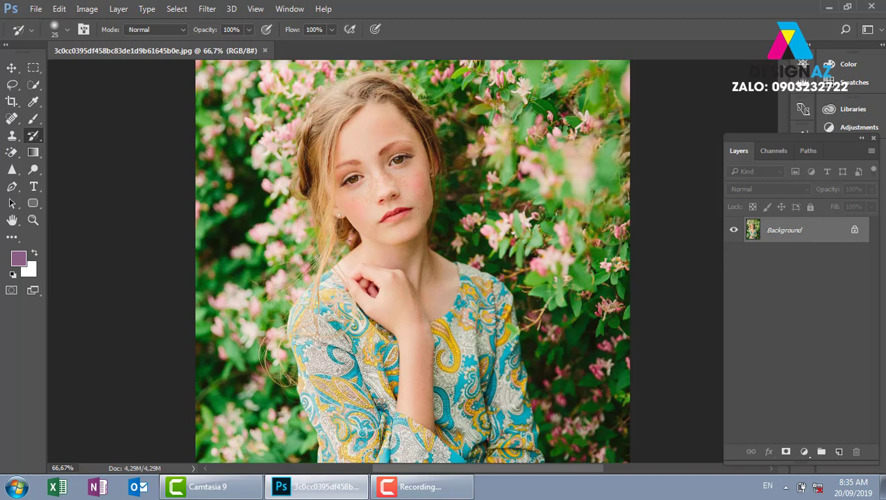
{"action": "key", "text": "ctrl+u"}
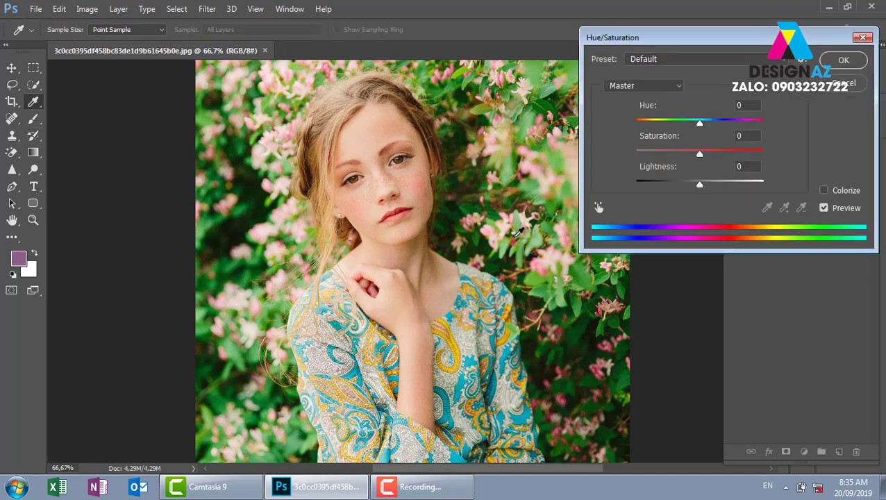
{"action": "left_click", "coordinate": [598, 207]}
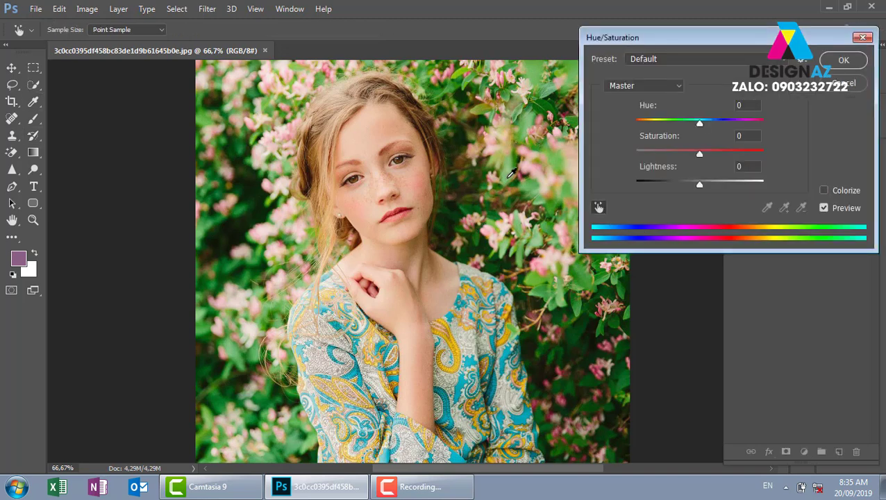
{"action": "left_click", "coordinate": [512, 165]}
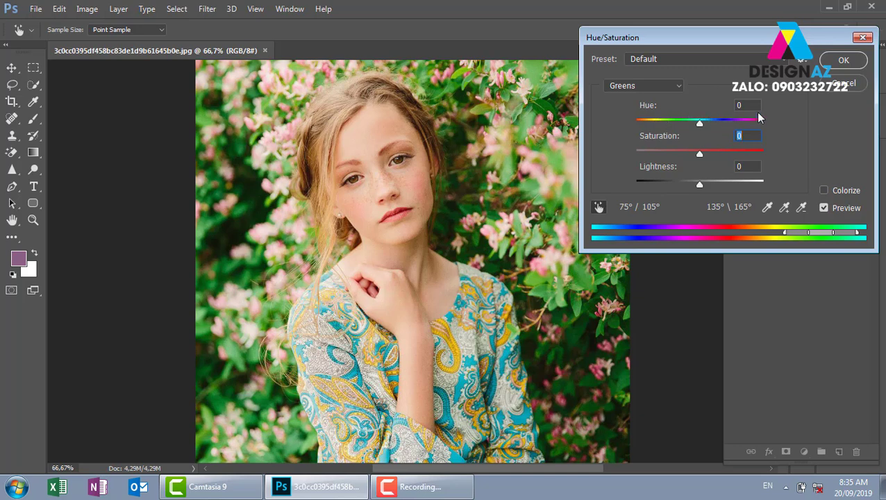
{"action": "left_click_drag", "start_coordinate": [700, 125], "coordinate": [725, 125]}
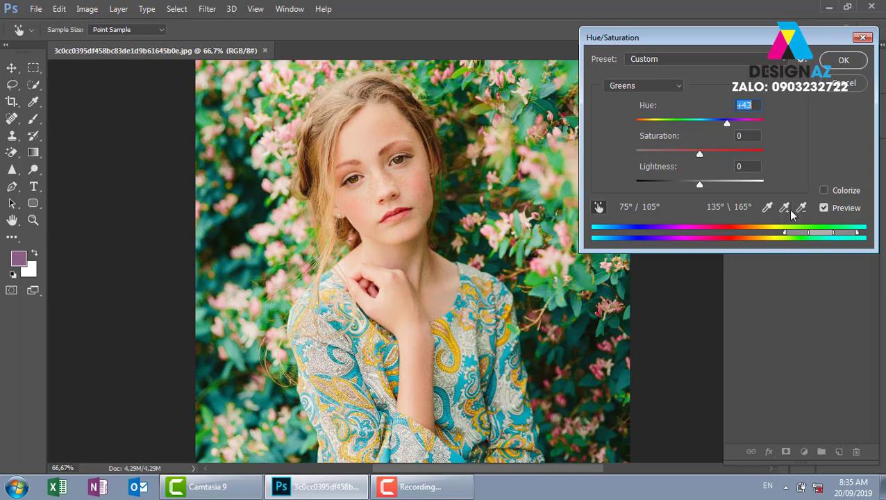
Add more foliage to the Greens sample, raise the hue to +60, and toggle Preview to compare
{"action": "key", "text": "shift"}
{"action": "left_click", "coordinate": [522, 256]}
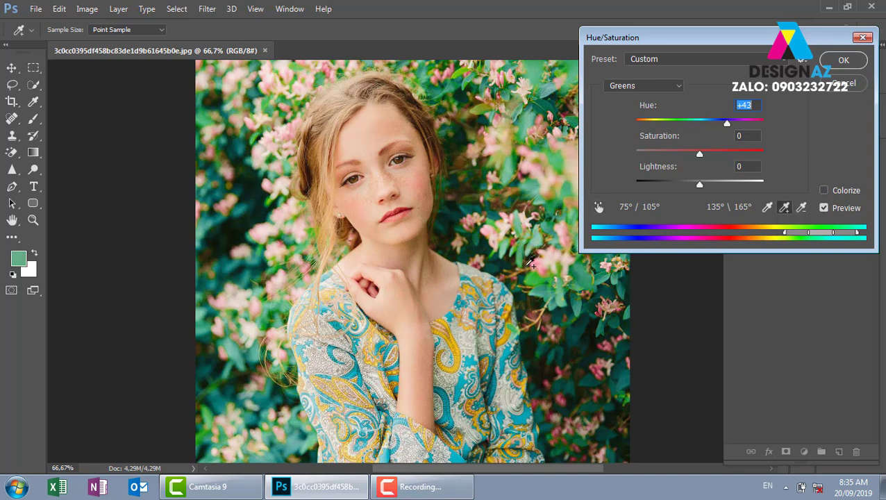
{"action": "left_click", "coordinate": [537, 282]}
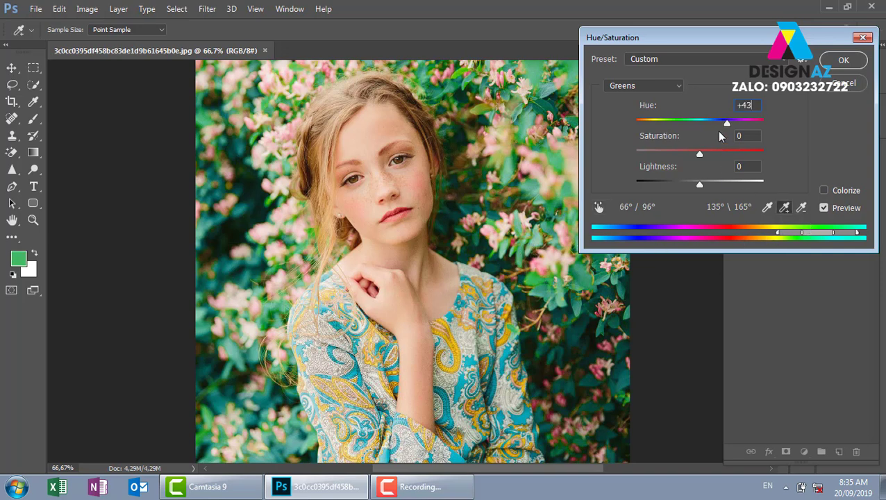
{"action": "left_click_drag", "start_coordinate": [727, 124], "coordinate": [732, 124]}
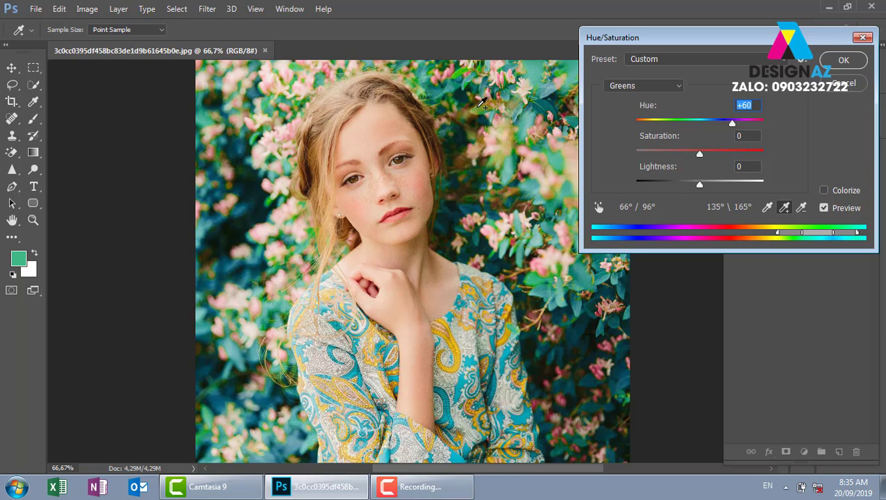
{"action": "left_click", "coordinate": [481, 103]}
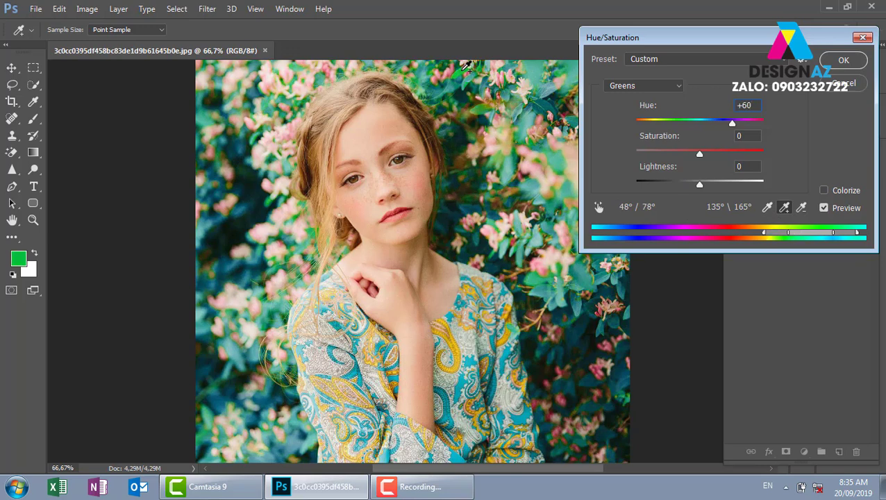
{"action": "left_click", "coordinate": [825, 208]}
Try a Yellows hue shift, then cancel Hue/Saturation so no colour changes are applied
{"action": "left_click", "coordinate": [598, 207]}
{"action": "left_click", "coordinate": [401, 163]}
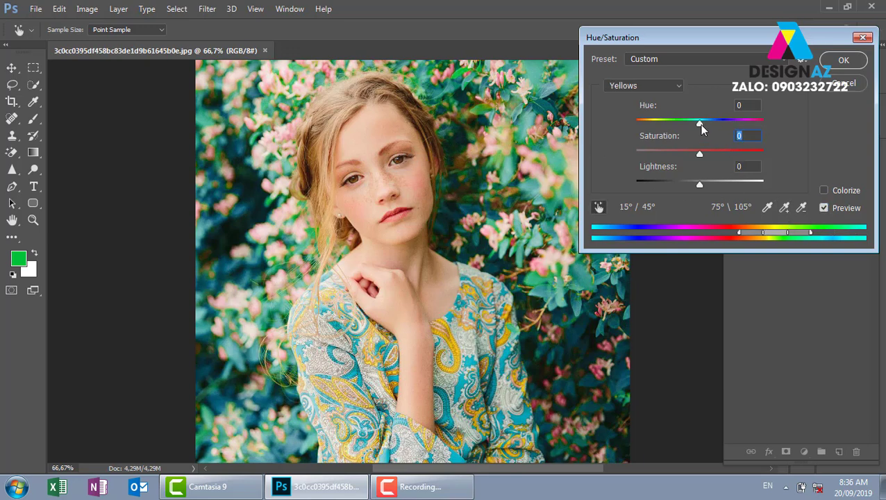
{"action": "mouse_move", "coordinate": [699, 123]}
{"action": "left_mouse_down"}
{"action": "mouse_move", "coordinate": [723, 123]}
{"action": "mouse_move", "coordinate": [671, 125]}
{"action": "mouse_move", "coordinate": [686, 123]}
{"action": "left_mouse_up"}
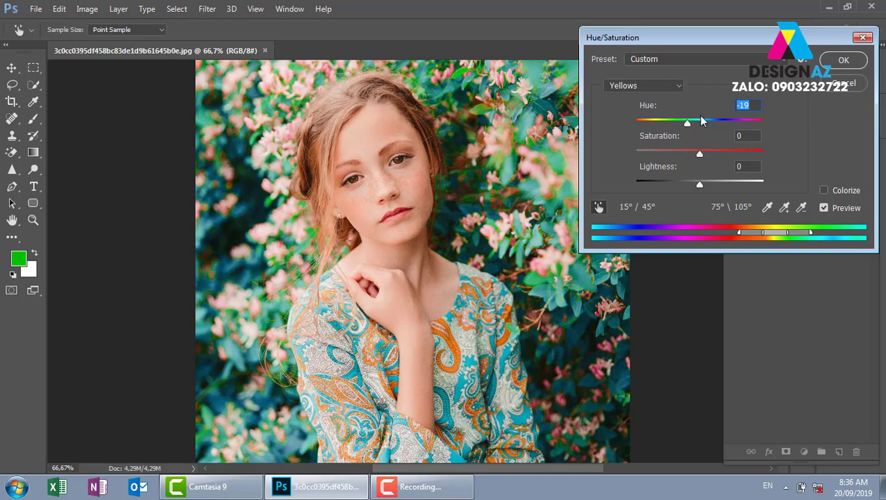
{"action": "left_click", "coordinate": [843, 83]}
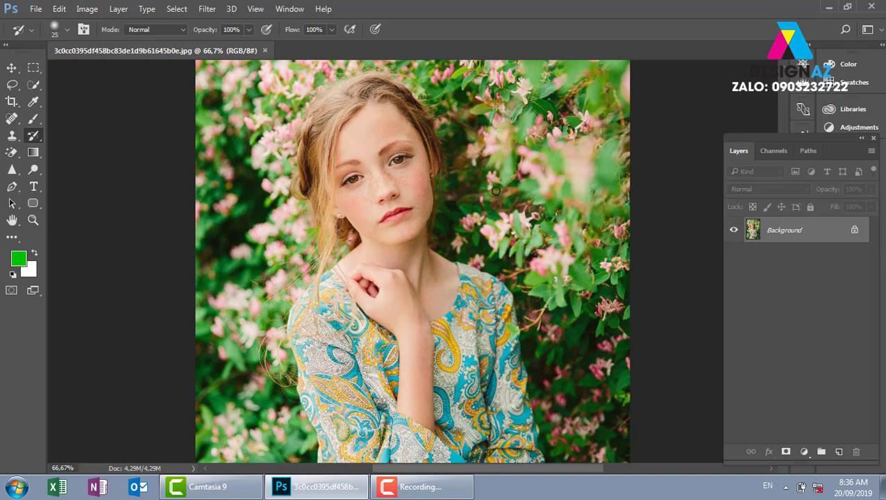
{"action": "key", "text": "ctrl+o"}
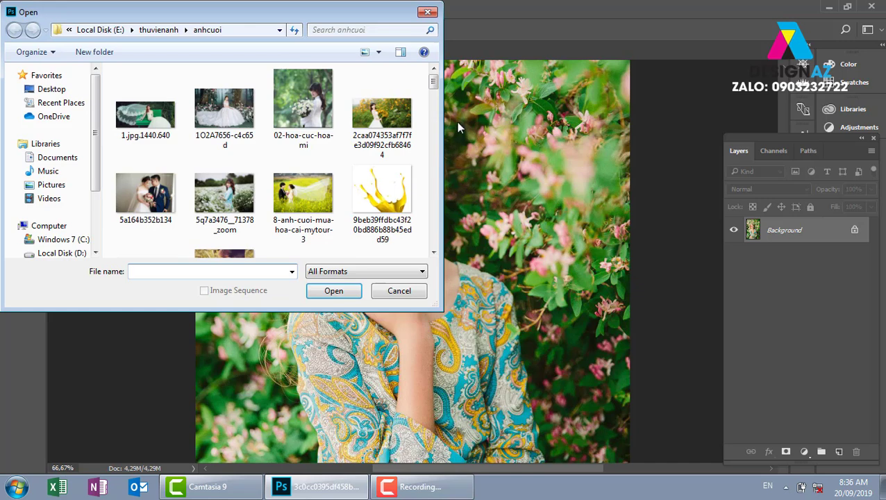
{"action": "mouse_move", "coordinate": [435, 84]}
{"action": "left_mouse_down"}
{"action": "mouse_move", "coordinate": [448, 110]}
{"action": "mouse_move", "coordinate": [437, 117]}
{"action": "left_mouse_up"}
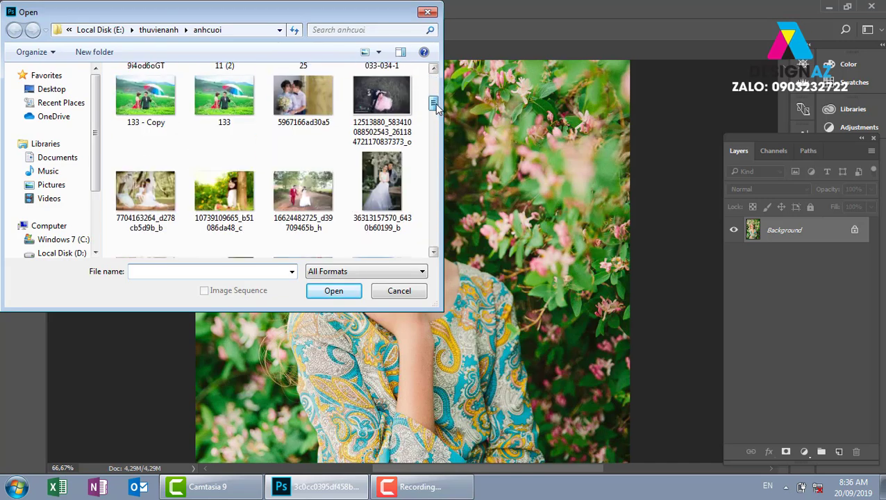
{"action": "left_click", "coordinate": [226, 193]}
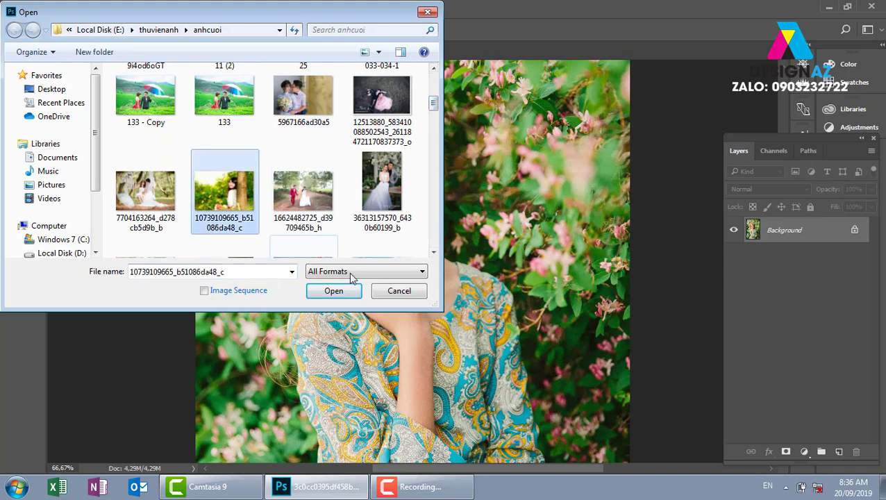
{"action": "left_click", "coordinate": [336, 292]}
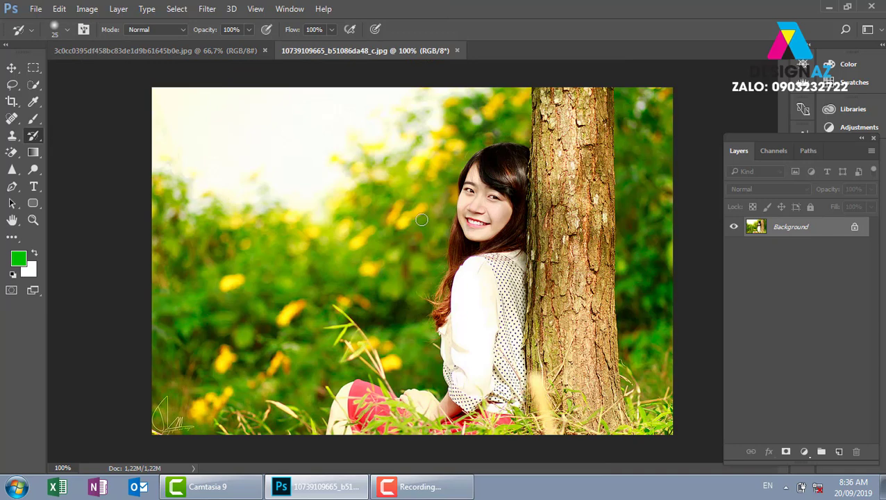
{"action": "key", "text": "ctrl+u"}
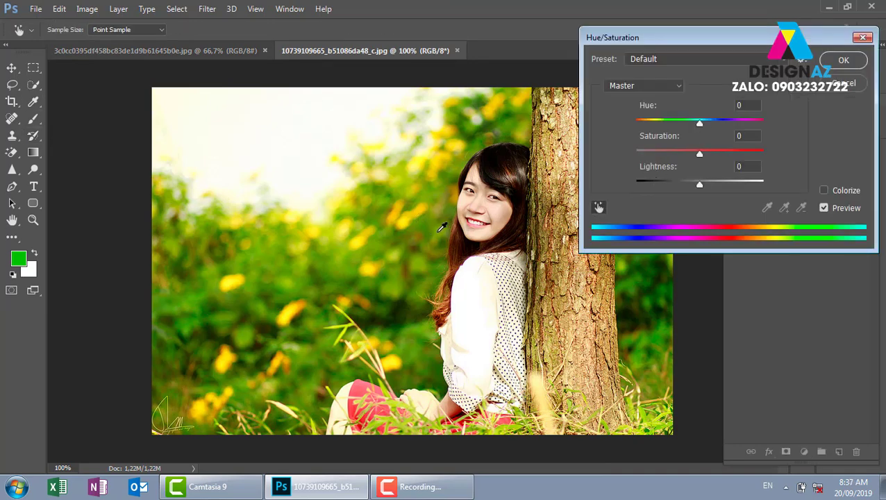
Try adjusting Yellows saturation, then reset the Hue/Saturation values back to 0
{"action": "left_click", "coordinate": [424, 224]}
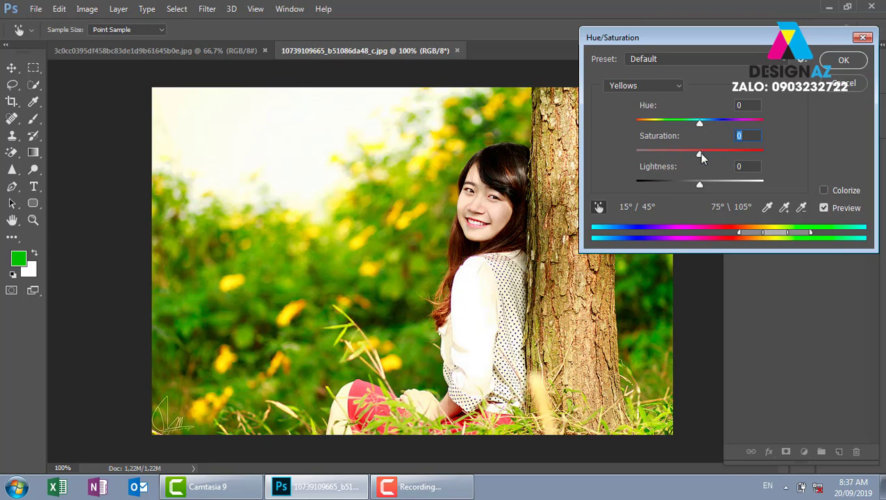
{"action": "mouse_move", "coordinate": [699, 153]}
{"action": "left_mouse_down"}
{"action": "mouse_move", "coordinate": [759, 152]}
{"action": "mouse_move", "coordinate": [626, 165]}
{"action": "mouse_move", "coordinate": [702, 154]}
{"action": "left_mouse_up"}
{"action": "left_click", "coordinate": [841, 83], "text": "alt"}
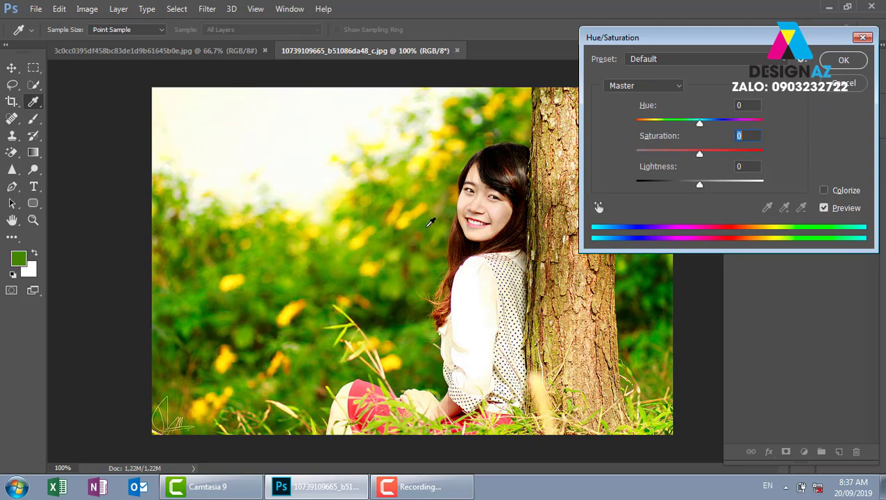
{"action": "mouse_move", "coordinate": [700, 153]}
{"action": "left_mouse_down"}
{"action": "mouse_move", "coordinate": [634, 153]}
{"action": "mouse_move", "coordinate": [688, 153]}
{"action": "left_mouse_up"}
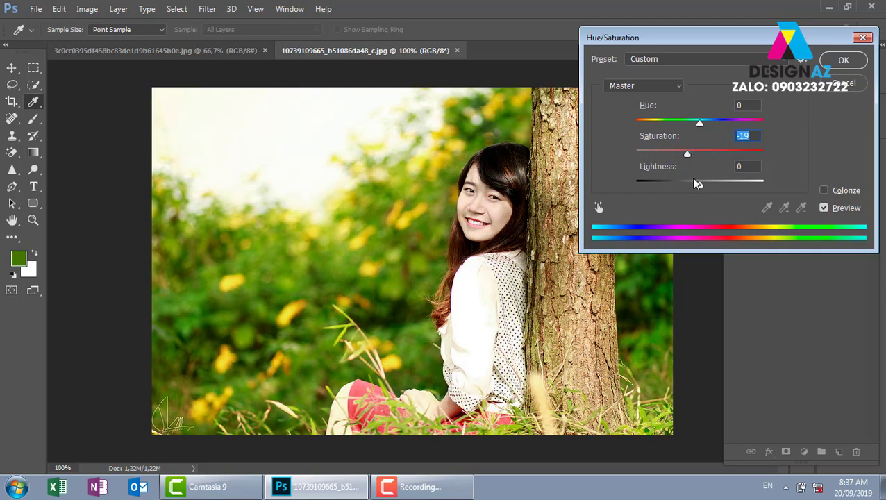
{"action": "type", "text": "0"}
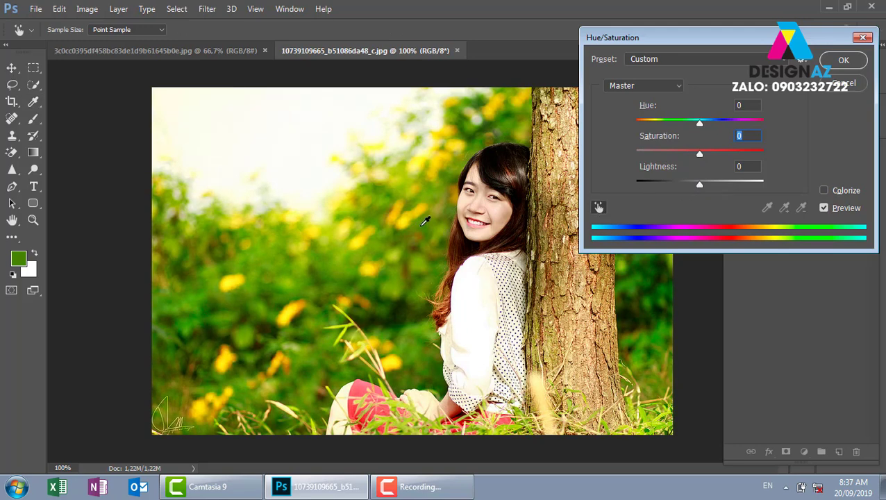
Cut Yellows saturation to -83 and add the green foliage and tan tones to the range
{"action": "key", "text": "alt+4"}
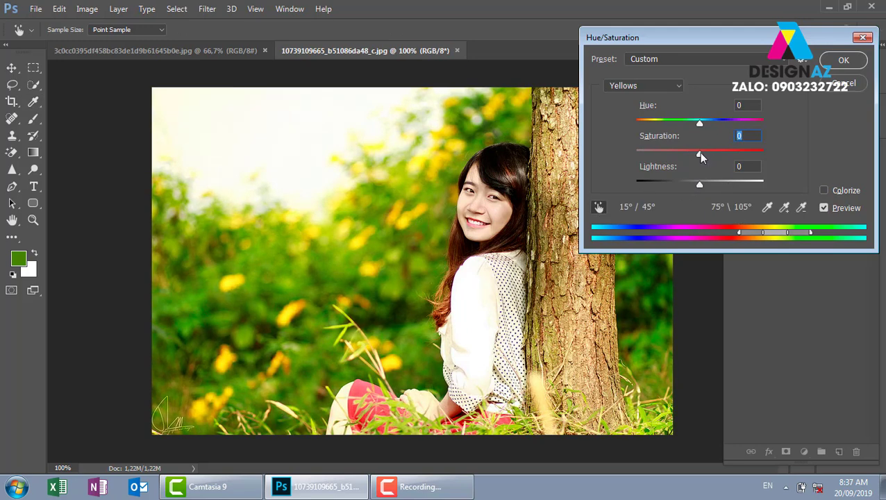
{"action": "mouse_move", "coordinate": [700, 153]}
{"action": "left_mouse_down"}
{"action": "mouse_move", "coordinate": [632, 154]}
{"action": "mouse_move", "coordinate": [645, 154]}
{"action": "left_mouse_up"}
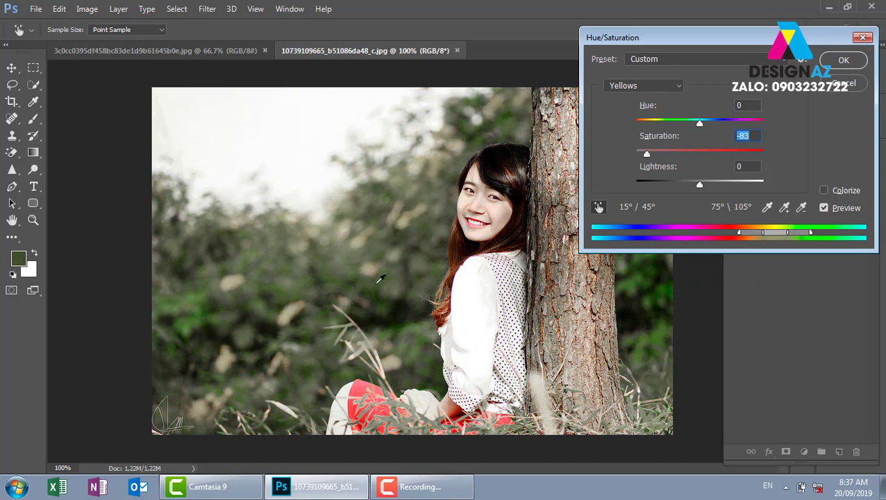
{"action": "left_click", "coordinate": [784, 207]}
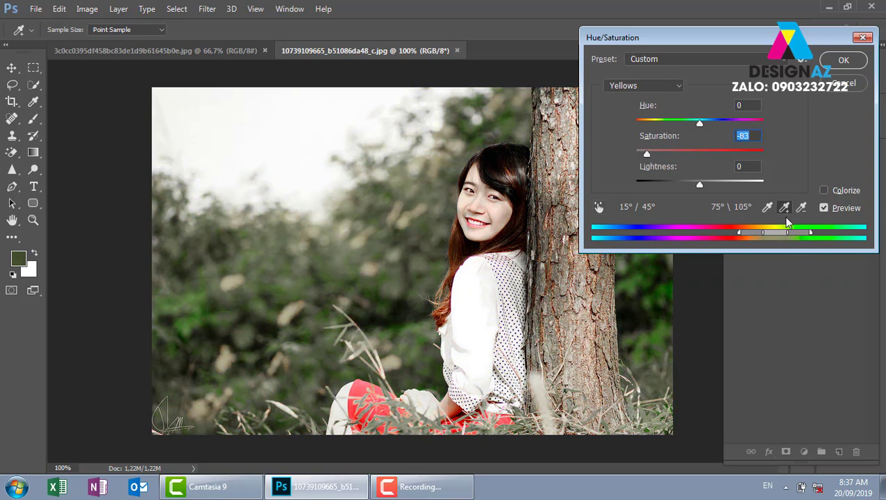
{"action": "left_click", "coordinate": [642, 276]}
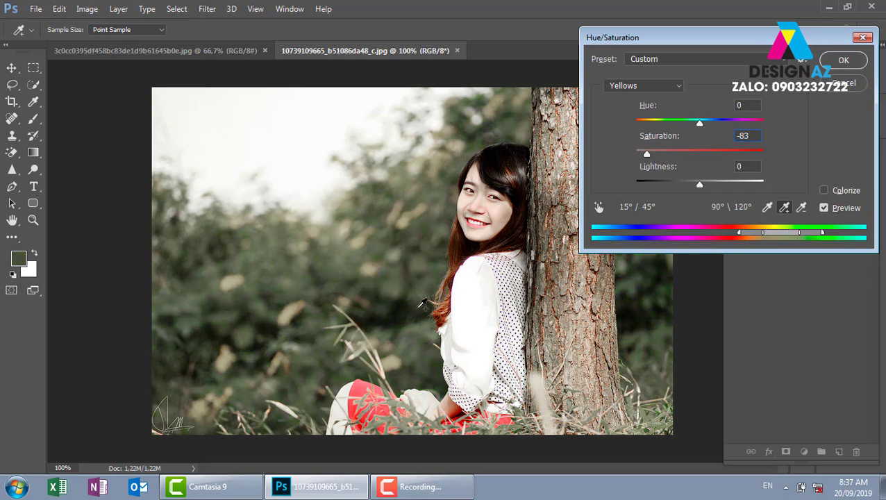
{"action": "left_click", "coordinate": [487, 108]}
Move the Hue/Saturation dialog aside and apply the Yellows -83 saturation cut
{"action": "left_click_drag", "start_coordinate": [702, 50], "coordinate": [765, 58]}
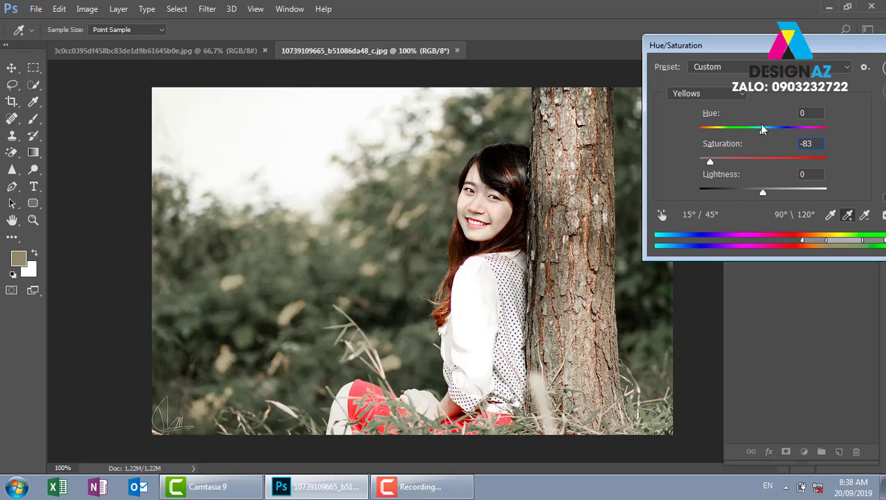
{"action": "left_click_drag", "start_coordinate": [771, 50], "coordinate": [563, 59]}
{"action": "left_click", "coordinate": [695, 86]}
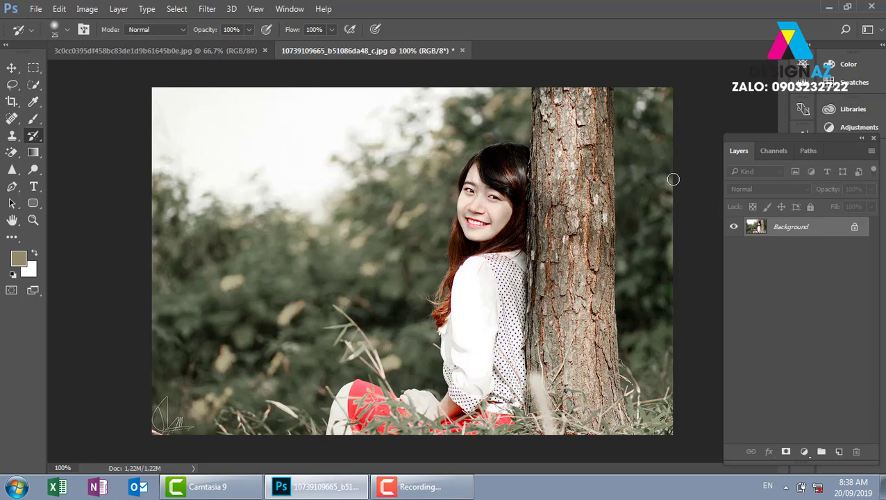
Zoom in and pan to the glove by the grass, undoing a trial warm stroke
{"action": "key", "text": "ctrl+plus"}
{"action": "key", "text": "ctrl+plus"}
{"action": "left_click_drag", "start_coordinate": [603, 170], "coordinate": [352, 323]}
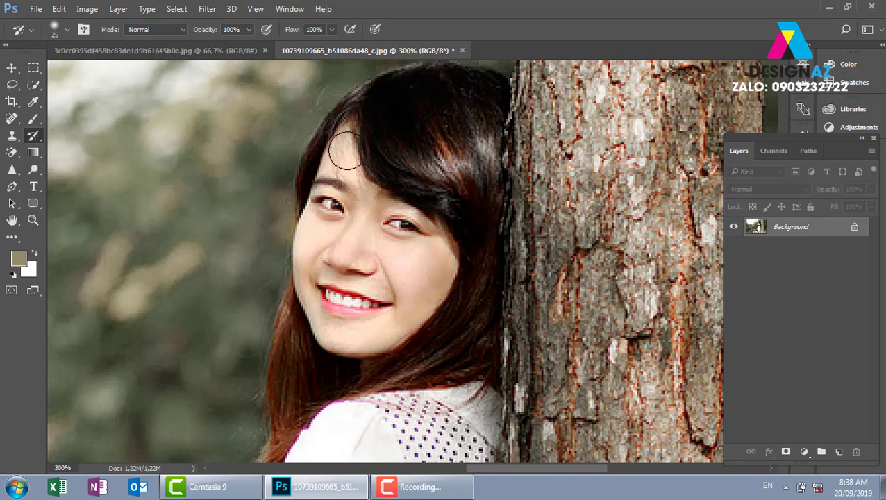
{"action": "left_click_drag", "start_coordinate": [425, 262], "coordinate": [469, 25]}
{"action": "mouse_move", "coordinate": [468, 330]}
{"action": "left_mouse_down"}
{"action": "mouse_move", "coordinate": [467, 205]}
{"action": "mouse_move", "coordinate": [516, 53]}
{"action": "left_mouse_up"}
{"action": "mouse_move", "coordinate": [306, 217]}
{"action": "left_mouse_down"}
{"action": "mouse_move", "coordinate": [385, 253]}
{"action": "mouse_move", "coordinate": [364, 236]}
{"action": "left_mouse_up"}
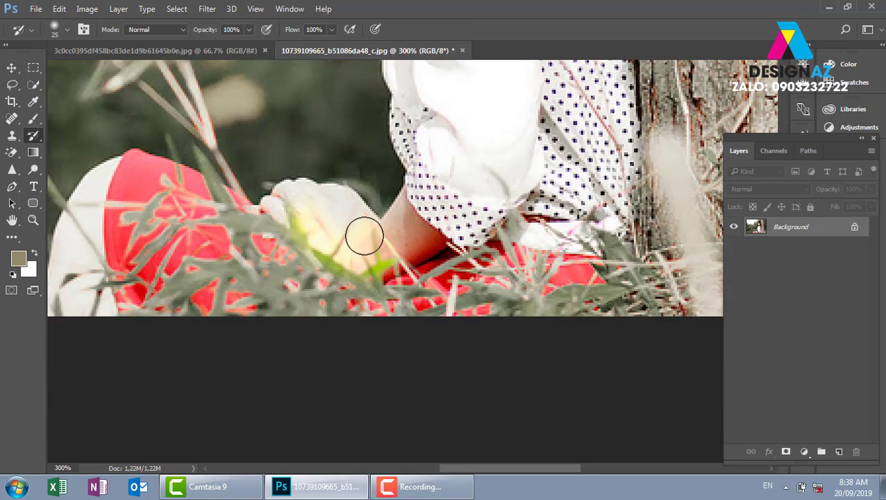
{"action": "key", "text": "ctrl+z"}
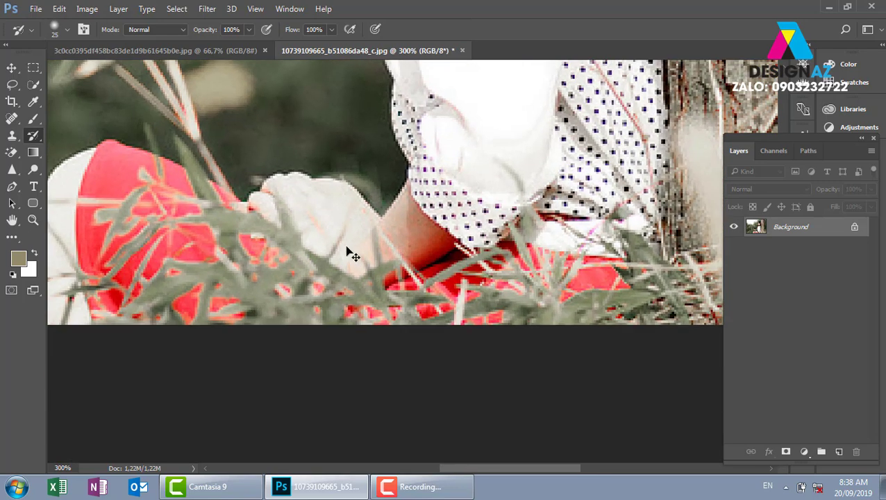
Set brush opacity to 31% and softly paint a warm tone over the glove
{"action": "scroll", "coordinate": [353, 255], "scroll_direction": "up", "scroll_amount": 1}
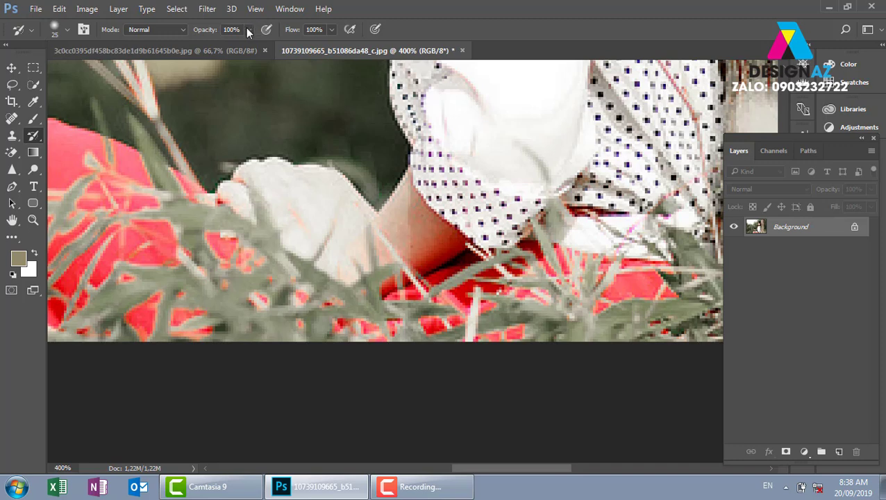
{"action": "left_click", "coordinate": [248, 29]}
{"action": "left_click_drag", "start_coordinate": [208, 47], "coordinate": [206, 47]}
{"action": "left_click", "coordinate": [301, 222]}
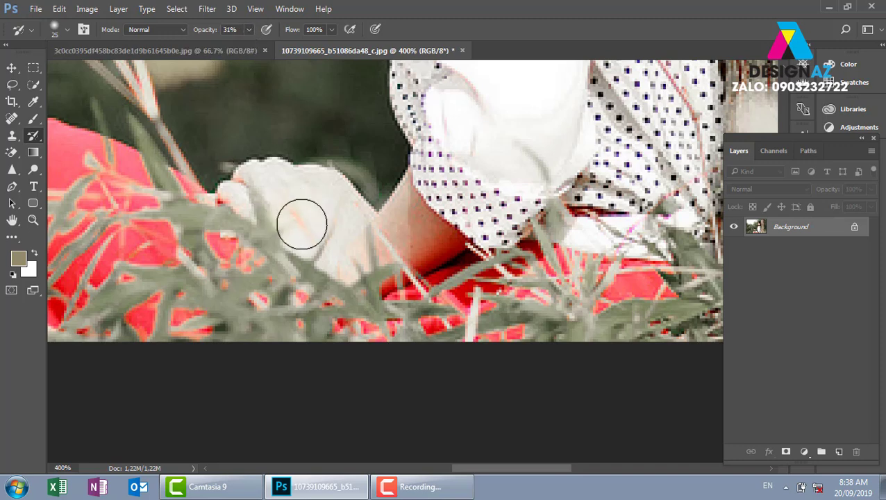
{"action": "mouse_move", "coordinate": [341, 223]}
{"action": "left_mouse_down"}
{"action": "mouse_move", "coordinate": [312, 184]}
{"action": "mouse_move", "coordinate": [246, 190]}
{"action": "mouse_move", "coordinate": [261, 178]}
{"action": "mouse_move", "coordinate": [305, 206]}
{"action": "mouse_move", "coordinate": [384, 229]}
{"action": "mouse_move", "coordinate": [406, 215]}
{"action": "mouse_move", "coordinate": [415, 229]}
{"action": "mouse_move", "coordinate": [410, 215]}
{"action": "mouse_move", "coordinate": [411, 225]}
{"action": "mouse_move", "coordinate": [344, 229]}
{"action": "mouse_move", "coordinate": [309, 196]}
{"action": "mouse_move", "coordinate": [259, 190]}
{"action": "left_mouse_up"}
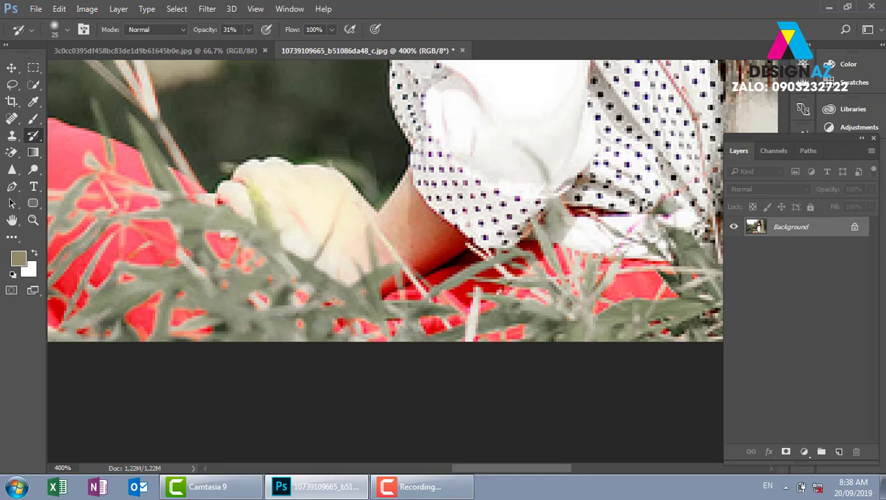